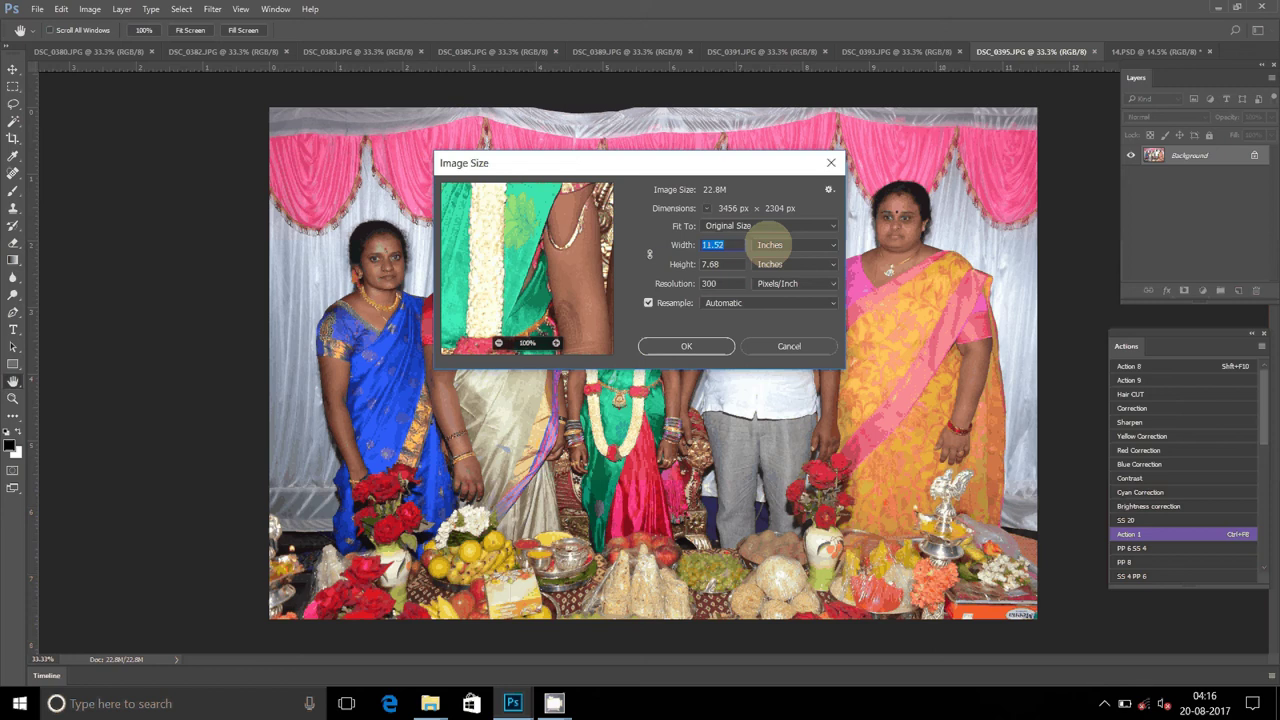
Resize the DSC_0395 photo to 8 inches wide
{"action": "type", "text": "8"}
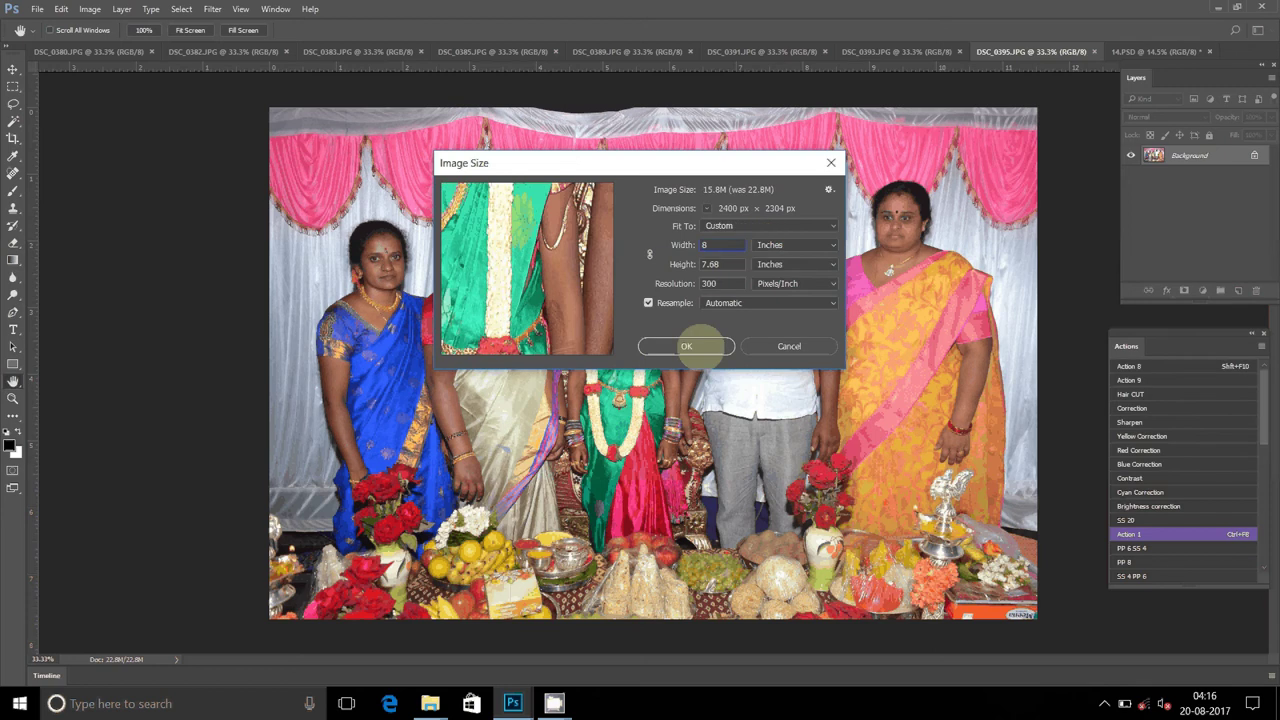
{"action": "type", "text": "8"}
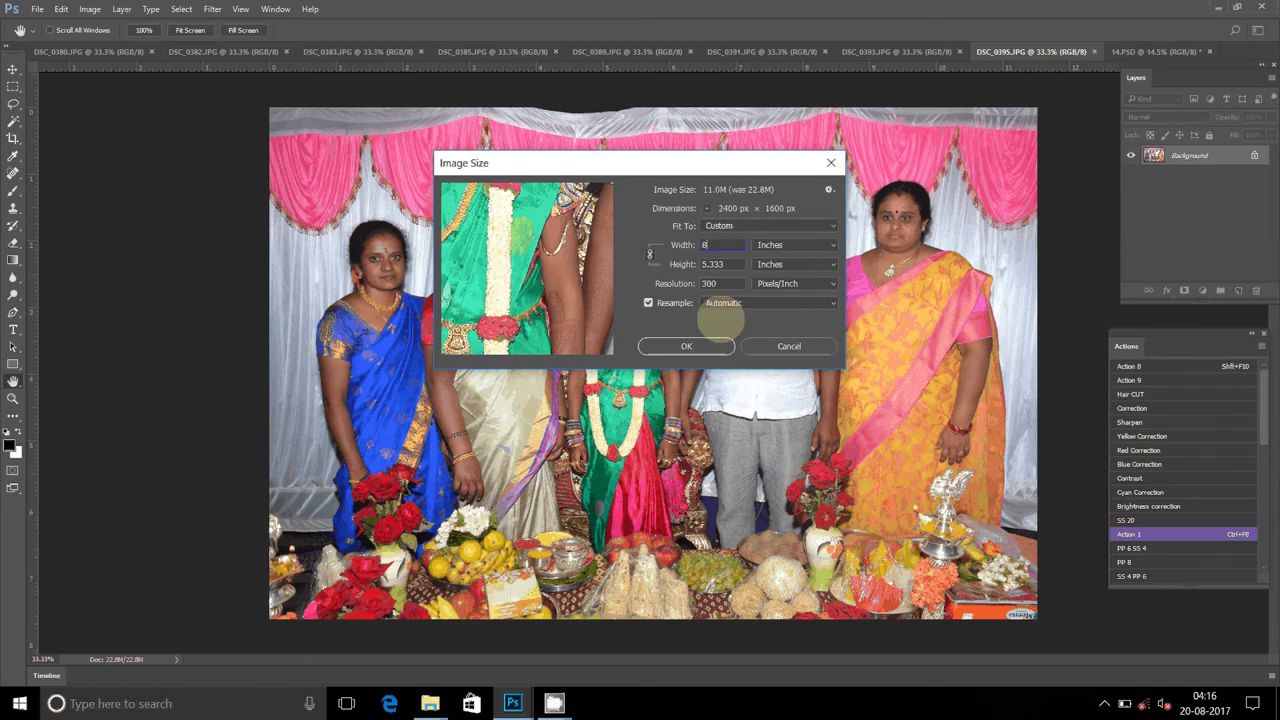
{"action": "key", "text": "Return"}
{"action": "key", "text": "z"}
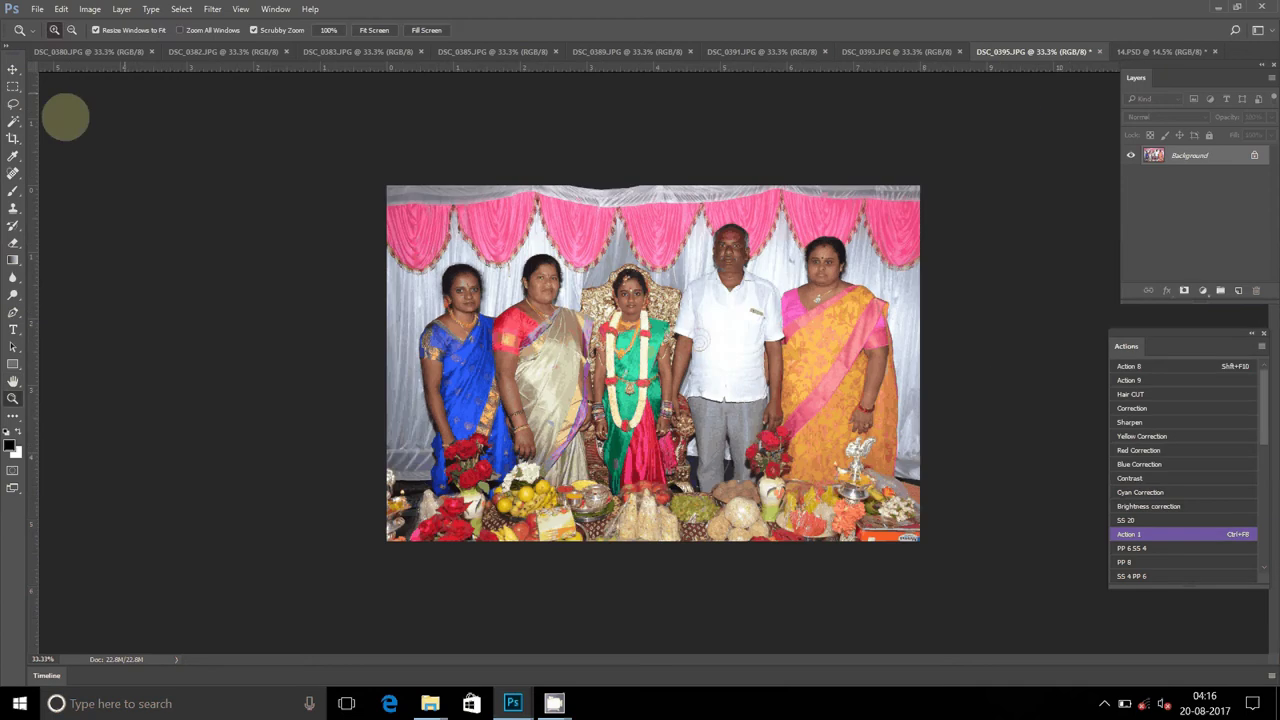
Cut the whole DSC_0395 photo to the clipboard and close it without saving
{"action": "left_click", "coordinate": [181, 9]}
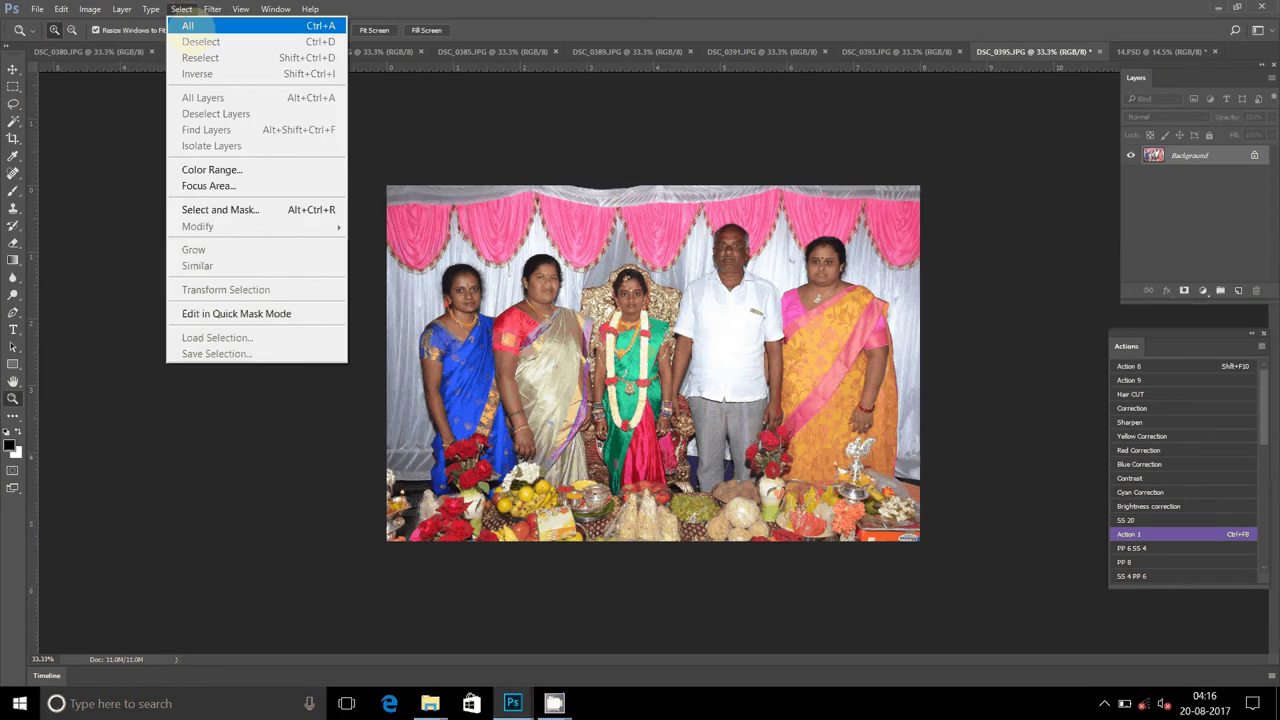
{"action": "left_click", "coordinate": [187, 26]}
{"action": "left_click", "coordinate": [61, 9]}
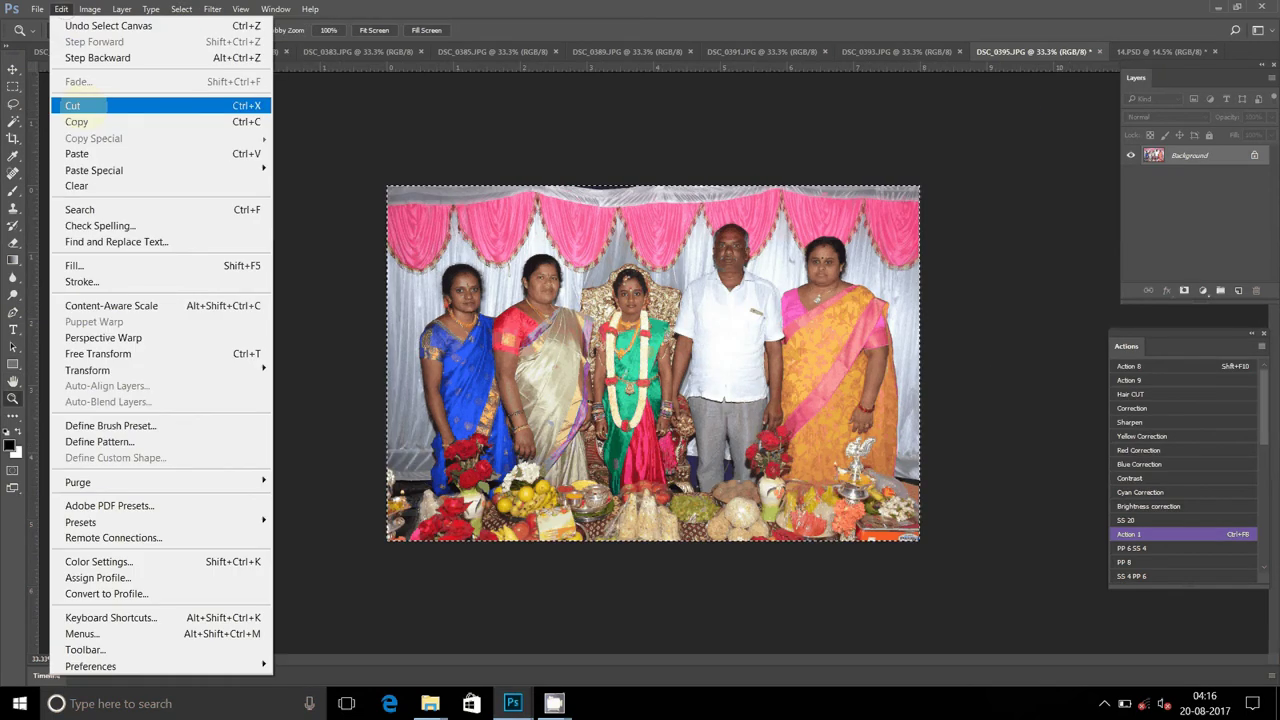
{"action": "left_click", "coordinate": [72, 105]}
{"action": "left_click", "coordinate": [1100, 51]}
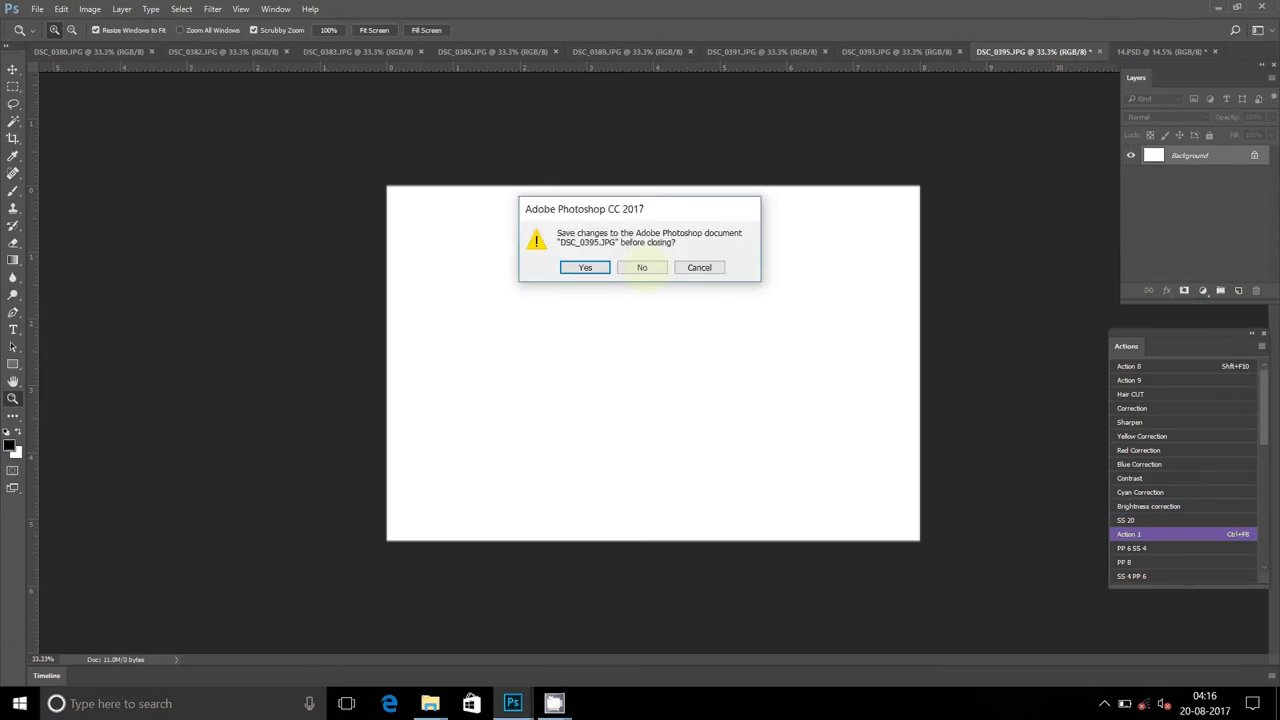
{"action": "left_click", "coordinate": [642, 267]}
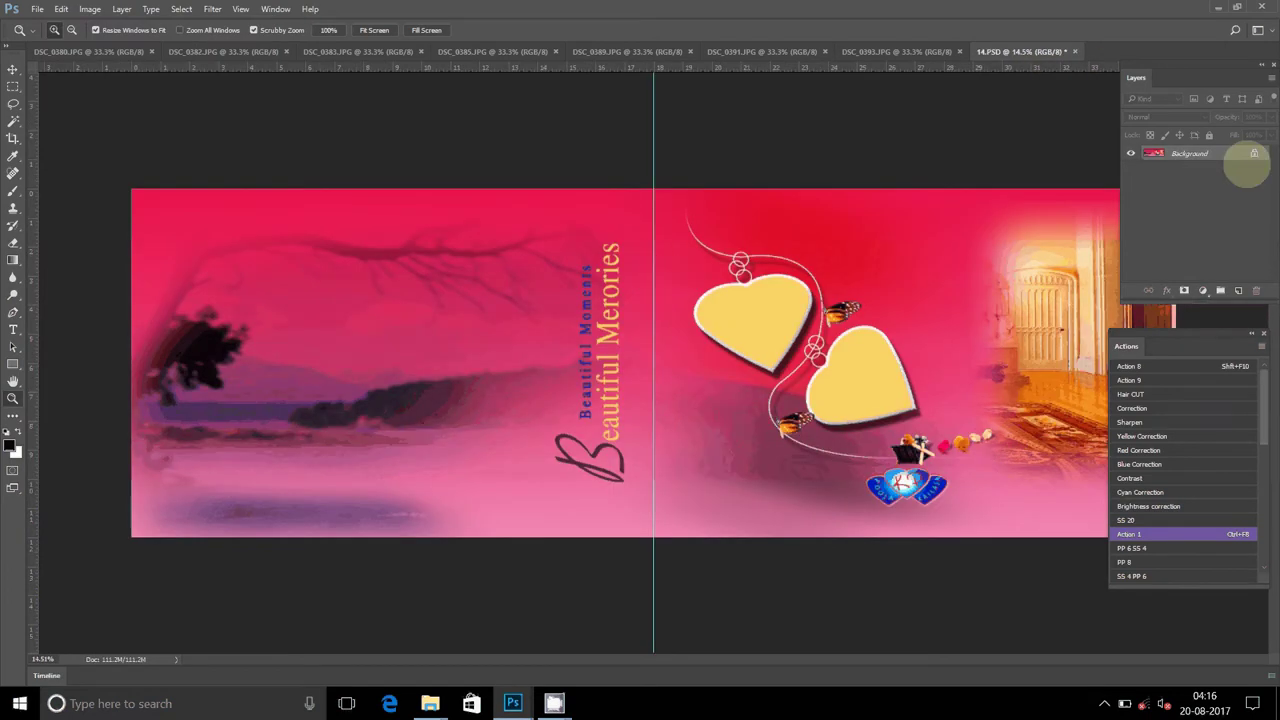
Paste the group photo into the floated 14.PSD as Layer 1 at the right page's lower right
{"action": "mouse_move", "coordinate": [1119, 49]}
{"action": "left_mouse_down"}
{"action": "mouse_move", "coordinate": [585, 272]}
{"action": "mouse_move", "coordinate": [600, 238]}
{"action": "left_mouse_up"}
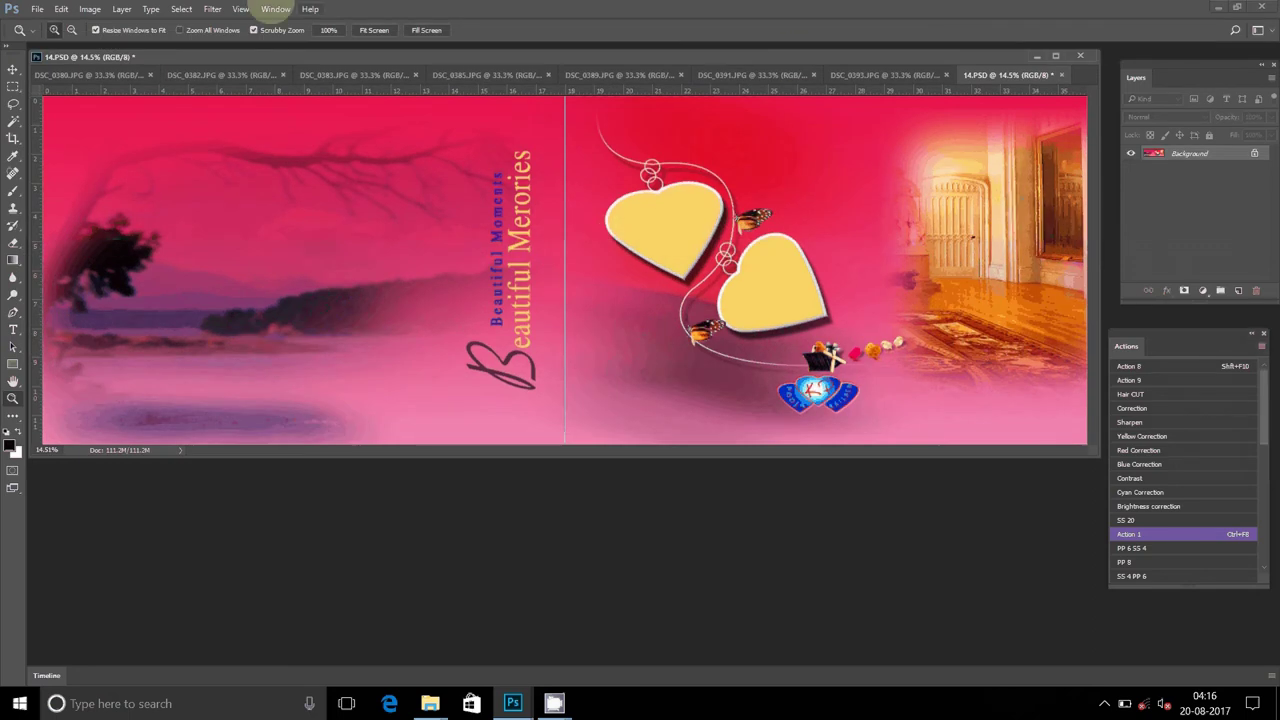
{"action": "left_click", "coordinate": [63, 9]}
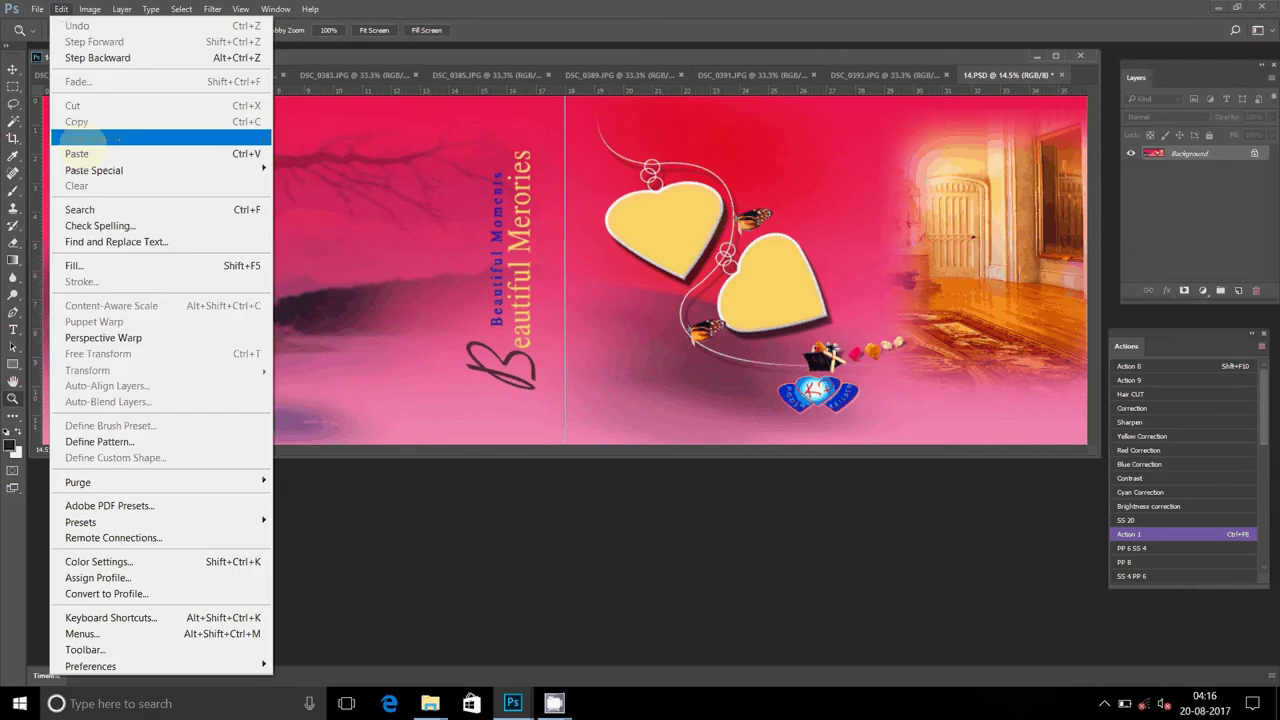
{"action": "left_click", "coordinate": [77, 153]}
{"action": "key", "text": "v"}
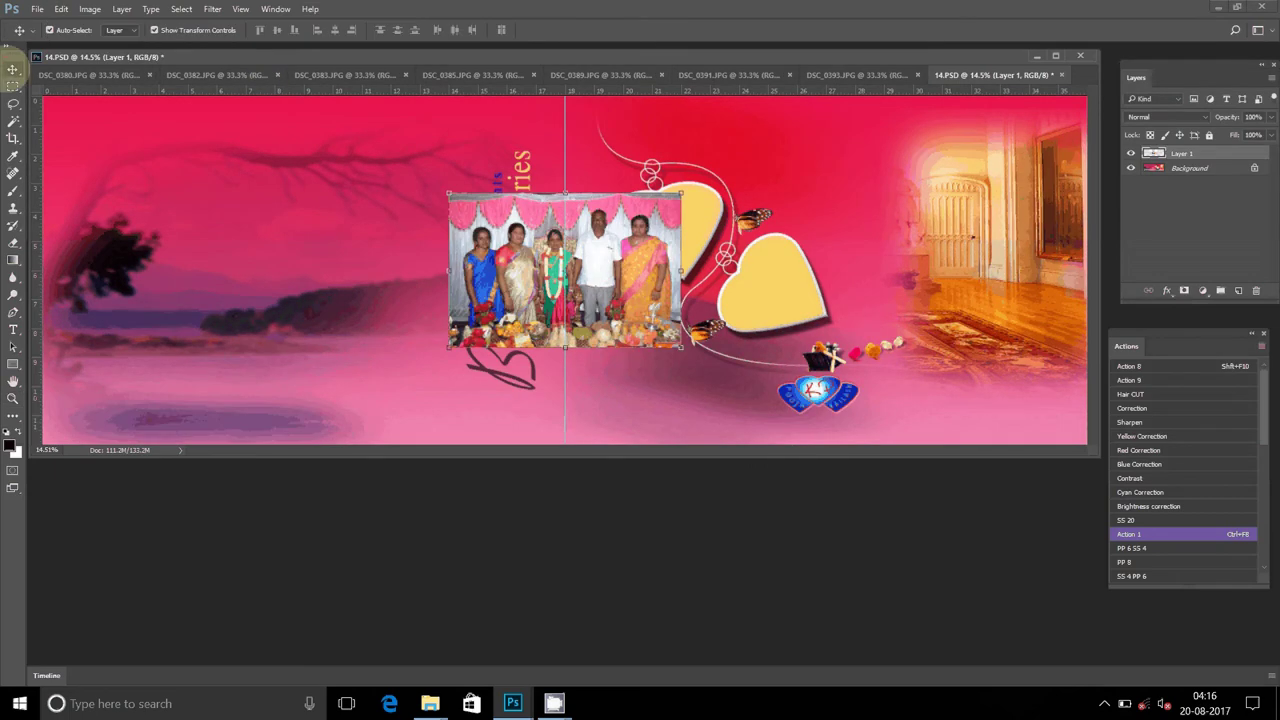
{"action": "left_click_drag", "start_coordinate": [653, 242], "coordinate": [1000, 320]}
{"action": "key", "text": "ctrl+t"}
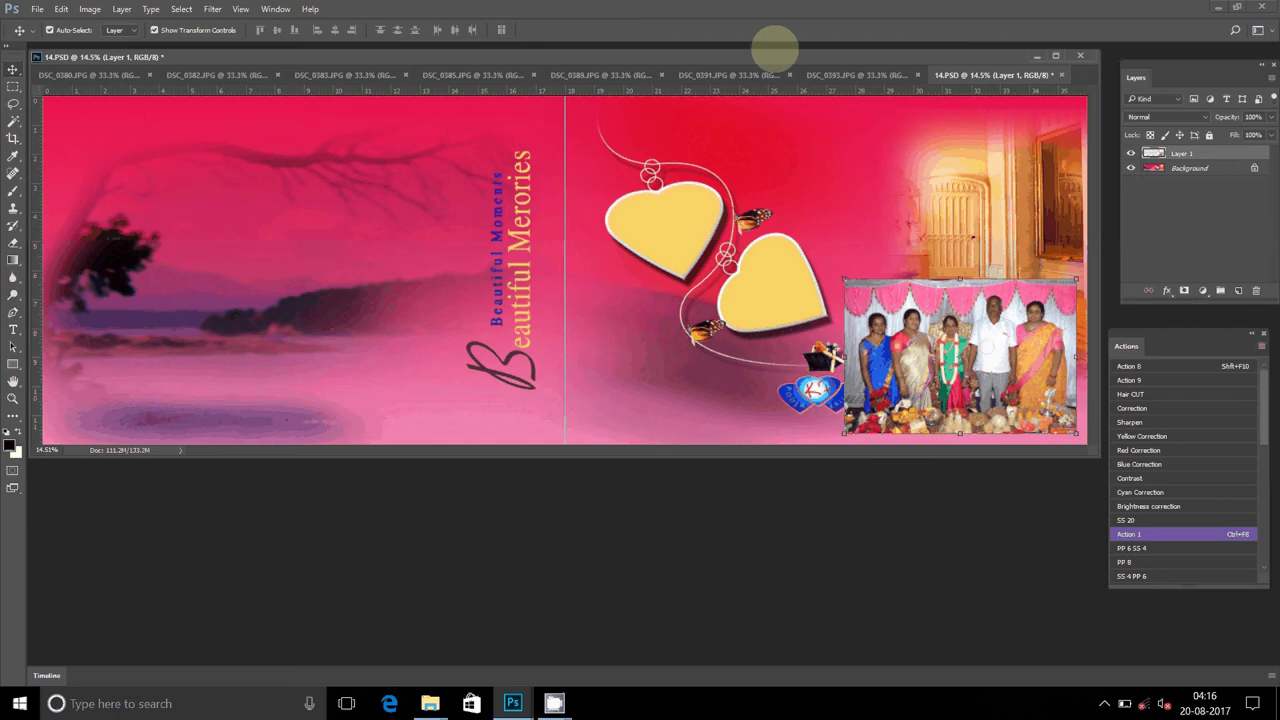
{"action": "left_click", "coordinate": [826, 76]}
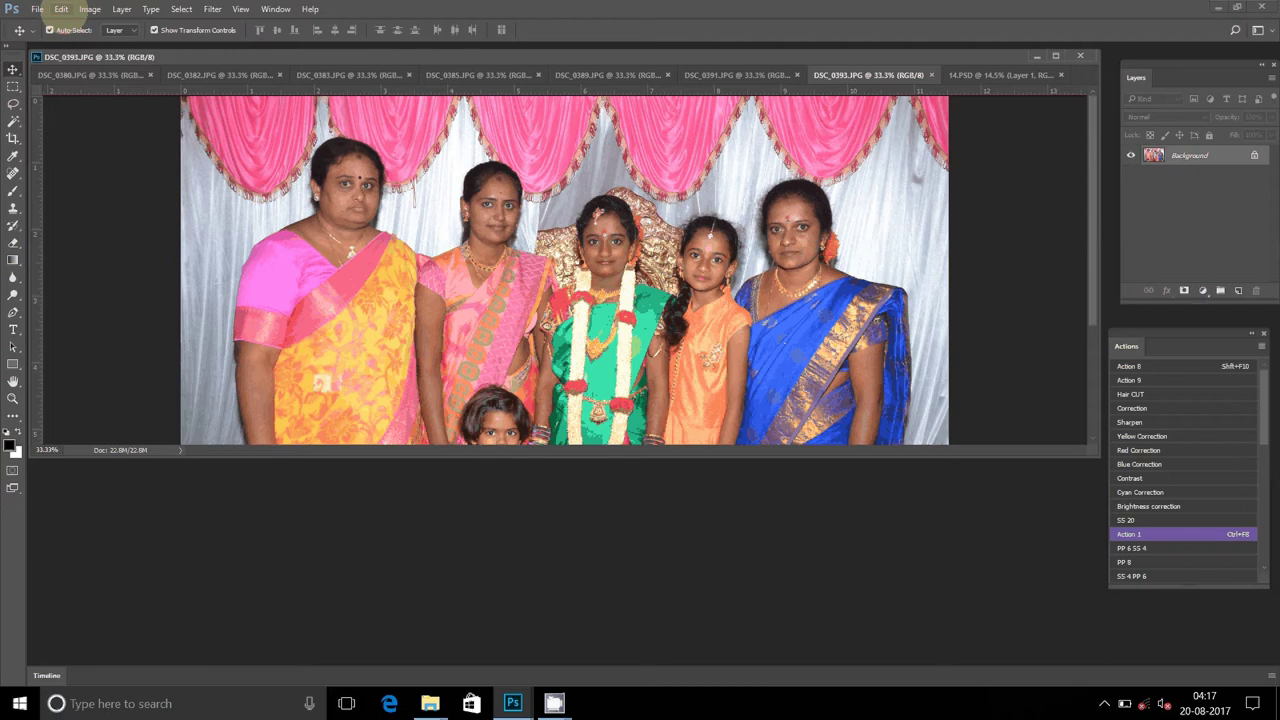
Set DSC_0393's width to 8 inches in Image Size and recheck it
{"action": "left_click", "coordinate": [61, 9]}
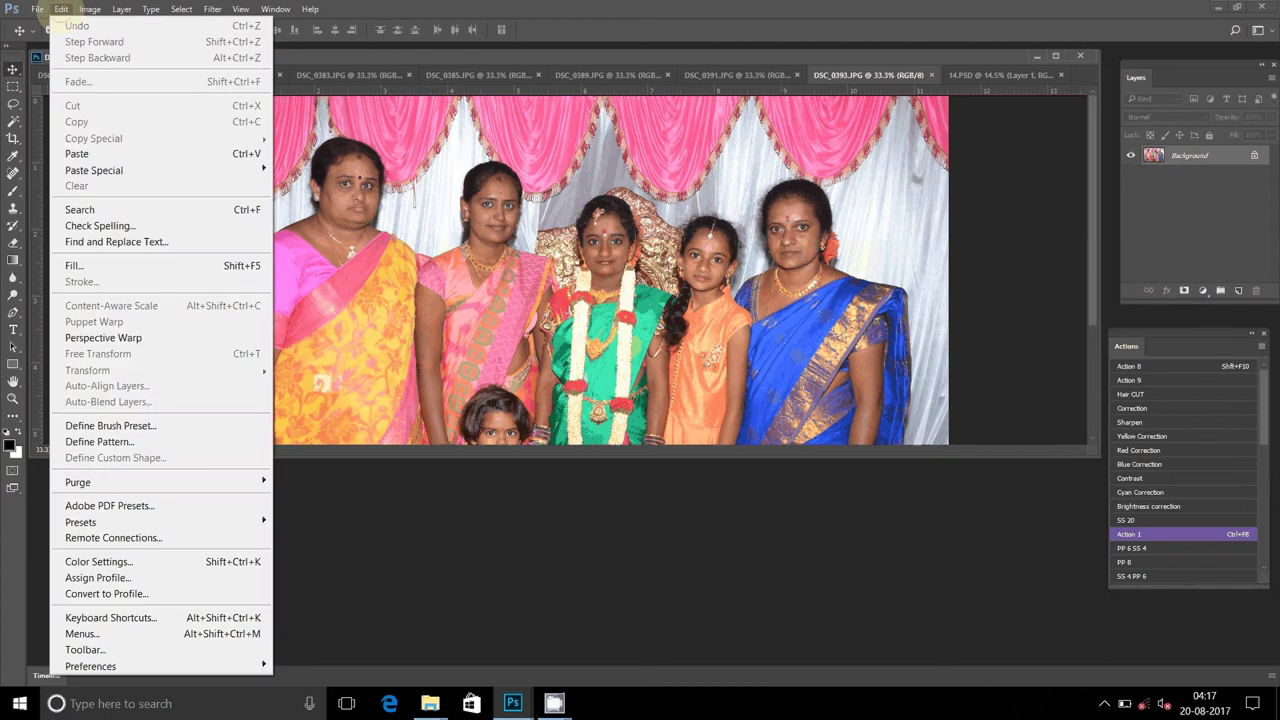
{"action": "key", "text": "Right"}
{"action": "left_click", "coordinate": [116, 129]}
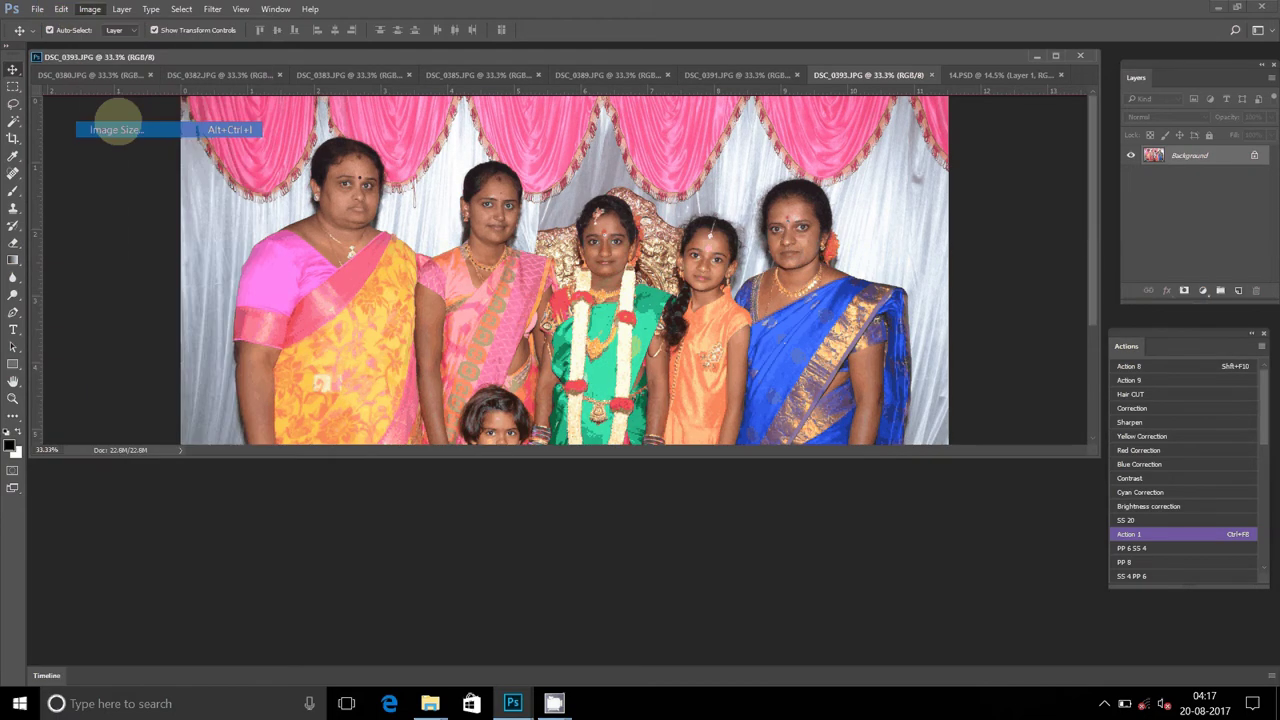
{"action": "type", "text": "8"}
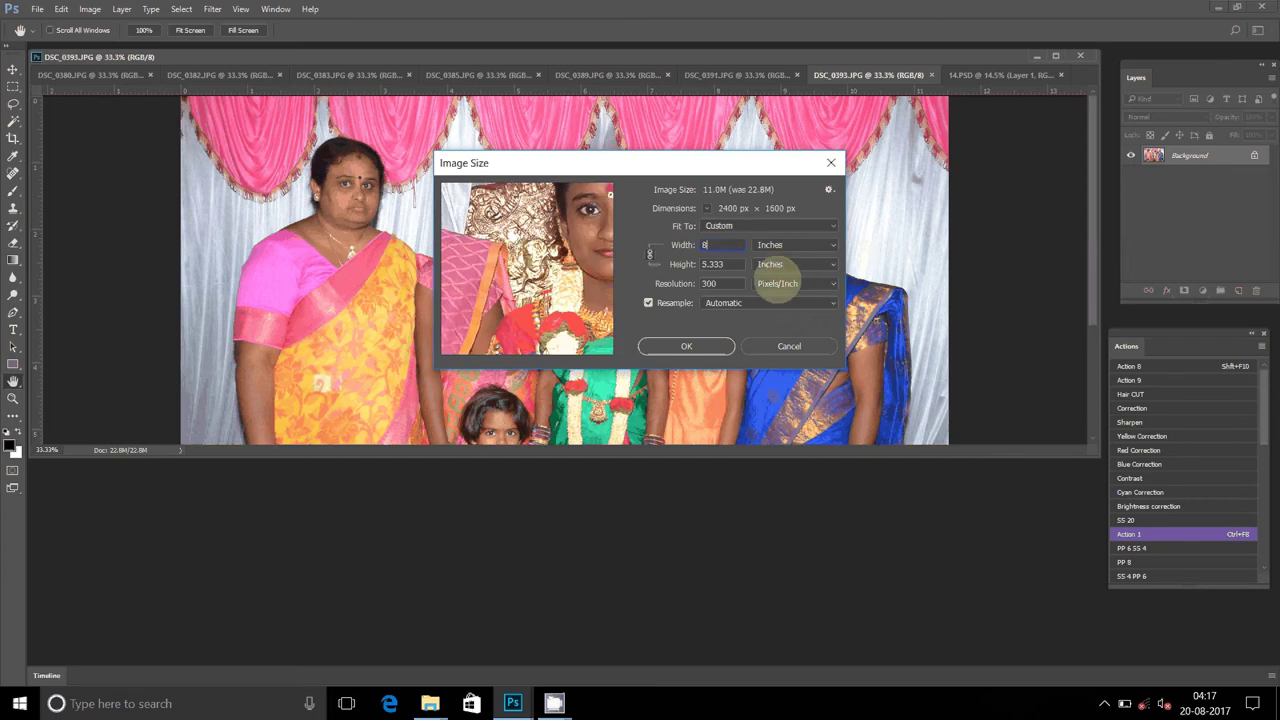
{"action": "key", "text": "Return"}
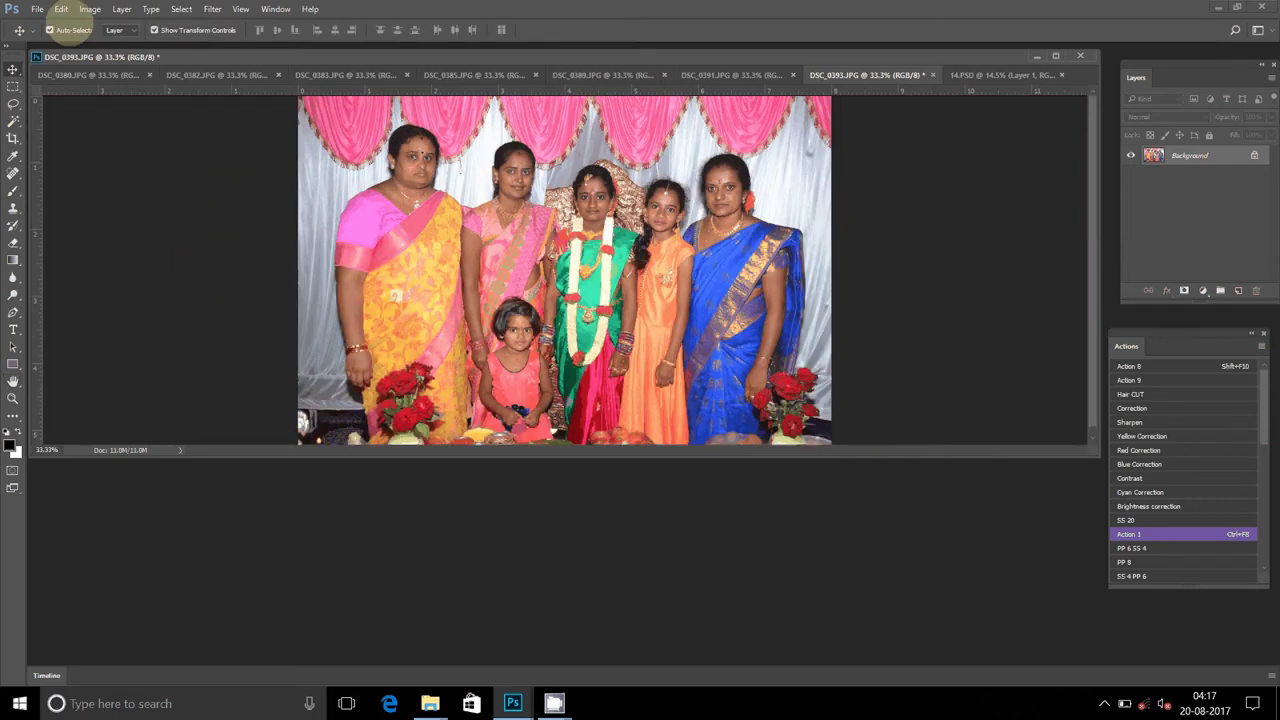
{"action": "left_click", "coordinate": [61, 9]}
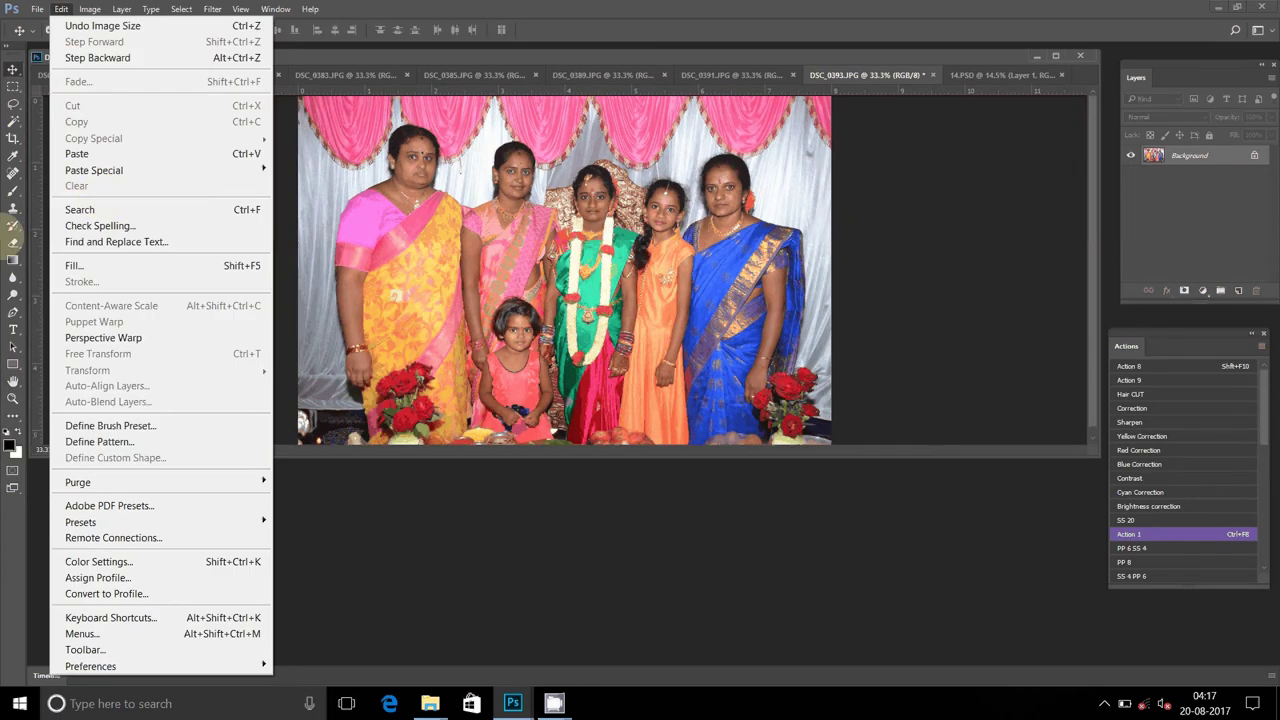
{"action": "left_click", "coordinate": [90, 9]}
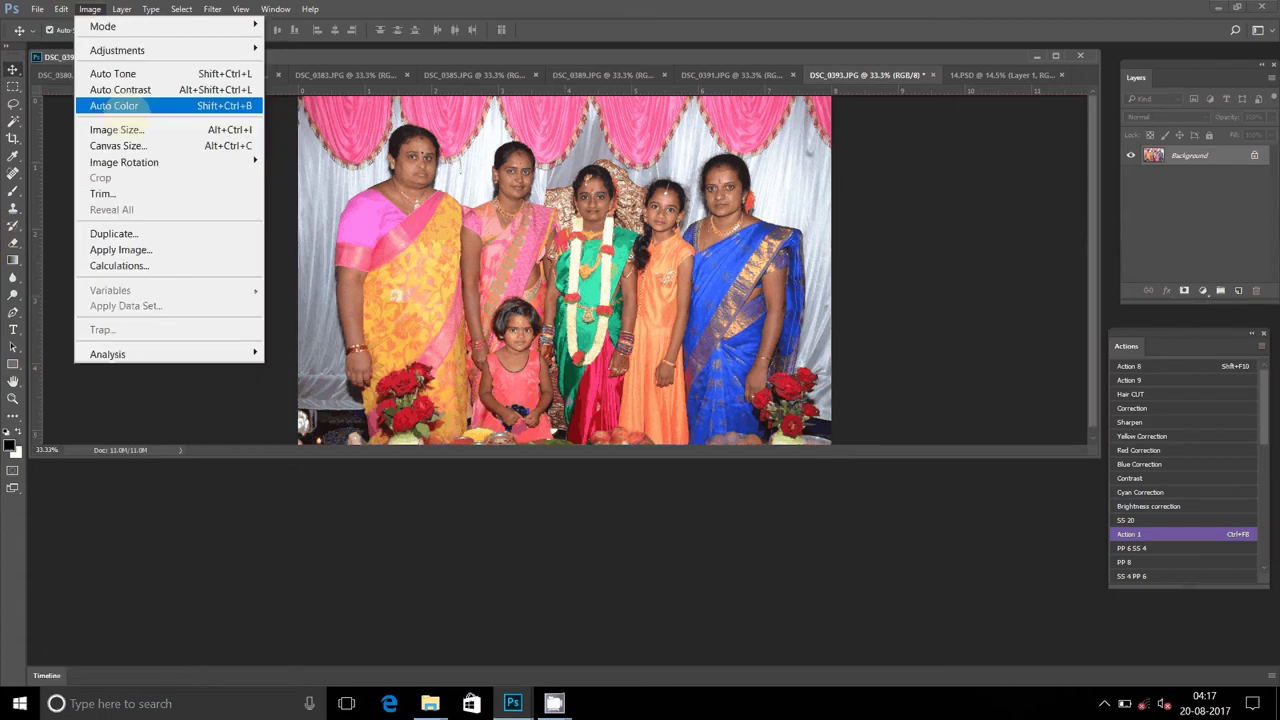
{"action": "left_click", "coordinate": [117, 129]}
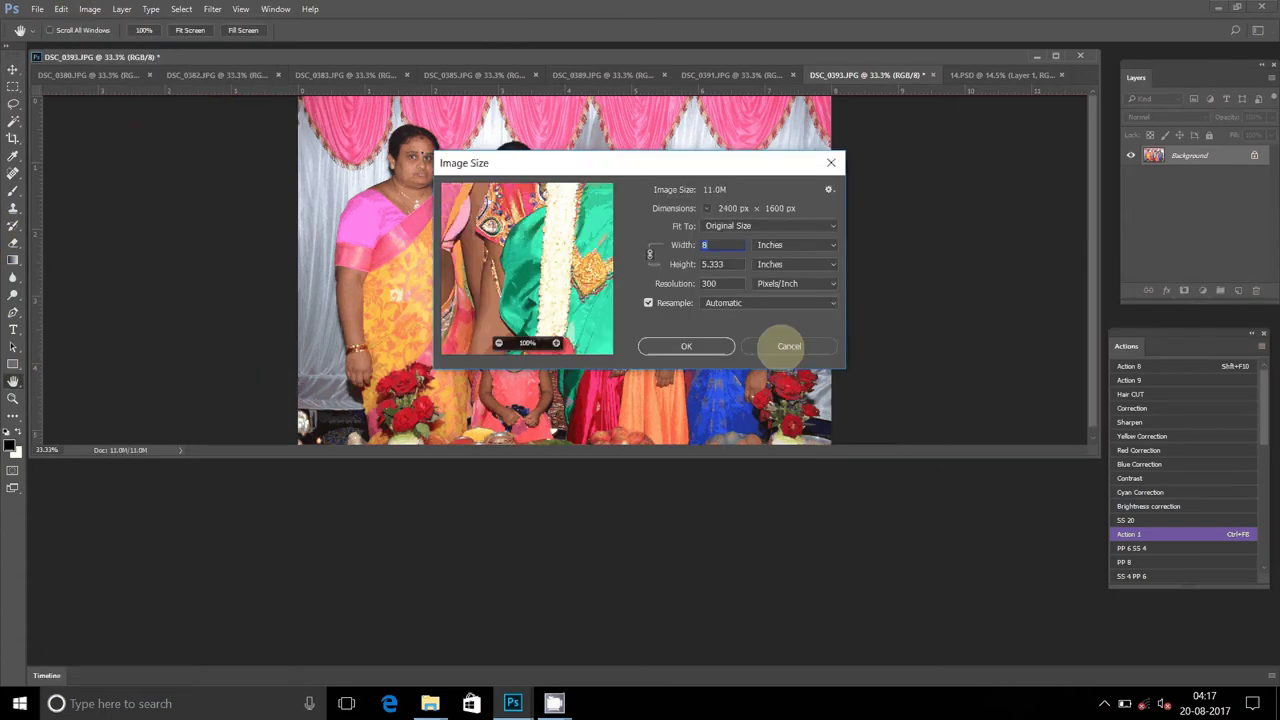
{"action": "left_click", "coordinate": [789, 346]}
{"action": "left_click", "coordinate": [89, 9]}
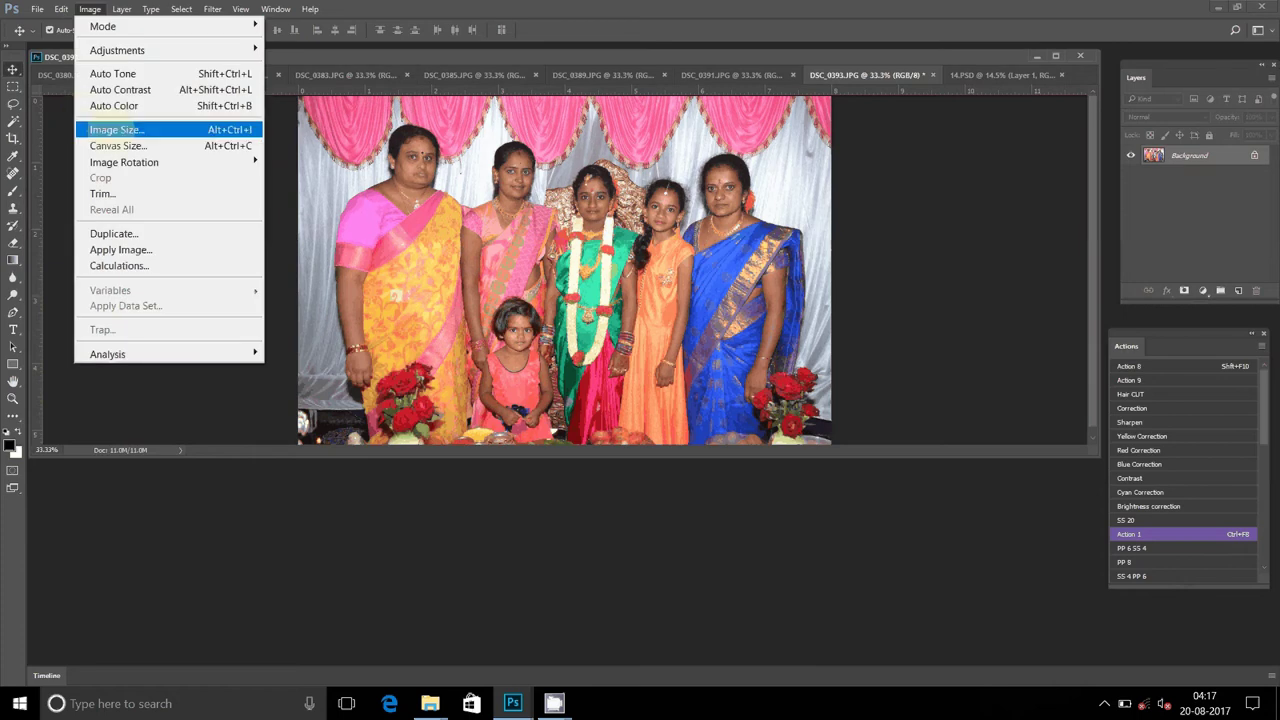
{"action": "left_click", "coordinate": [112, 131]}
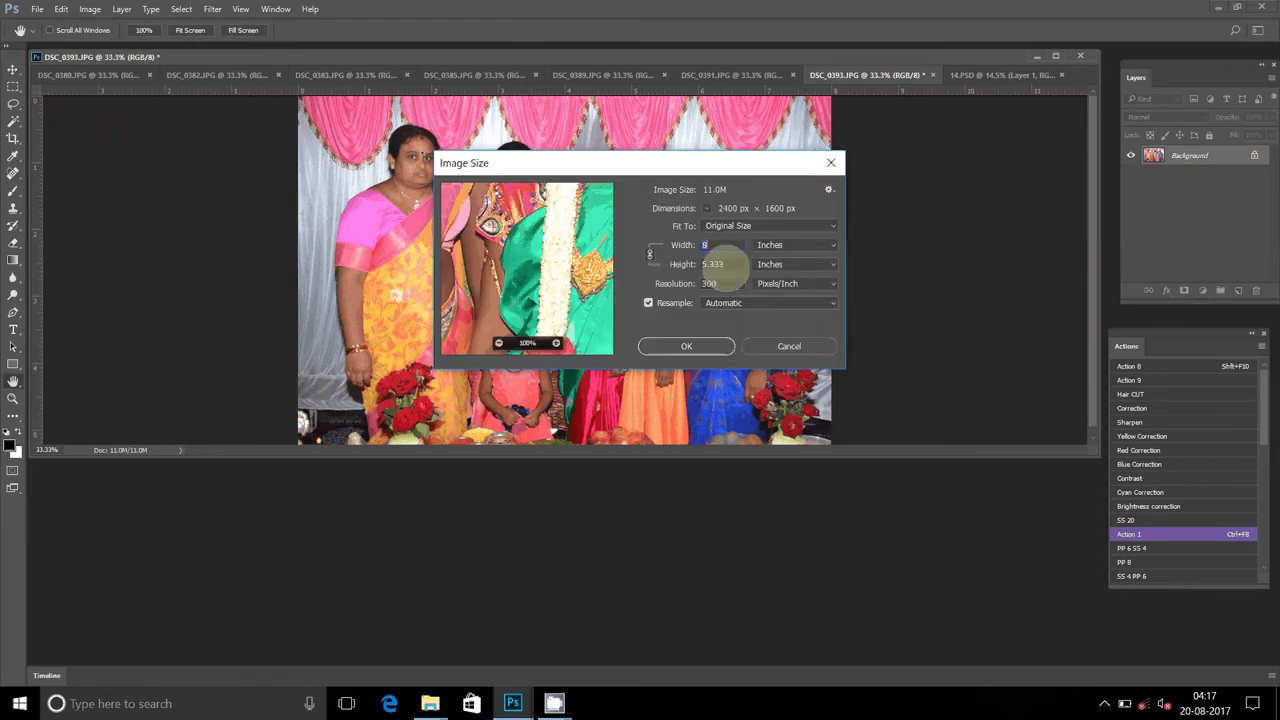
{"action": "left_click", "coordinate": [686, 346]}
Cut the whole DSC_0393 photo to the clipboard and close it without saving
{"action": "left_click", "coordinate": [181, 9]}
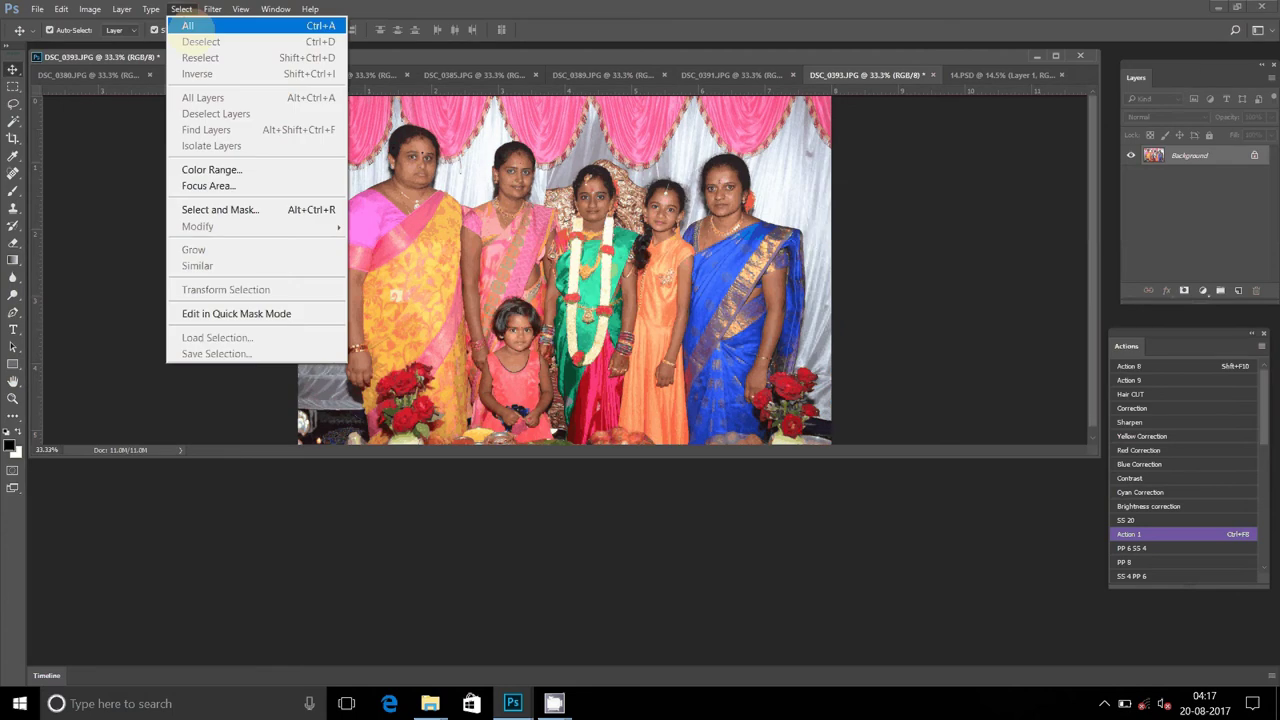
{"action": "left_click", "coordinate": [186, 27]}
{"action": "left_click", "coordinate": [61, 9]}
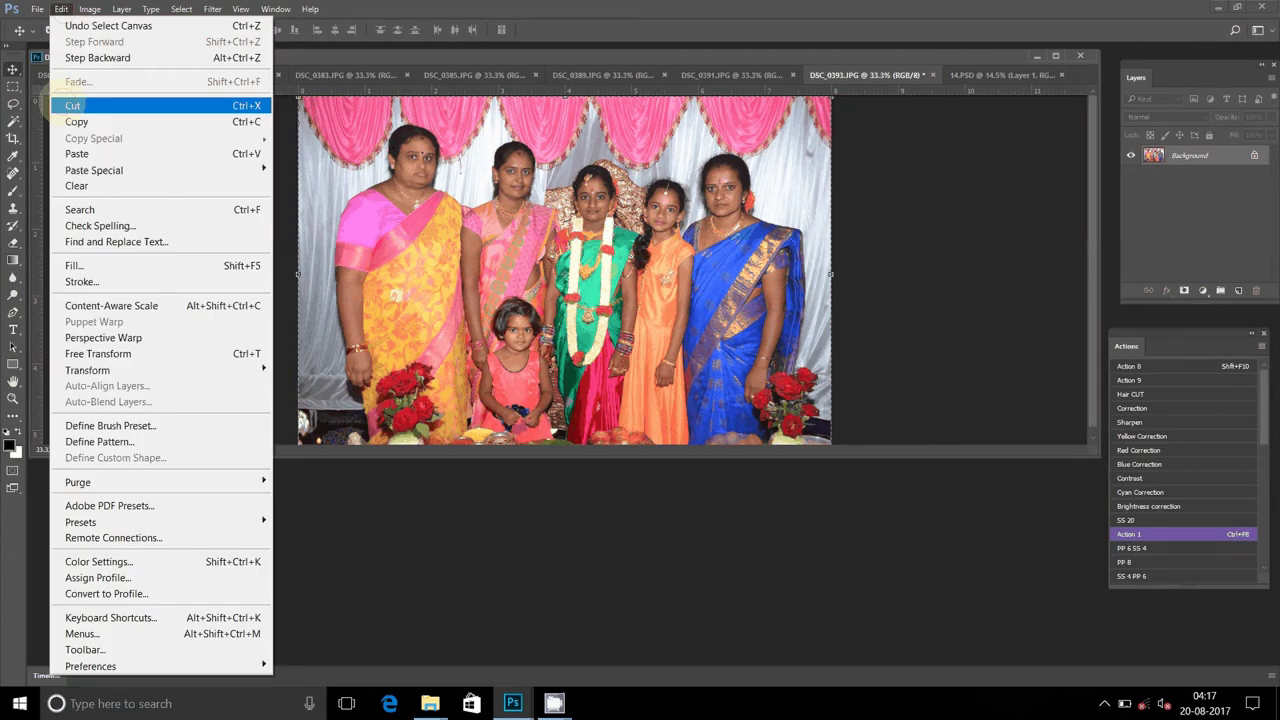
{"action": "left_click", "coordinate": [72, 105]}
{"action": "left_click", "coordinate": [931, 75]}
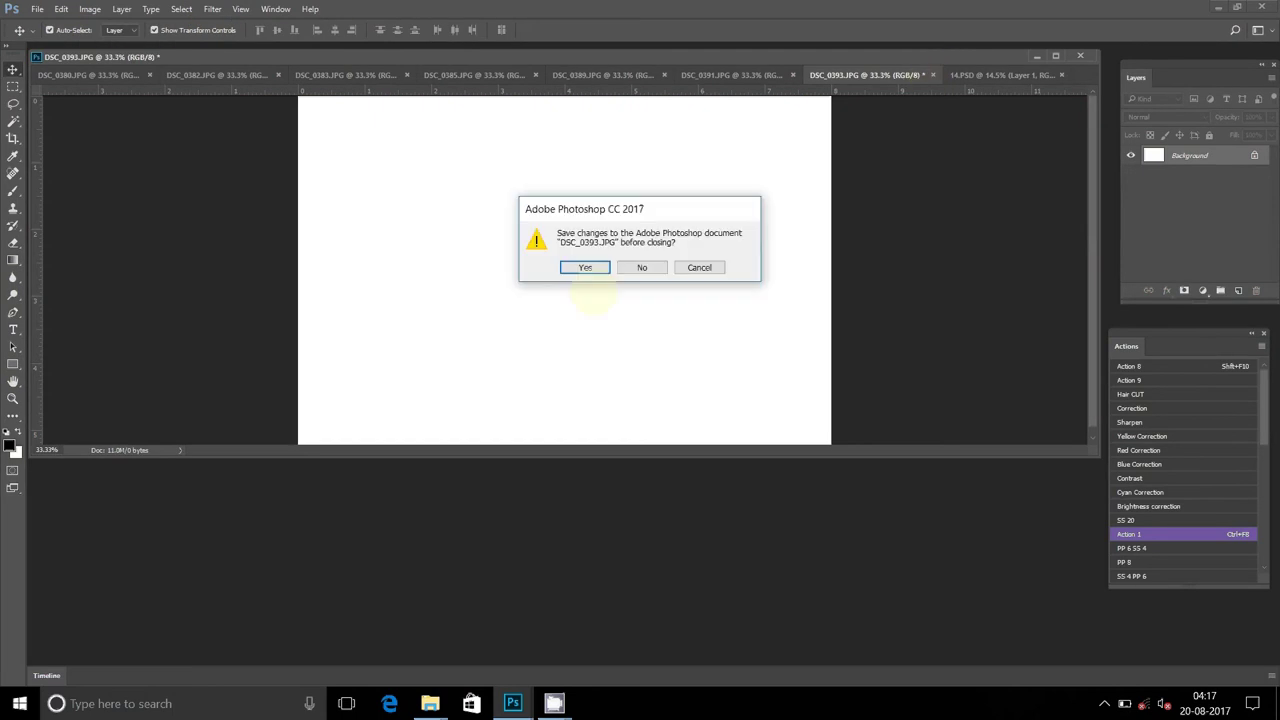
{"action": "left_click", "coordinate": [642, 267]}
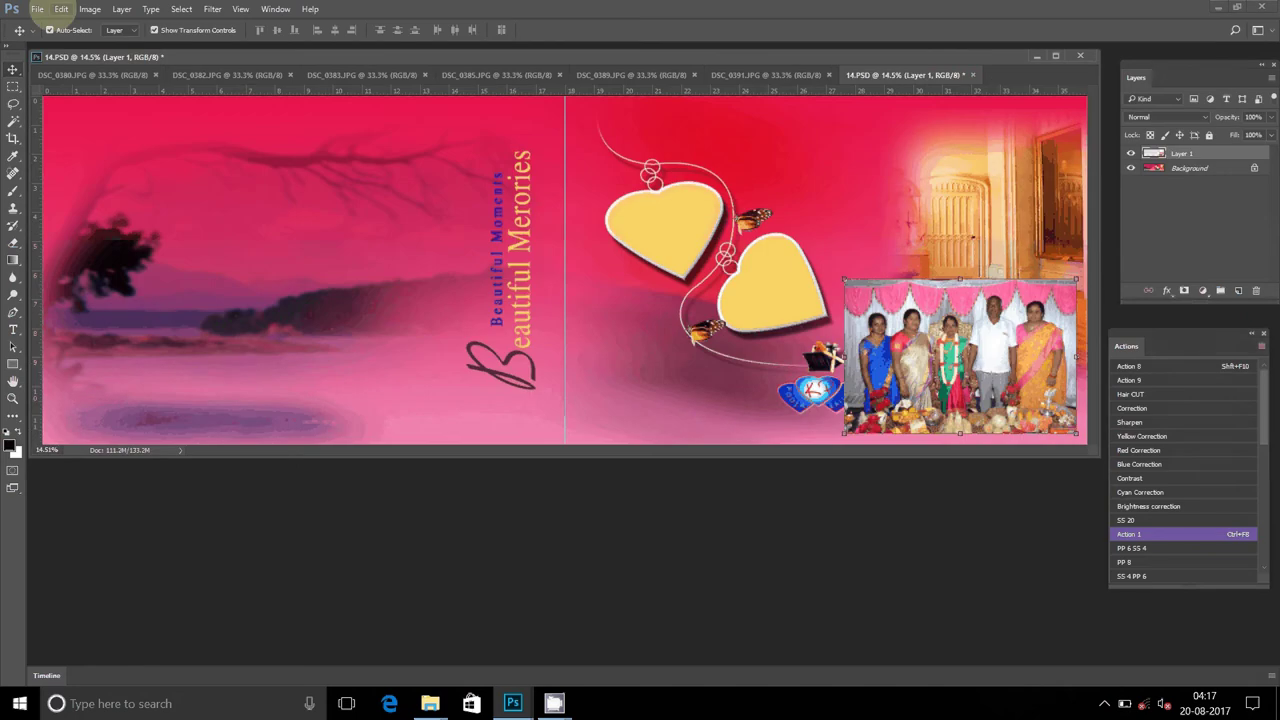
Paste the second group photo as Layer 2 at the right page's upper right, above the first
{"action": "left_click", "coordinate": [61, 9]}
{"action": "left_click", "coordinate": [85, 153]}
{"action": "mouse_move", "coordinate": [668, 212]}
{"action": "left_mouse_down"}
{"action": "mouse_move", "coordinate": [905, 224]}
{"action": "mouse_move", "coordinate": [1007, 144]}
{"action": "left_mouse_up"}
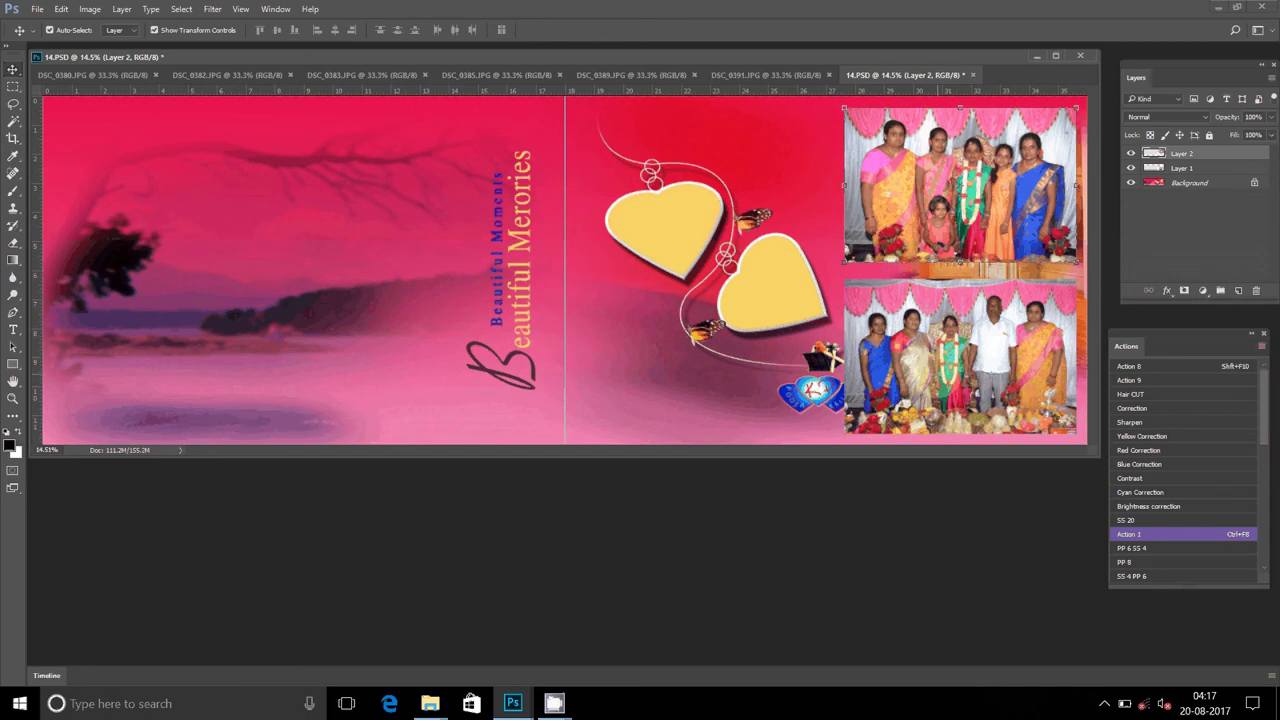
{"action": "key", "text": "alt+bracketleft"}
{"action": "left_click", "coordinate": [750, 75]}
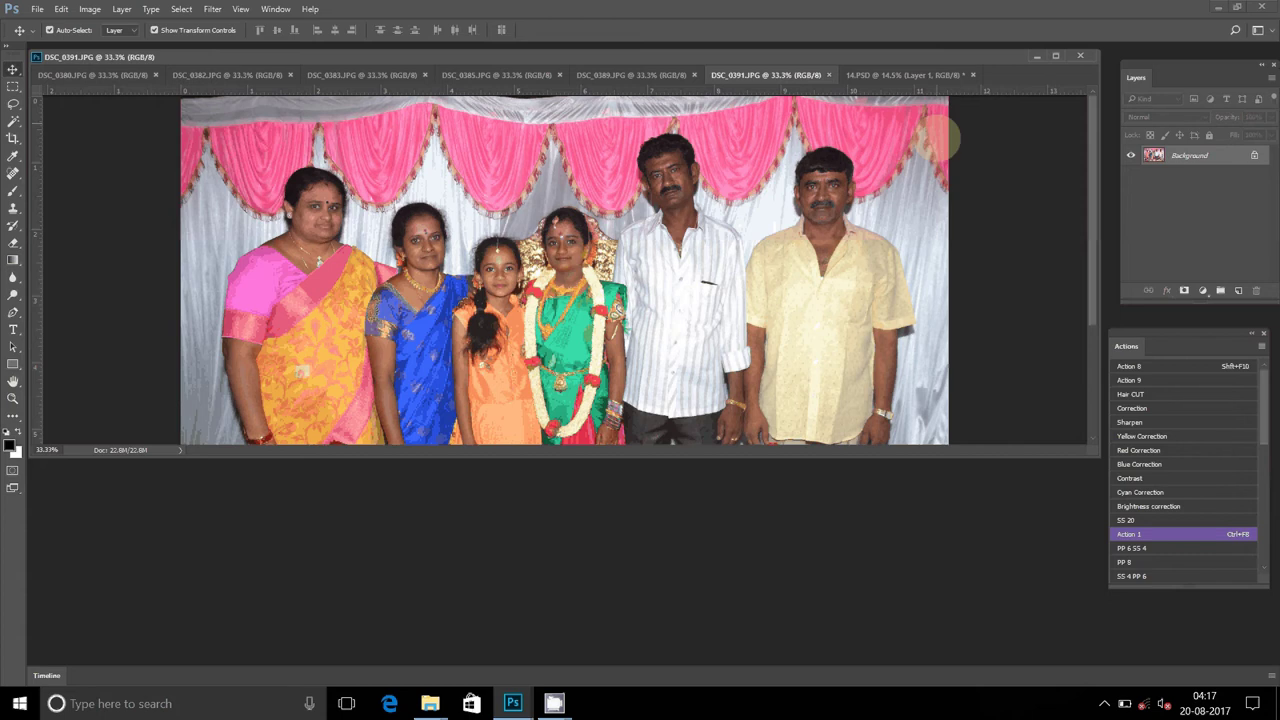
Resize the DSC_0391 photo to 8 inches wide
{"action": "left_click", "coordinate": [90, 9]}
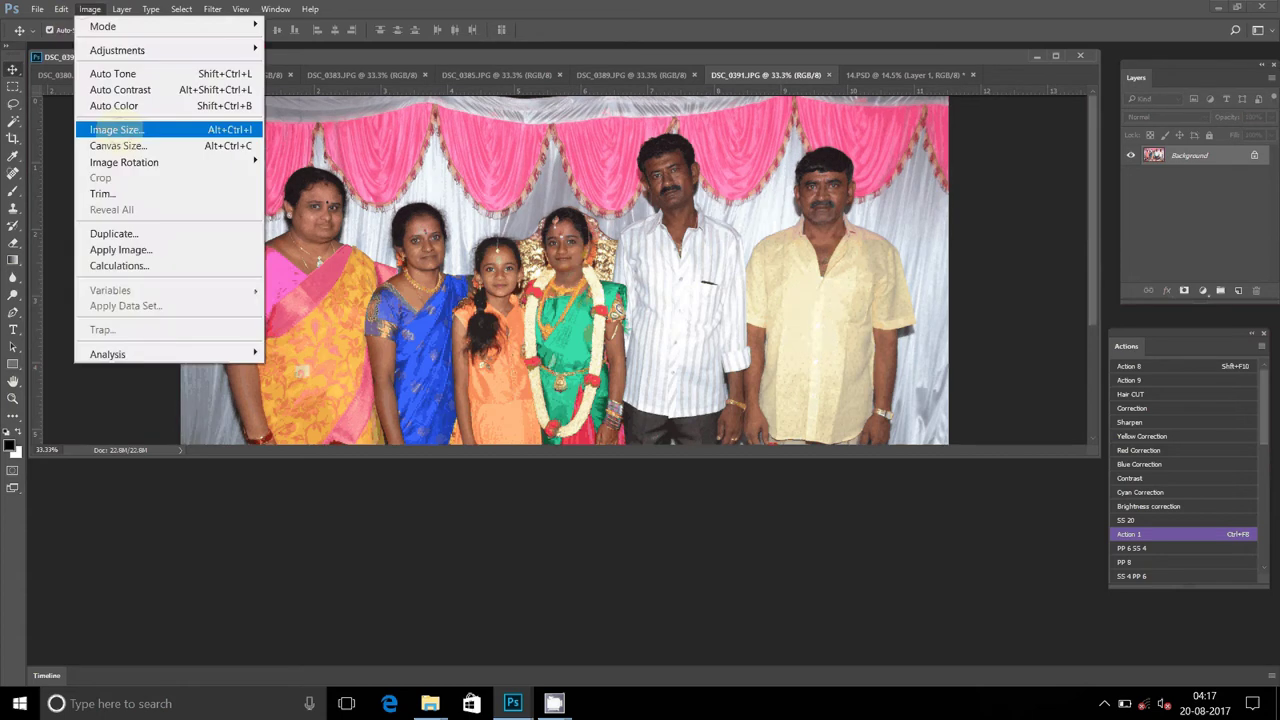
{"action": "left_click", "coordinate": [115, 129]}
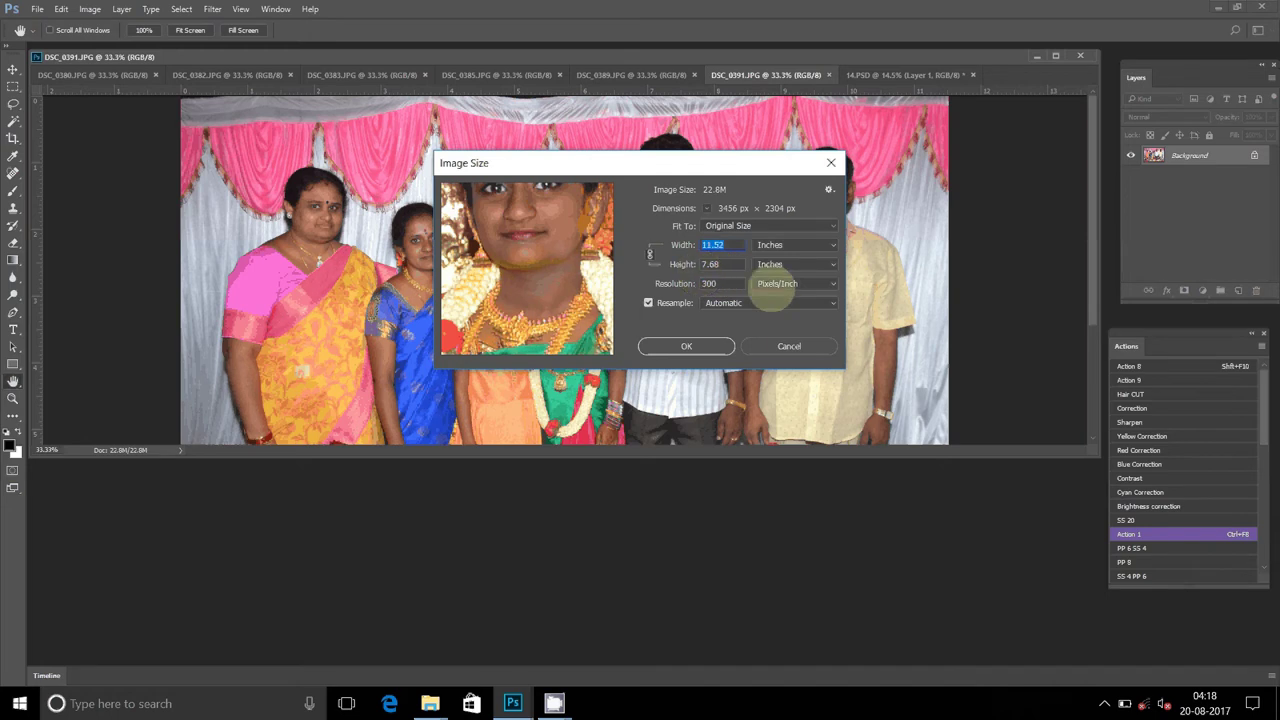
{"action": "type", "text": "8"}
{"action": "left_click", "coordinate": [686, 346]}
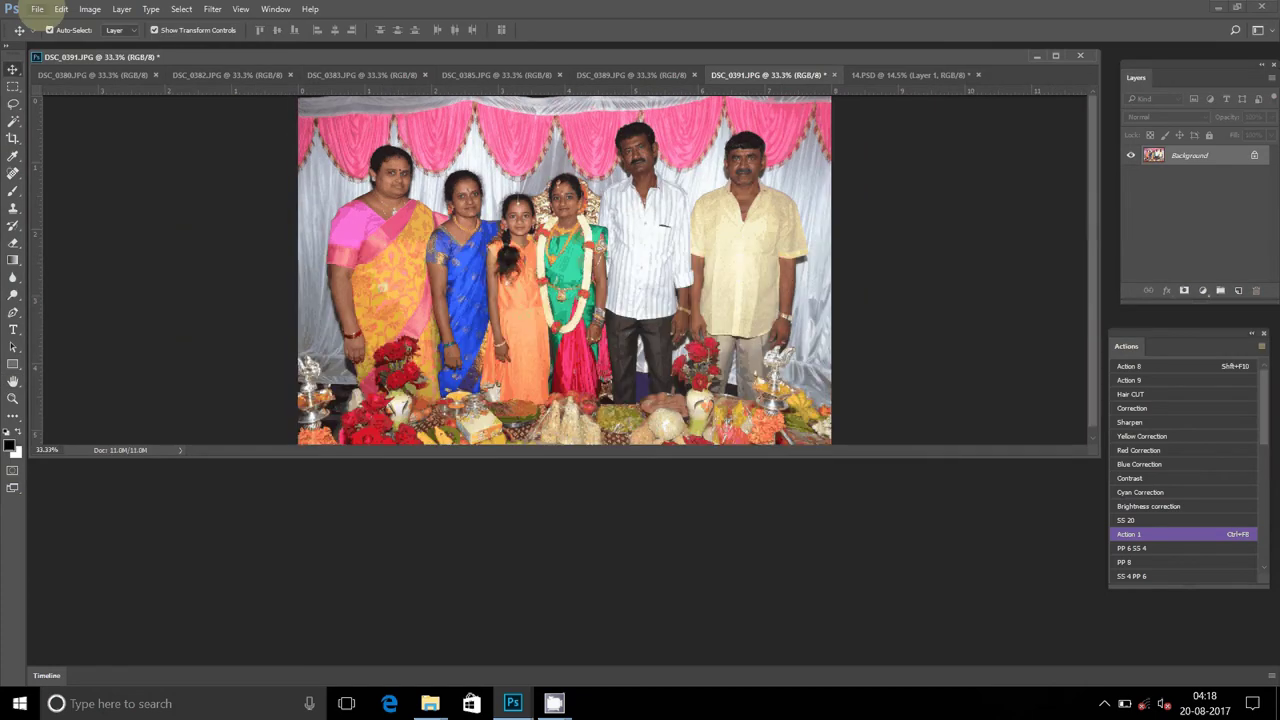
Select all of DSC_0391 and cut it to the clipboard before closing
{"action": "left_click", "coordinate": [61, 9]}
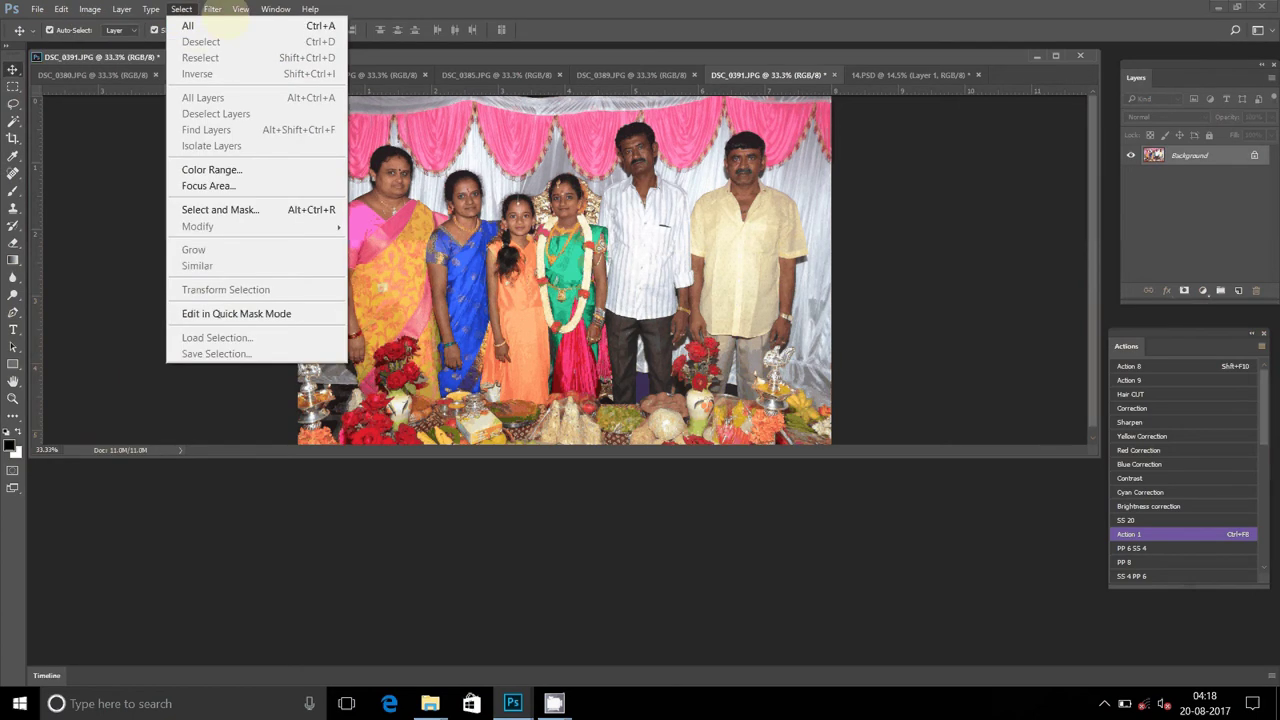
{"action": "left_click", "coordinate": [188, 25]}
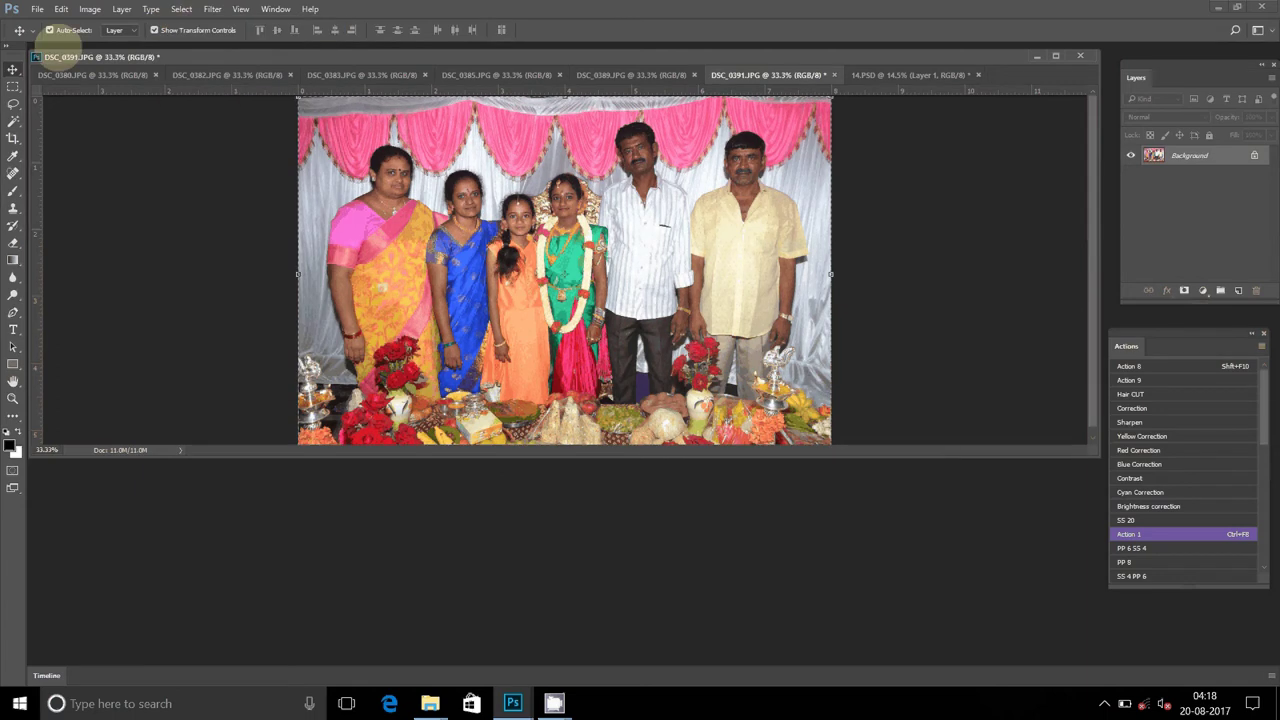
{"action": "left_click", "coordinate": [61, 9]}
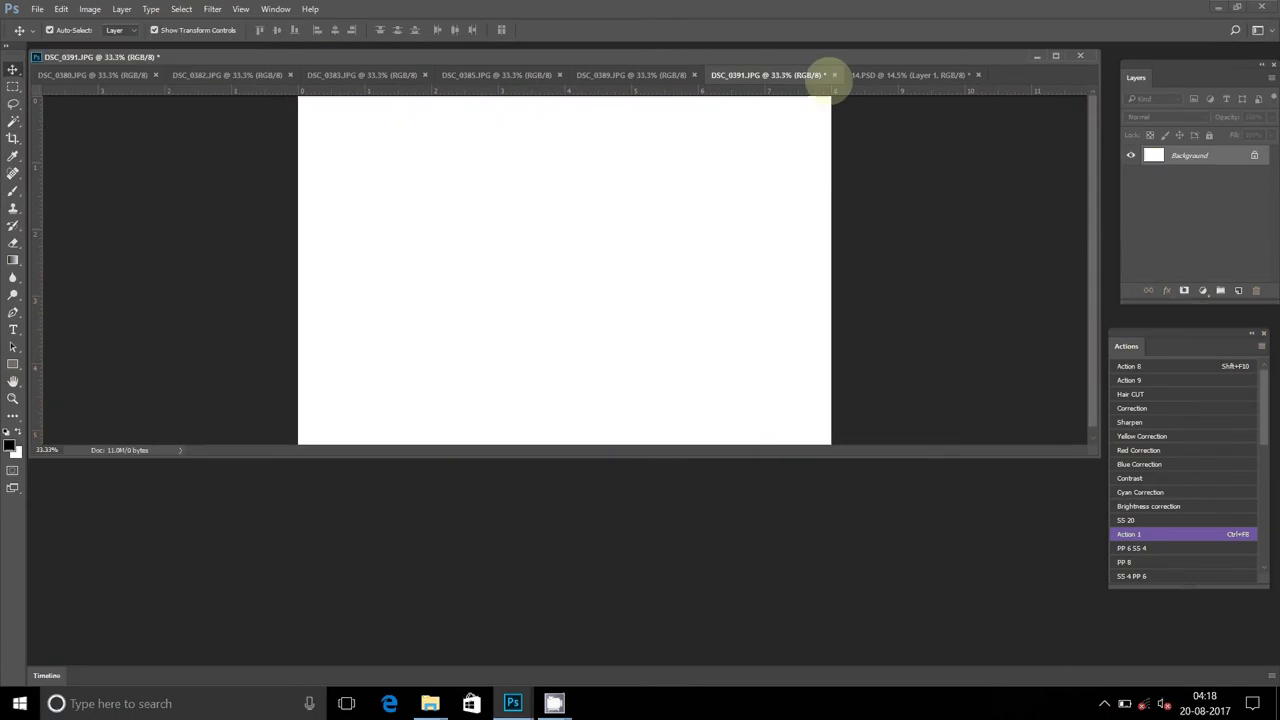
{"action": "left_click", "coordinate": [834, 75]}
Discard DSC_0391 unsaved and paste its photo as Layer 3 in the right page's upper-left frame
{"action": "left_click", "coordinate": [642, 267]}
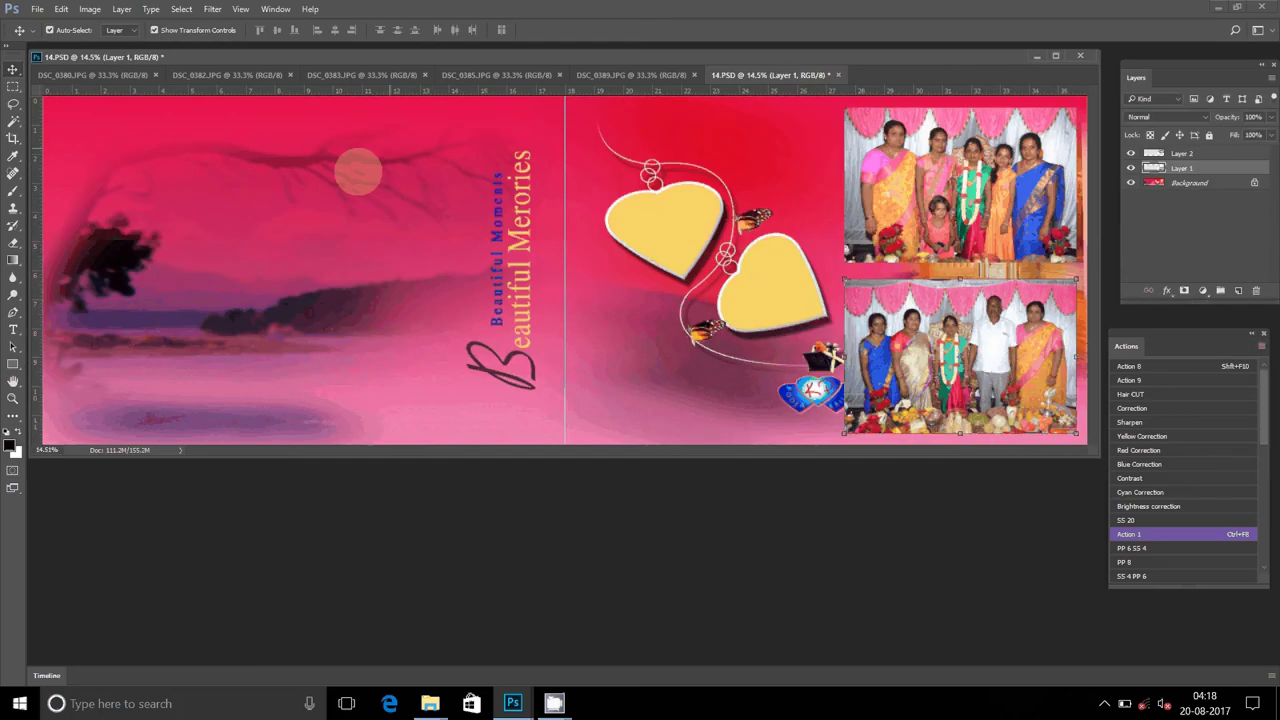
{"action": "left_click", "coordinate": [89, 9]}
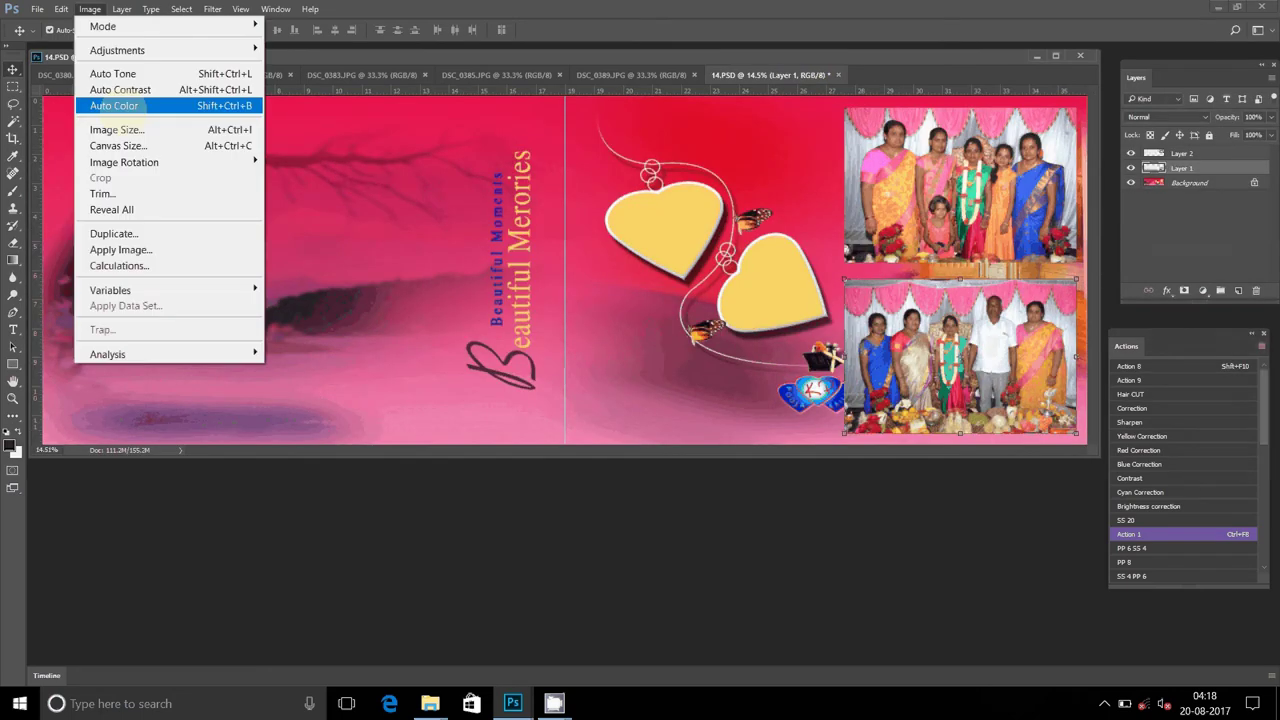
{"action": "left_click", "coordinate": [61, 9]}
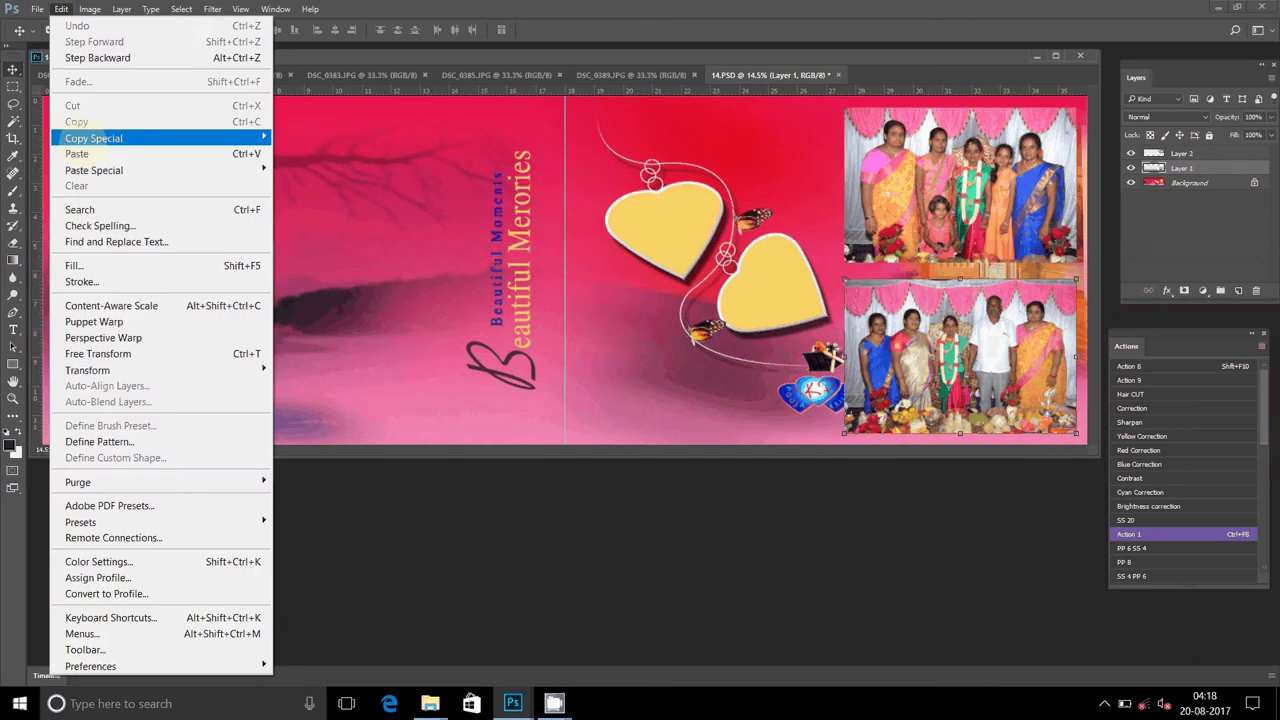
{"action": "left_click", "coordinate": [77, 153]}
{"action": "left_click_drag", "start_coordinate": [605, 229], "coordinate": [751, 138]}
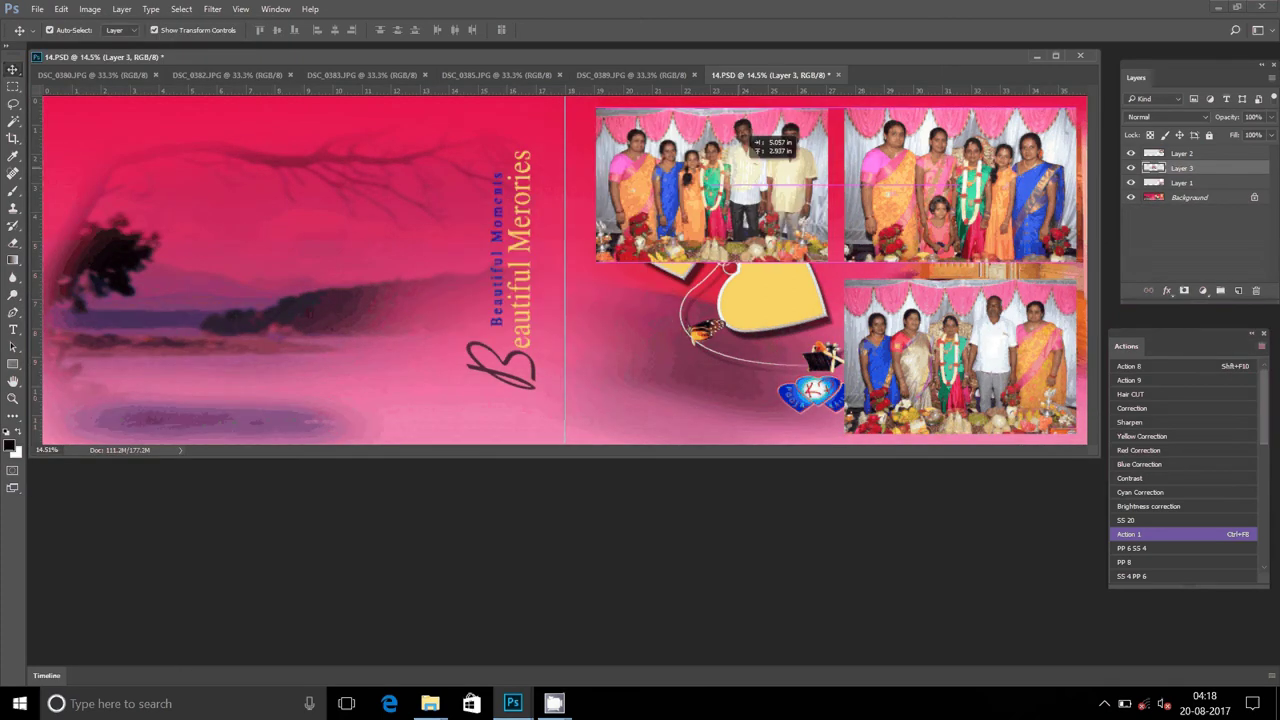
{"action": "left_click", "coordinate": [630, 75]}
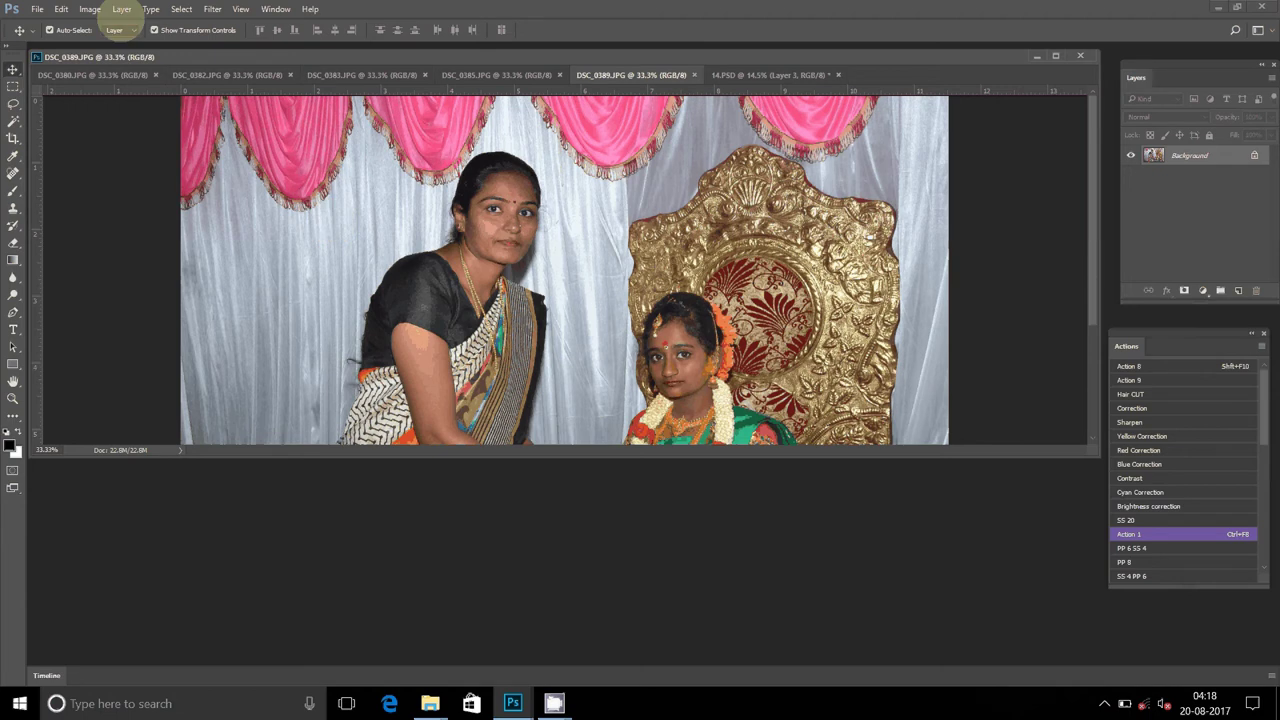
Give DSC_0389 an 8-inch width (2400 × 1600 px) in Image Size
{"action": "left_click", "coordinate": [89, 9]}
{"action": "left_click", "coordinate": [115, 130]}
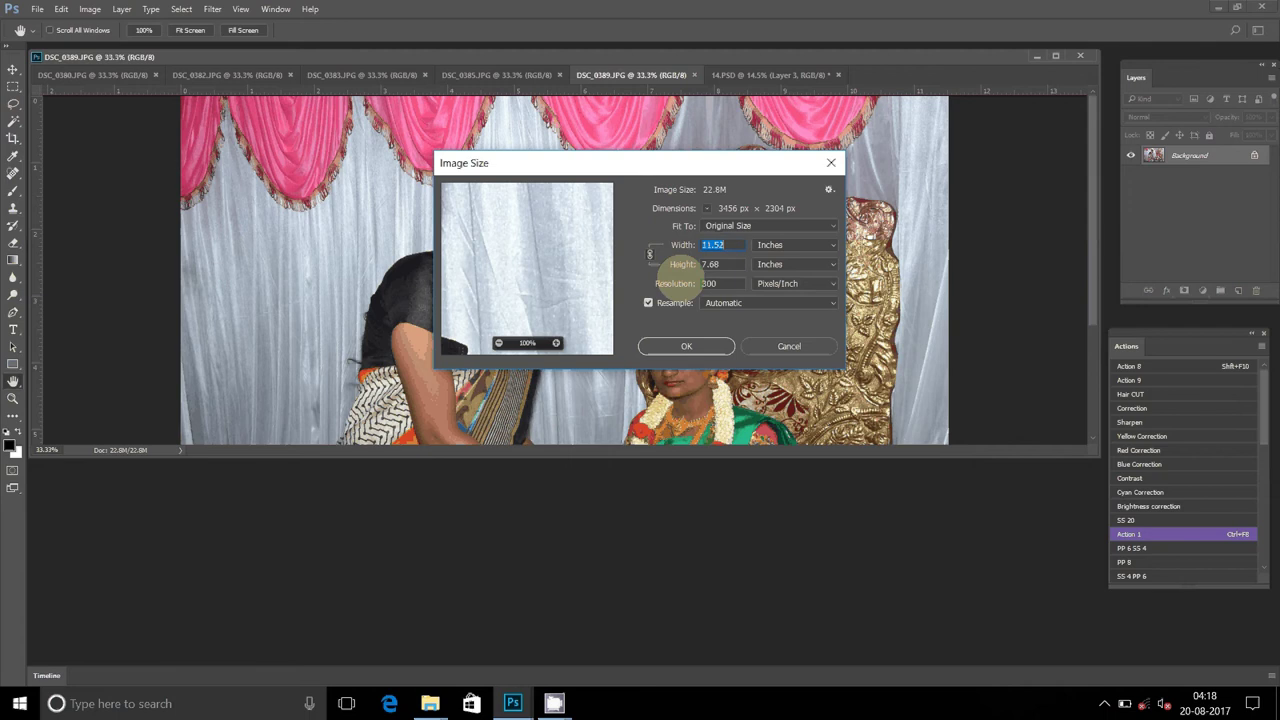
{"action": "type", "text": "8"}
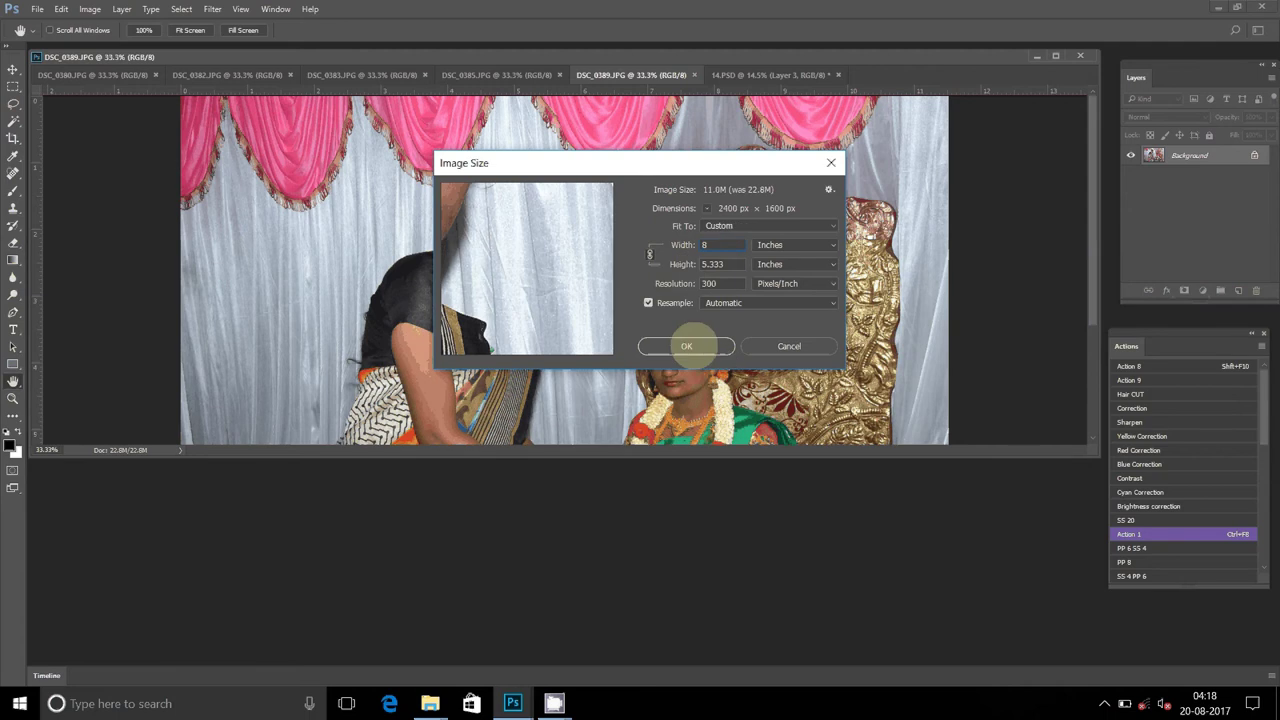
{"action": "left_click", "coordinate": [686, 346]}
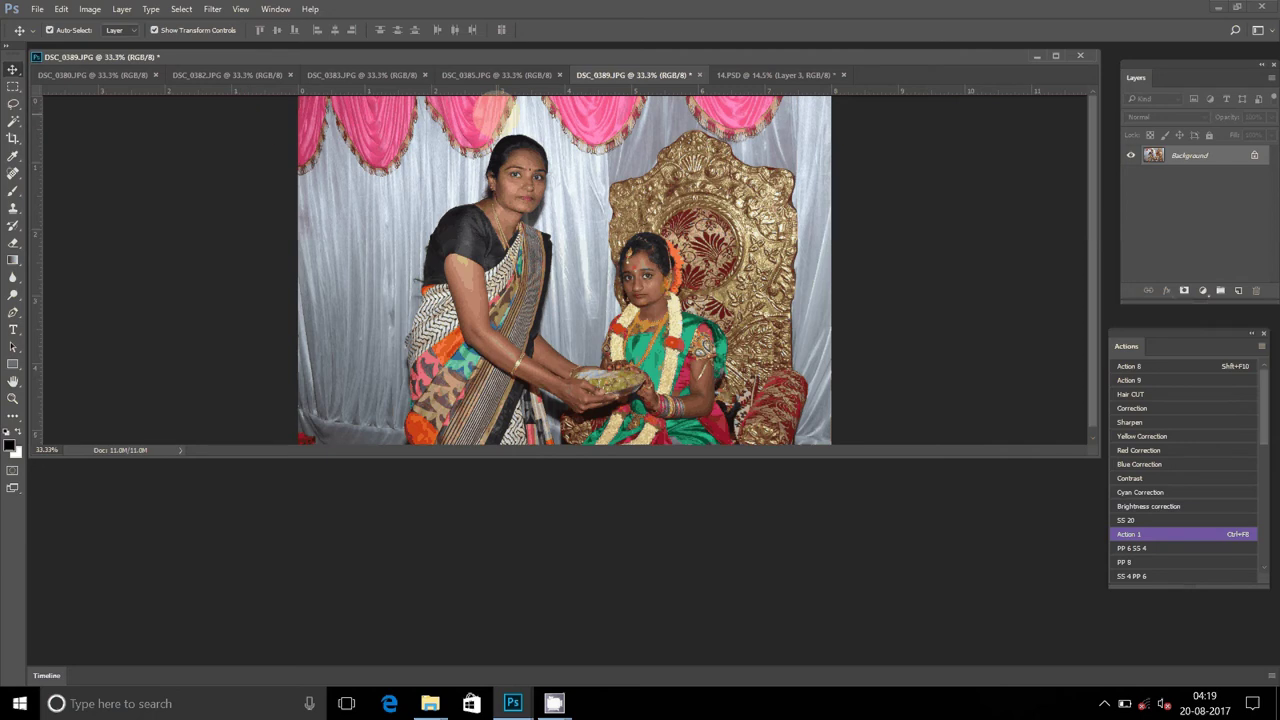
{"action": "left_click_drag", "start_coordinate": [490, 140], "coordinate": [530, 150]}
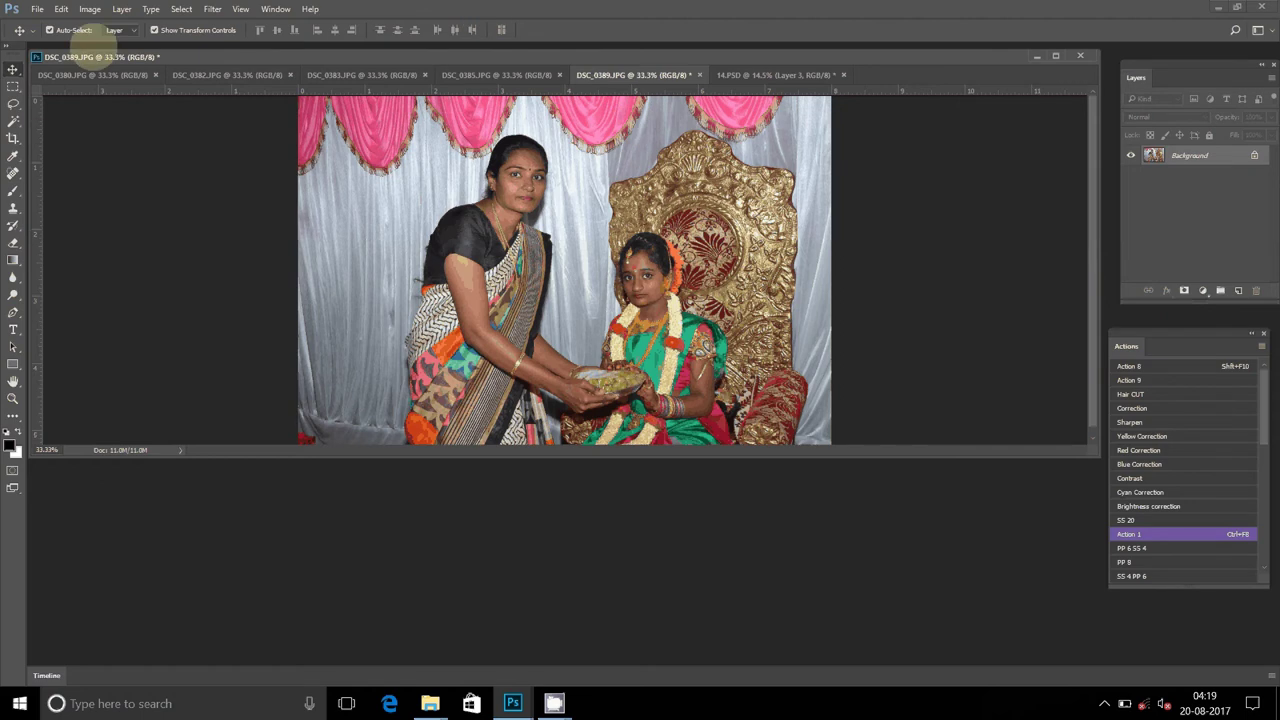
{"action": "left_click", "coordinate": [60, 9]}
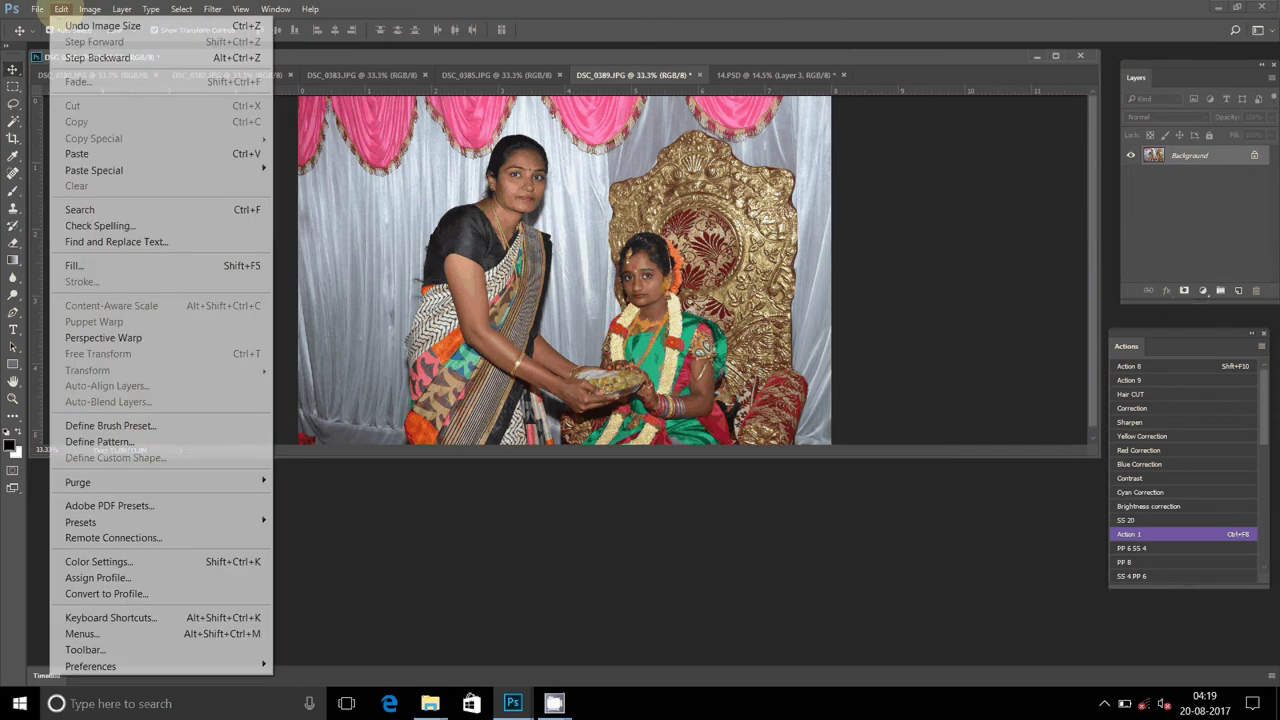
{"action": "left_click", "coordinate": [60, 9]}
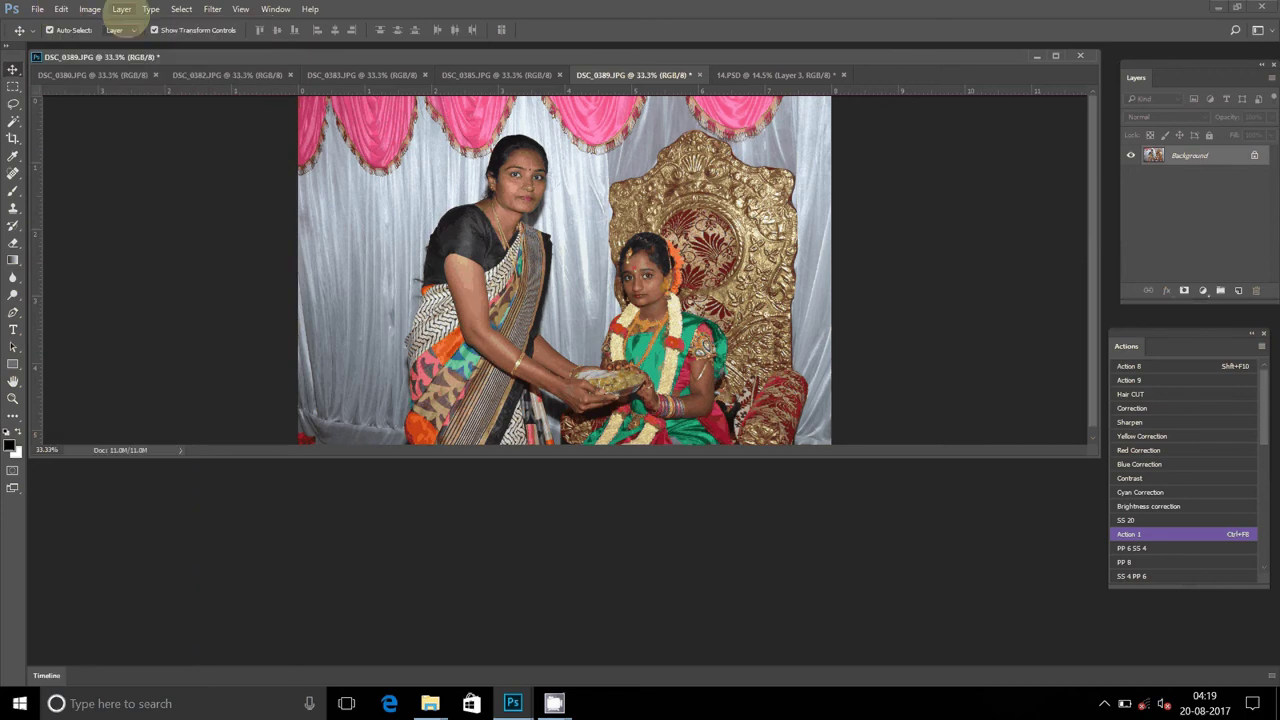
{"action": "left_click", "coordinate": [89, 9]}
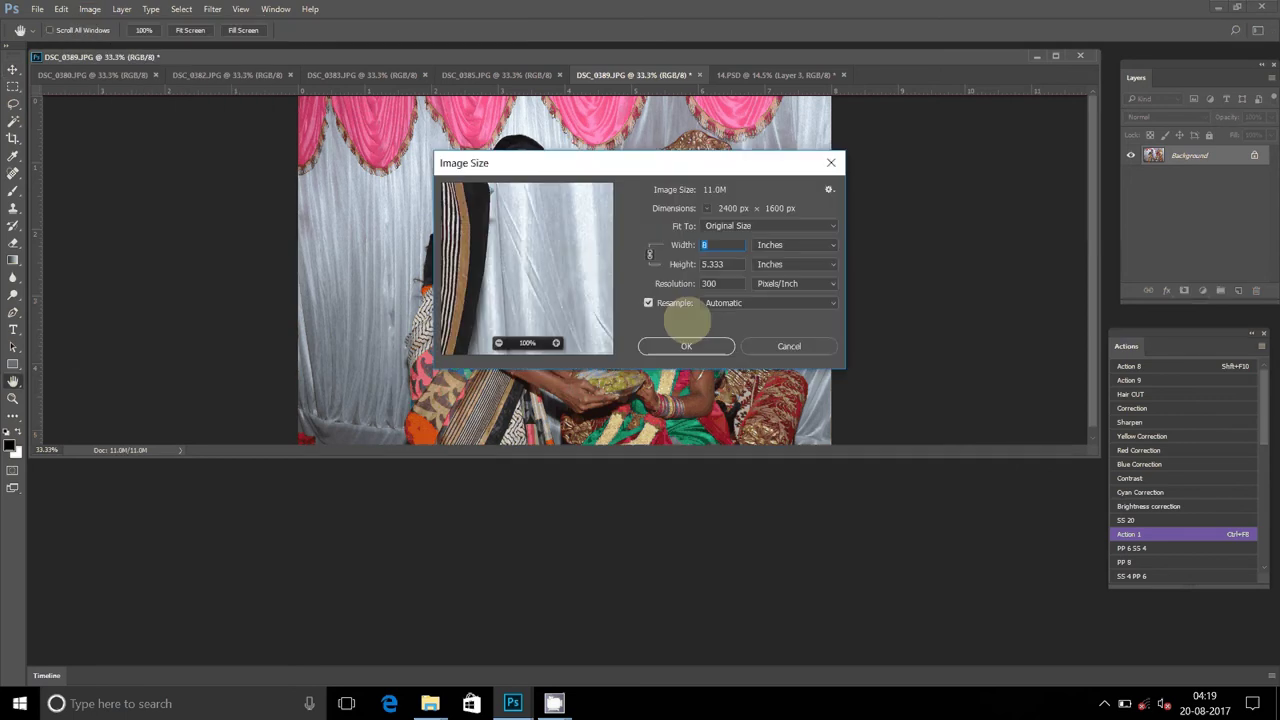
{"action": "left_click", "coordinate": [686, 346]}
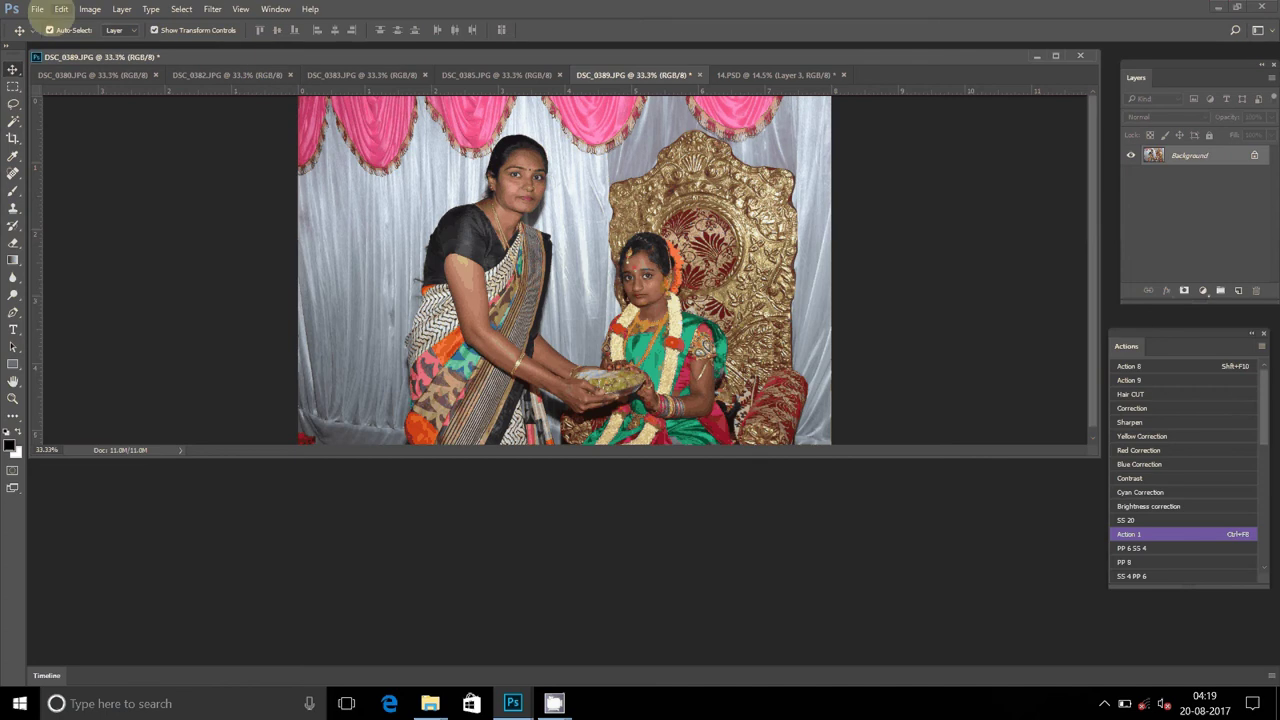
{"action": "left_click", "coordinate": [119, 9]}
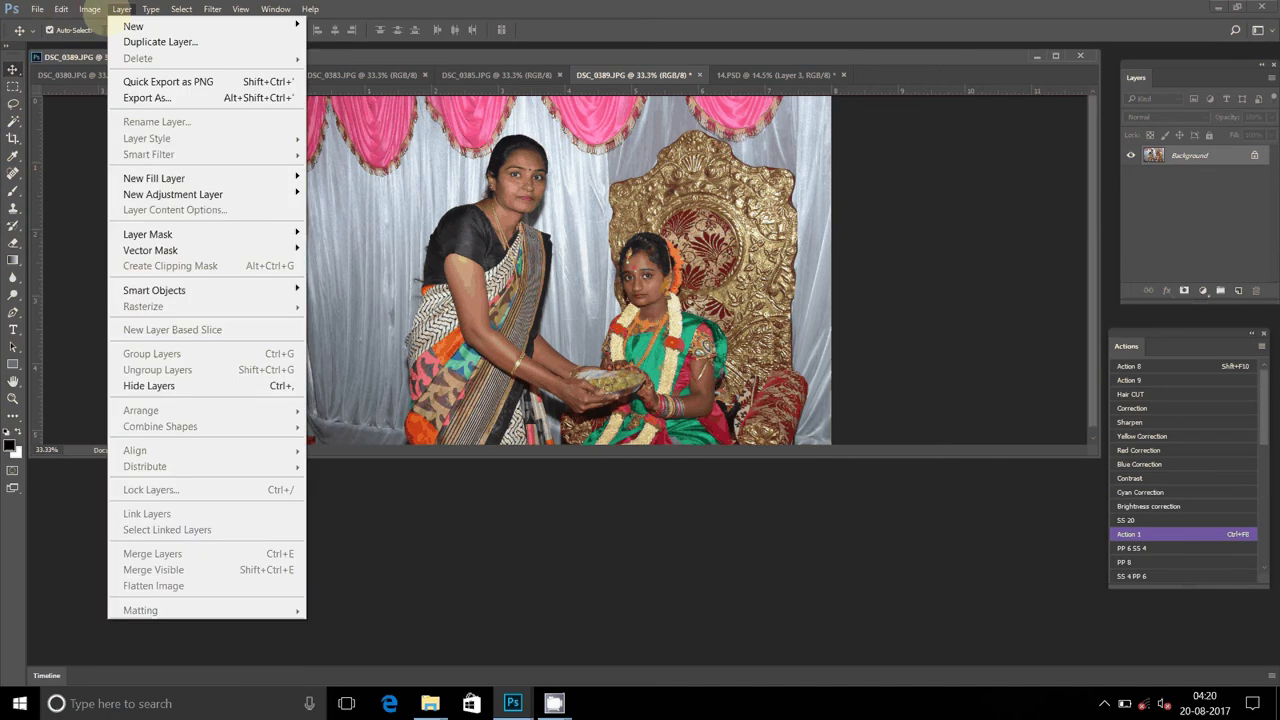
Cut the whole DSC_0389 photo to the clipboard and close it without saving
{"action": "left_click", "coordinate": [188, 24]}
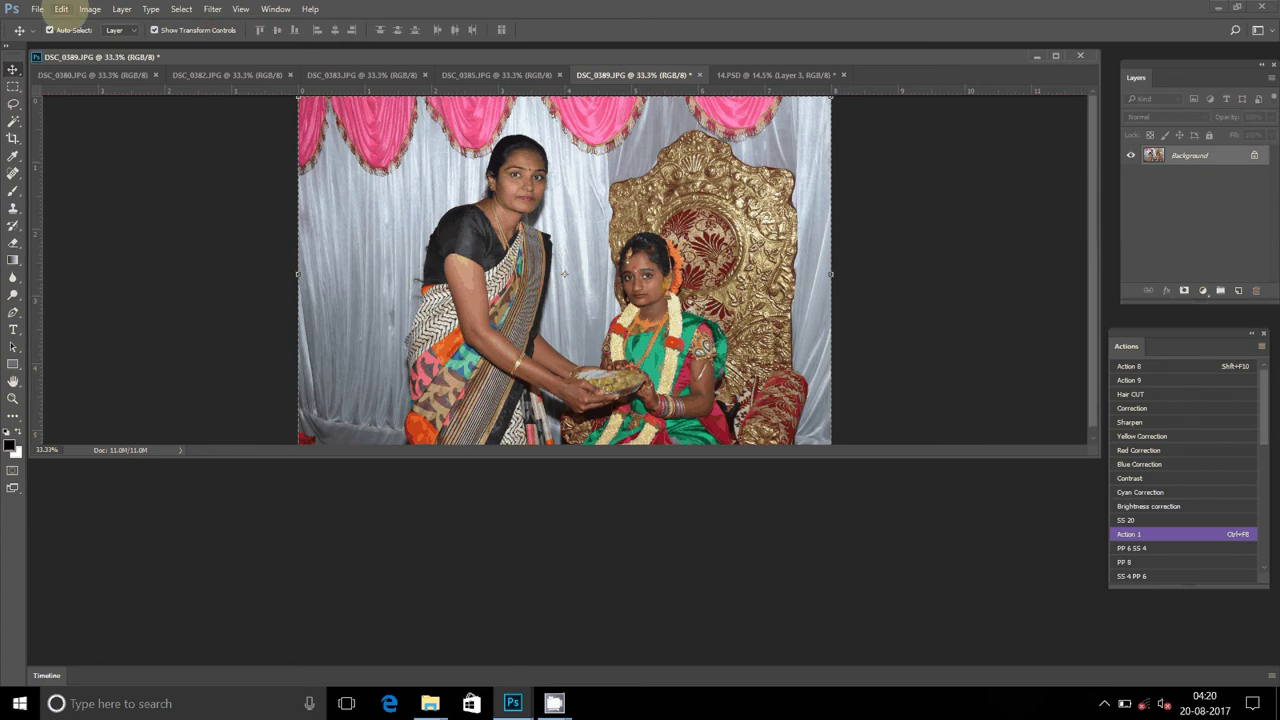
{"action": "key", "text": "BackSpace"}
{"action": "left_click", "coordinate": [699, 75]}
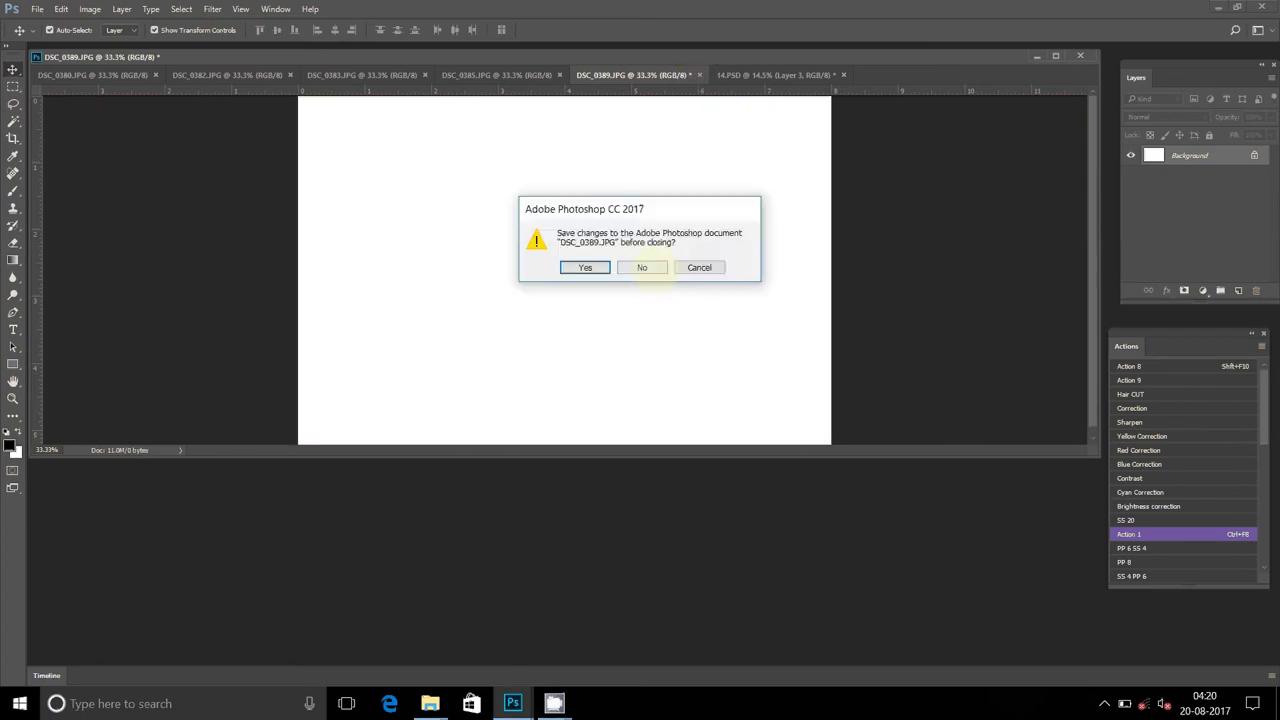
{"action": "left_click", "coordinate": [642, 267]}
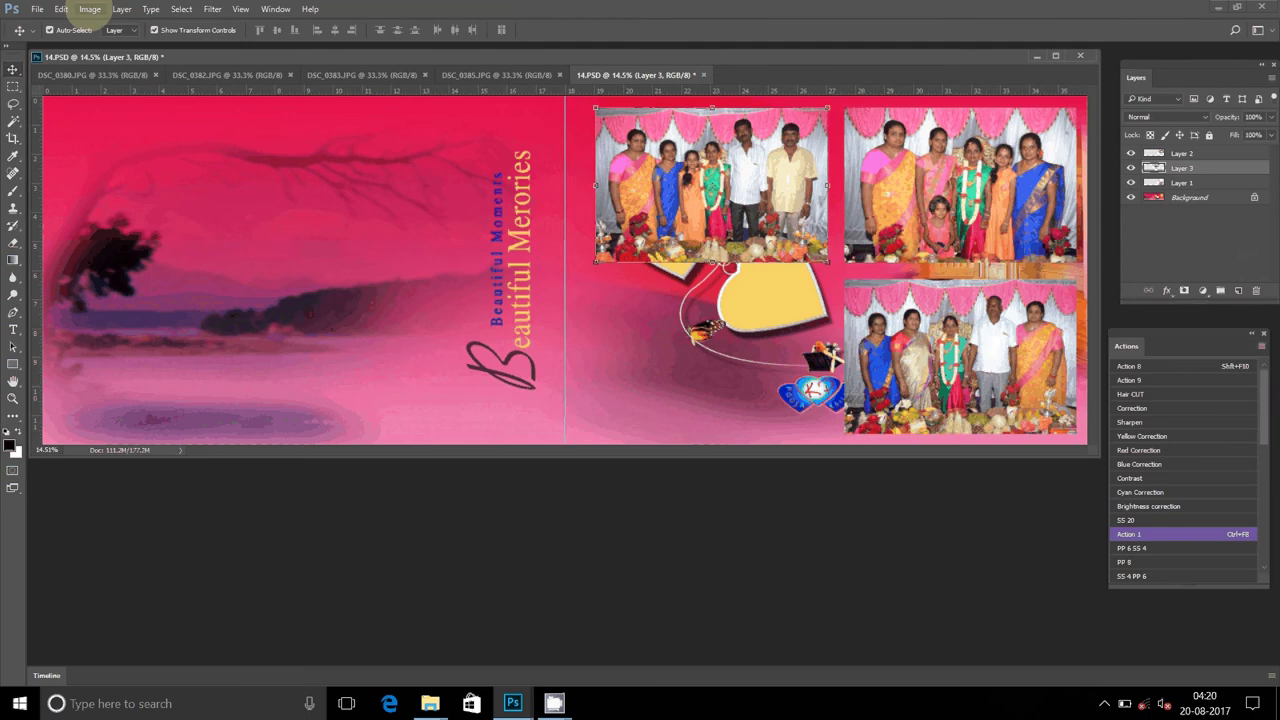
Paste the photo into 14.PSD as Layer 4 in the right page's lower-left frame
{"action": "left_click", "coordinate": [89, 9]}
{"action": "left_click", "coordinate": [117, 129]}
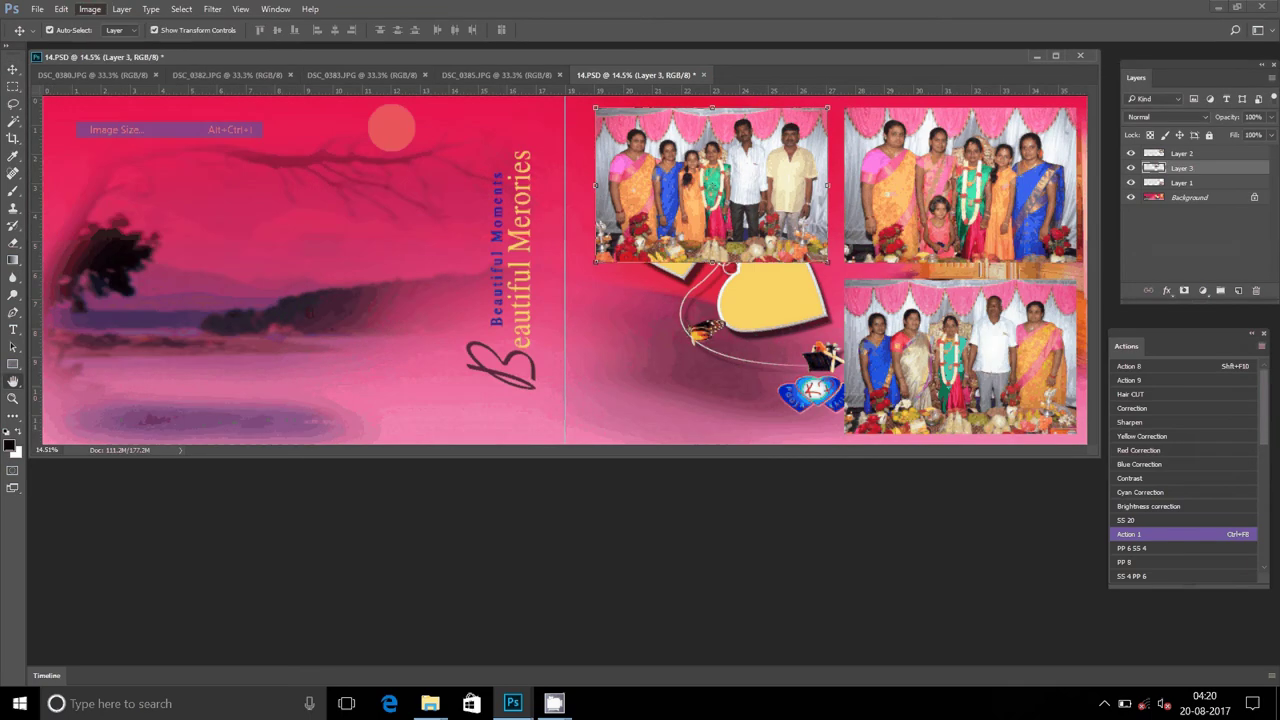
{"action": "left_click", "coordinate": [789, 346]}
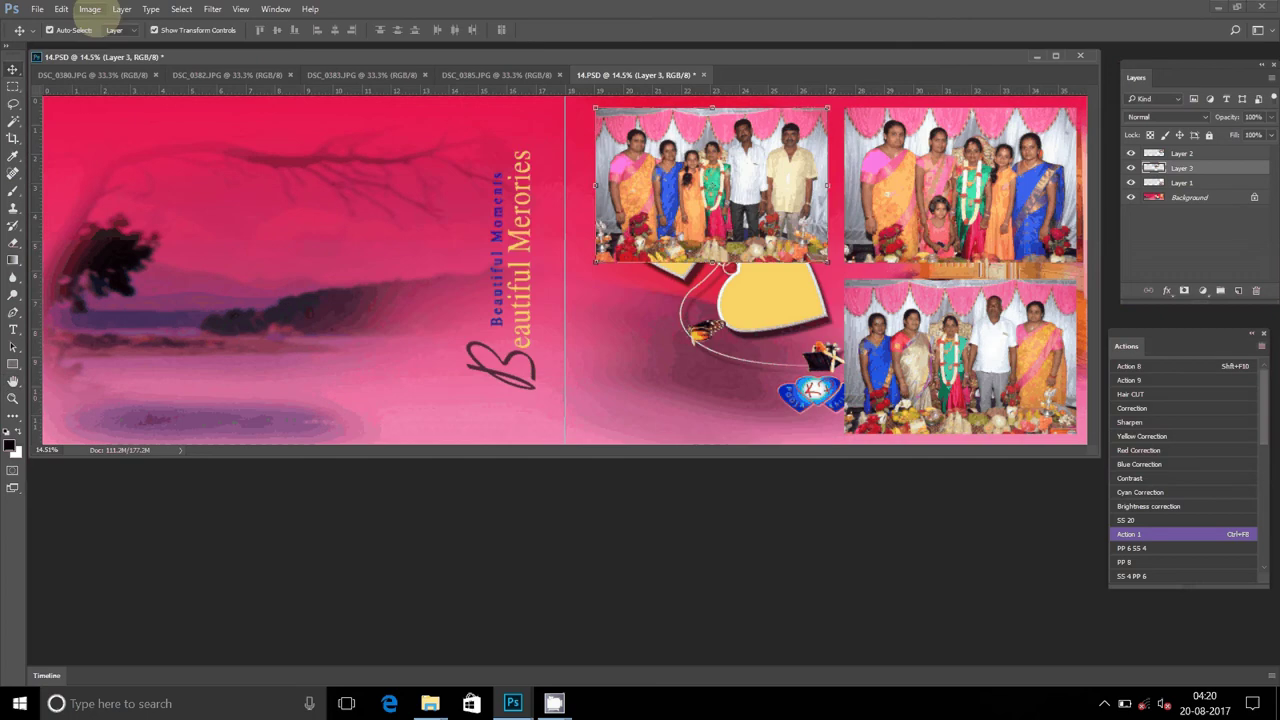
{"action": "left_click", "coordinate": [62, 10]}
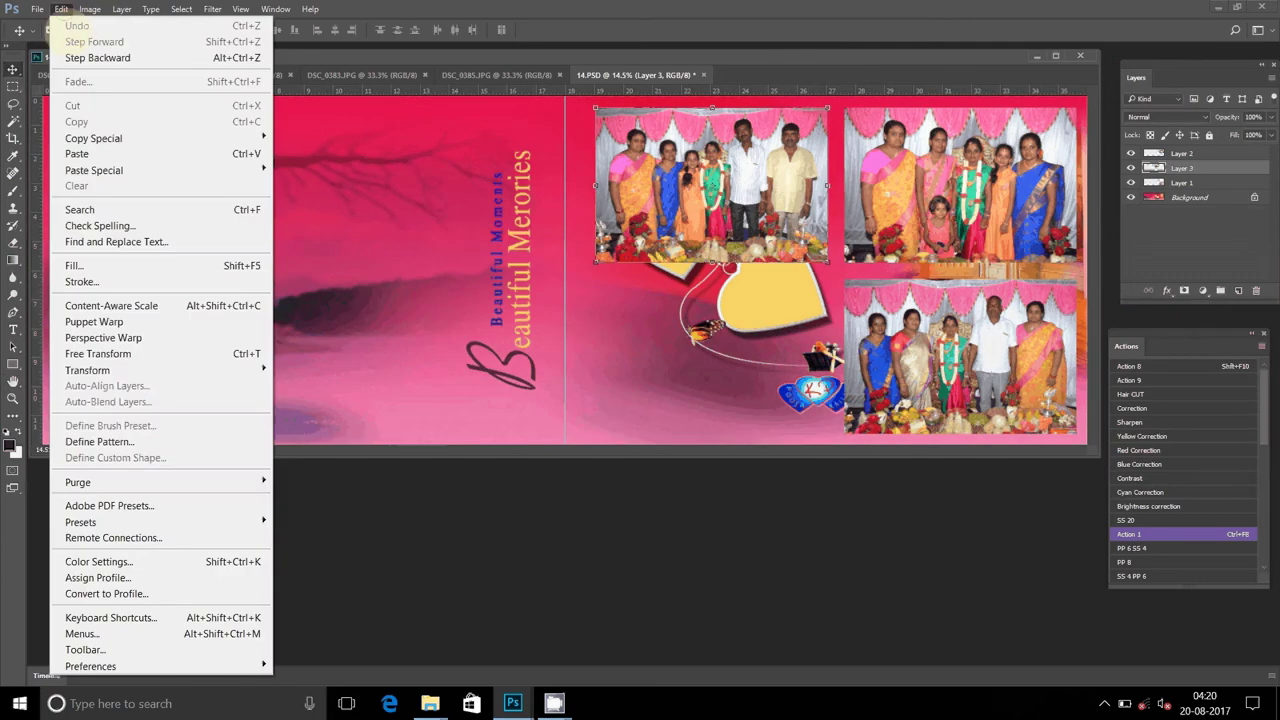
{"action": "key", "text": "ctrl+v"}
{"action": "left_click_drag", "start_coordinate": [651, 191], "coordinate": [798, 279]}
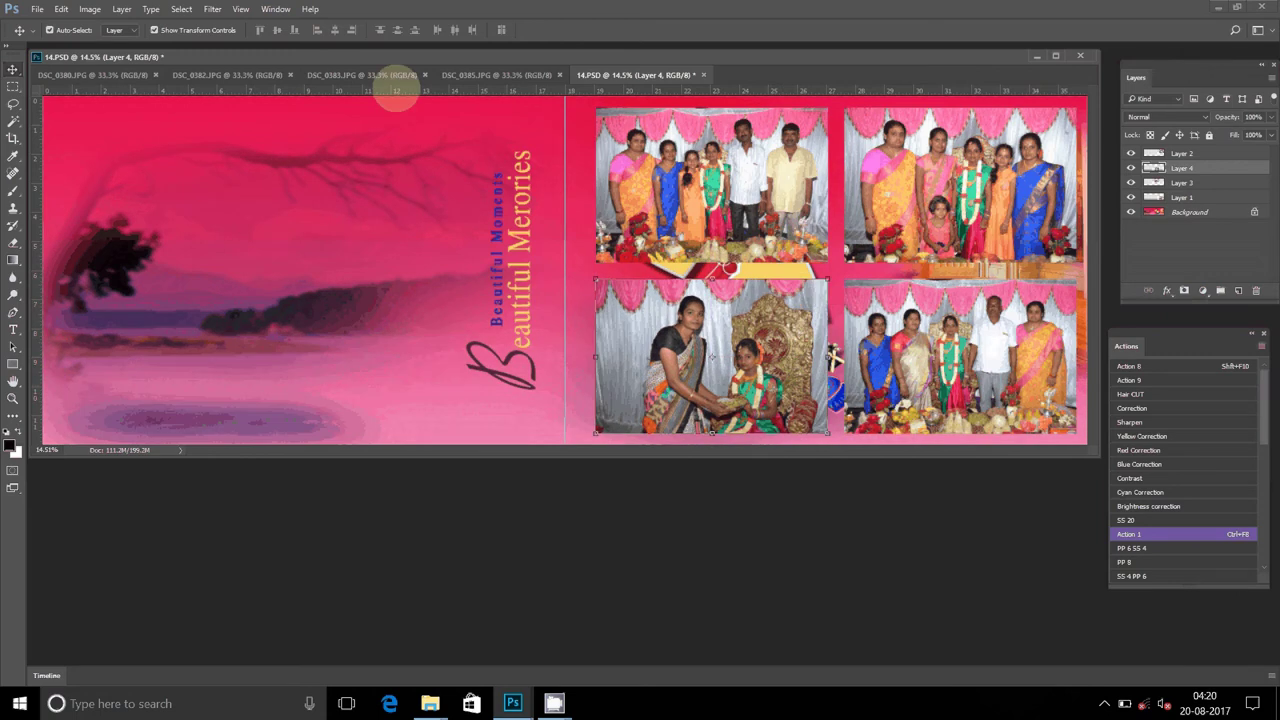
{"action": "key", "text": "ctrl+shift+Tab"}
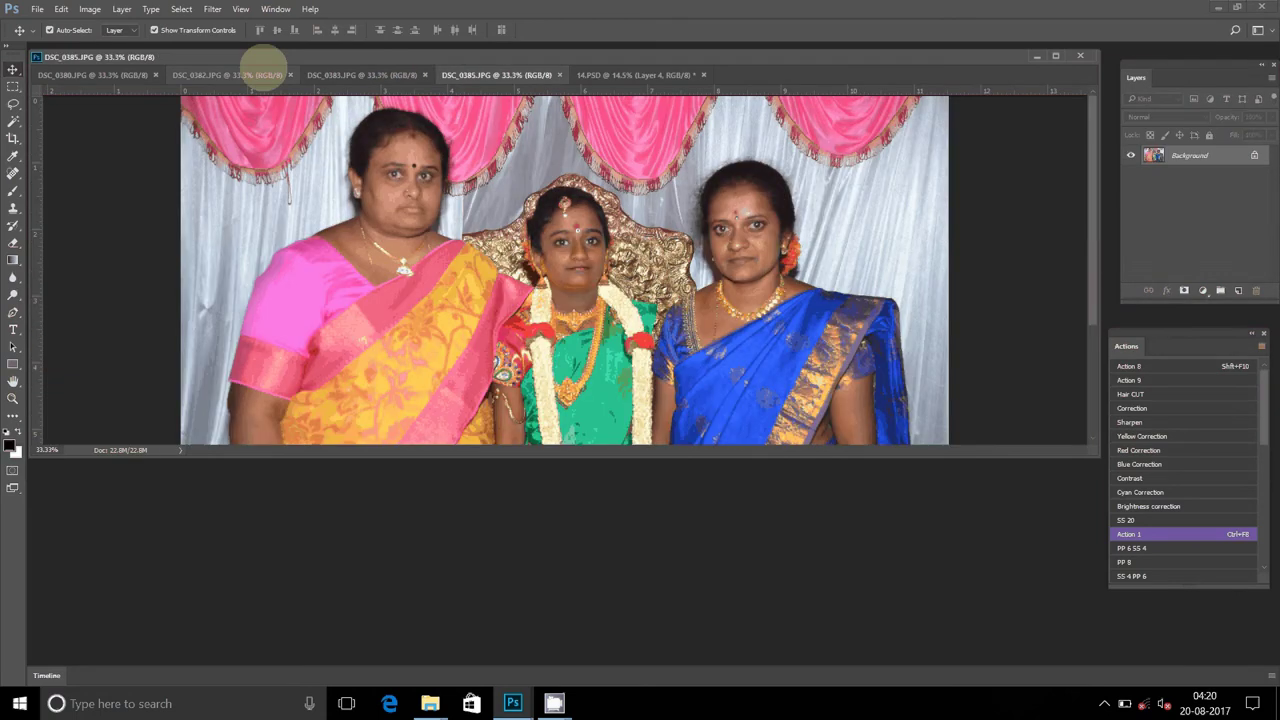
Set the DSC_0385 photo's width to 8 inches (2400 × 1600 px)
{"action": "left_click", "coordinate": [90, 9]}
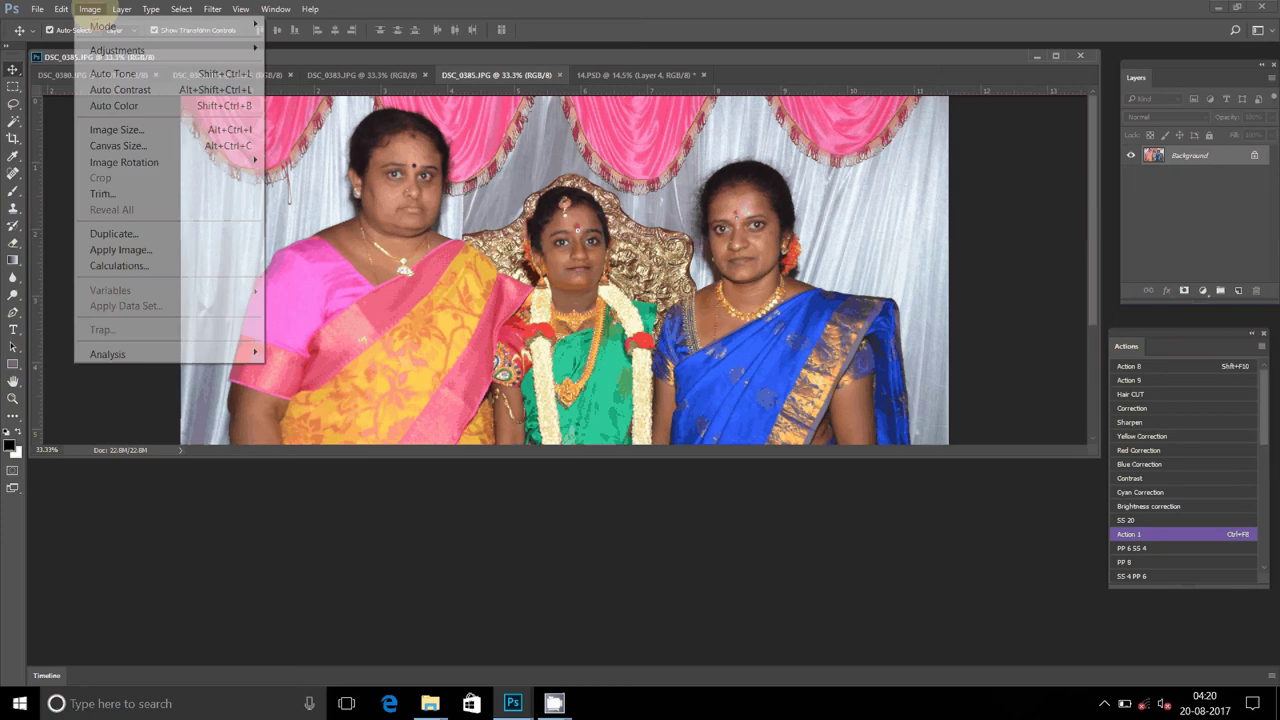
{"action": "left_click", "coordinate": [91, 130]}
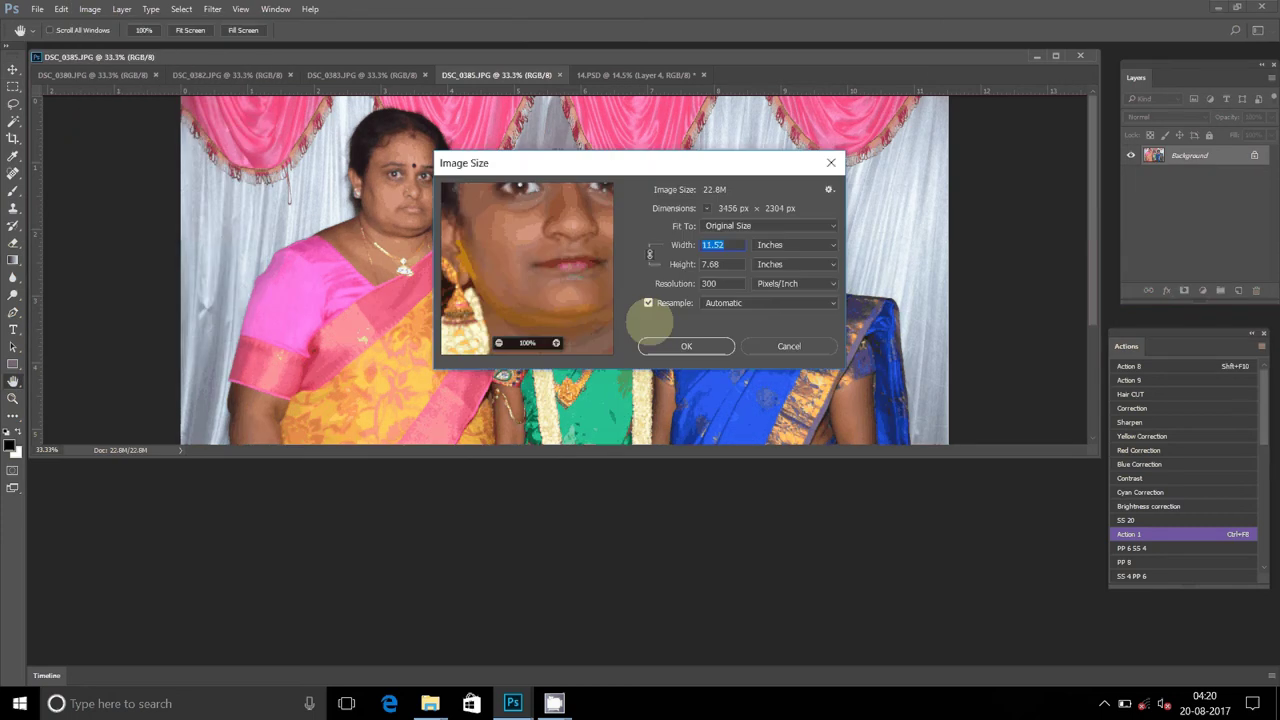
{"action": "type", "text": "8"}
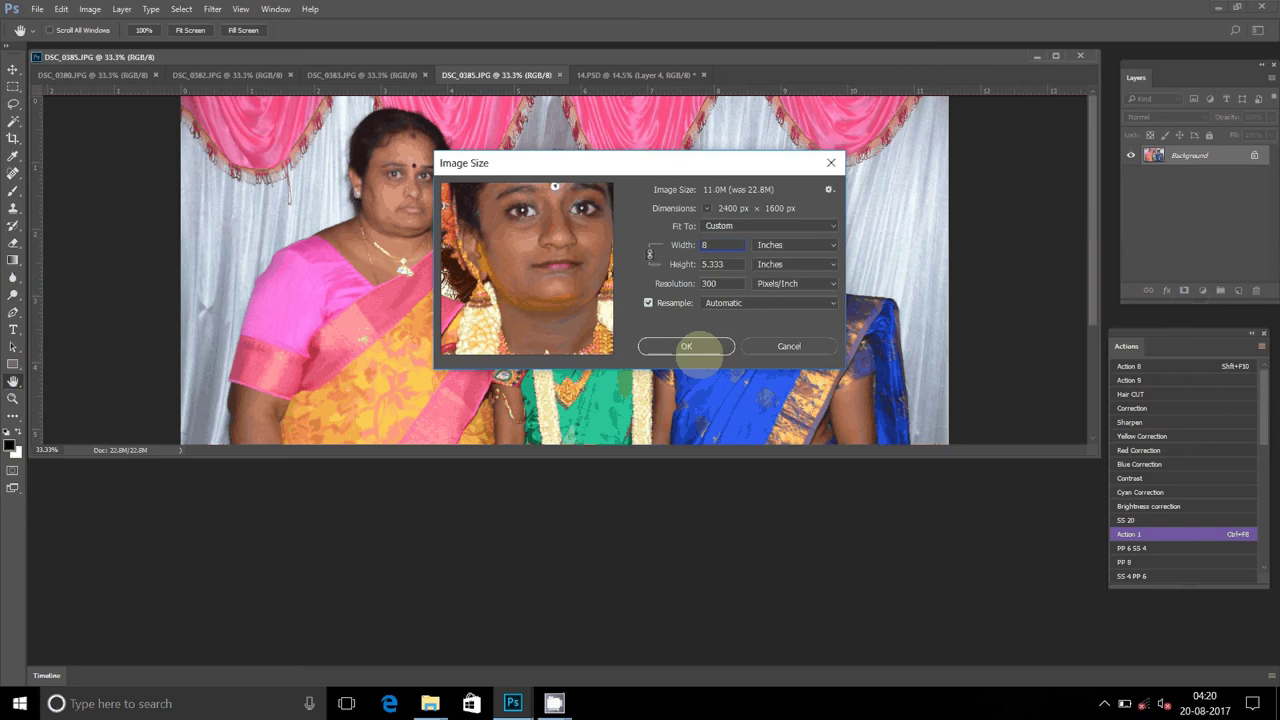
{"action": "left_click", "coordinate": [686, 346]}
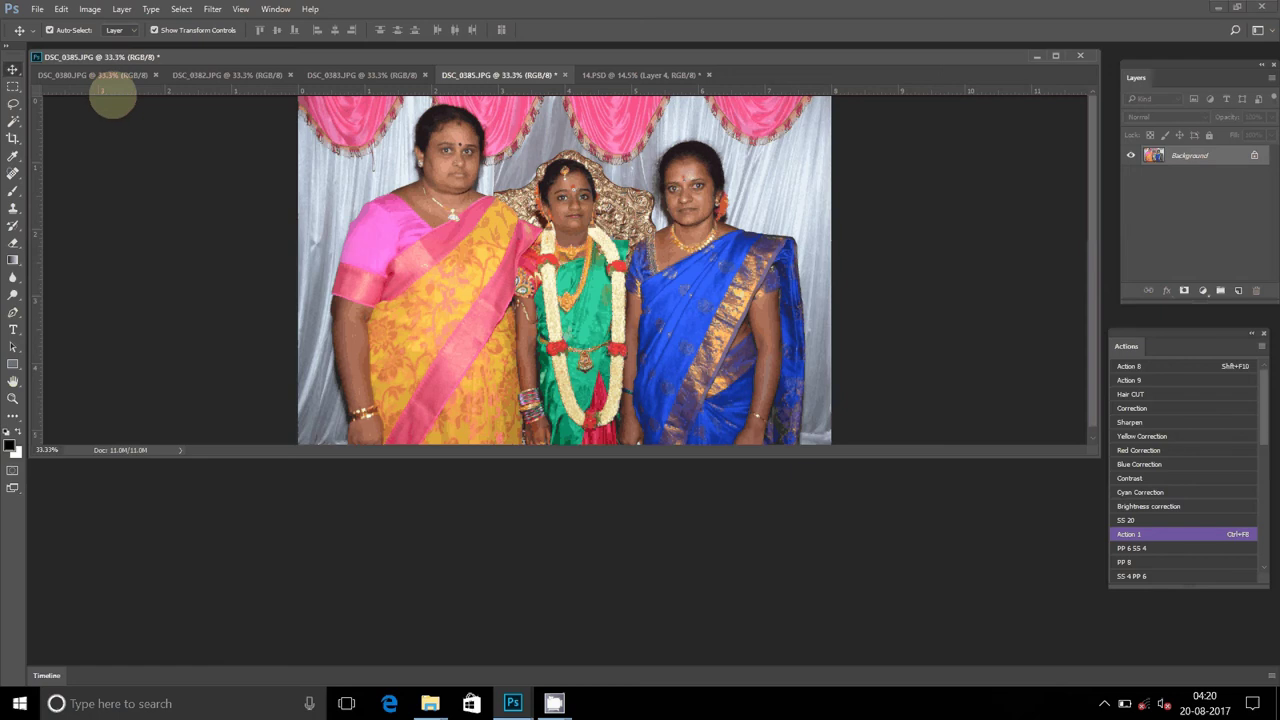
{"action": "left_click", "coordinate": [61, 9]}
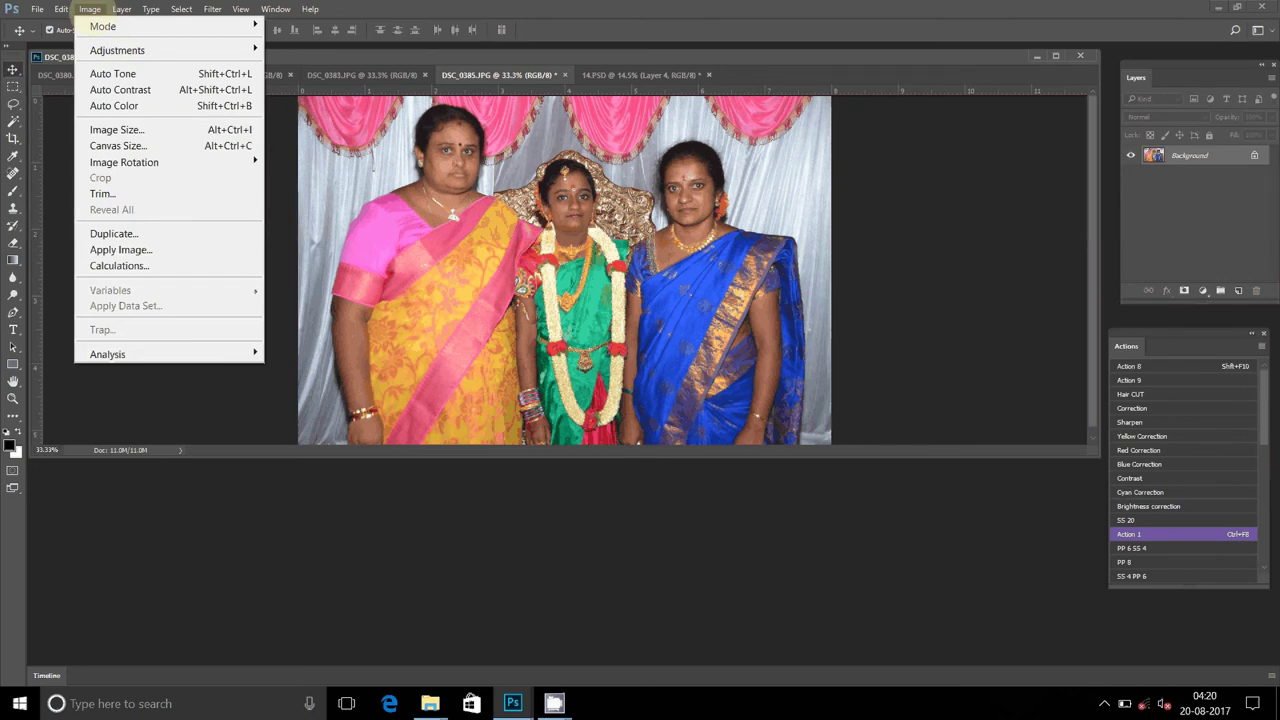
Confirm DSC_0385's 8 x 5.333 inch image size
{"action": "left_click", "coordinate": [168, 9]}
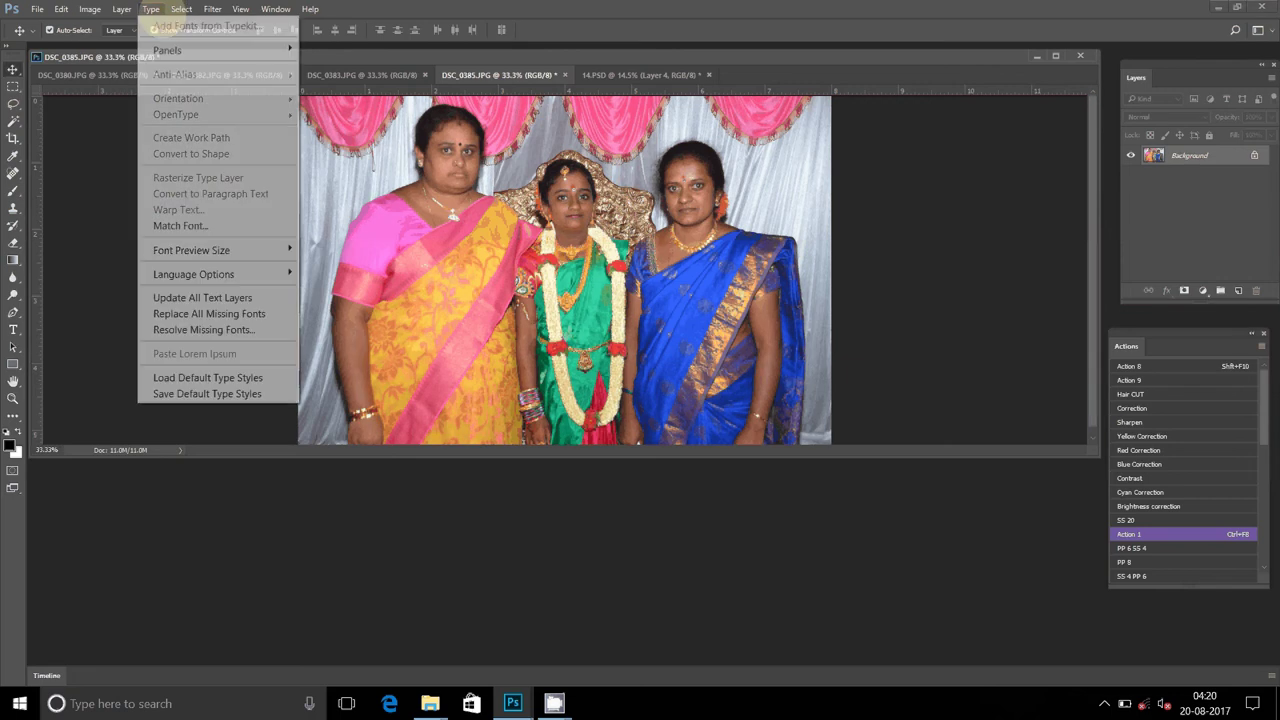
{"action": "left_click", "coordinate": [88, 9]}
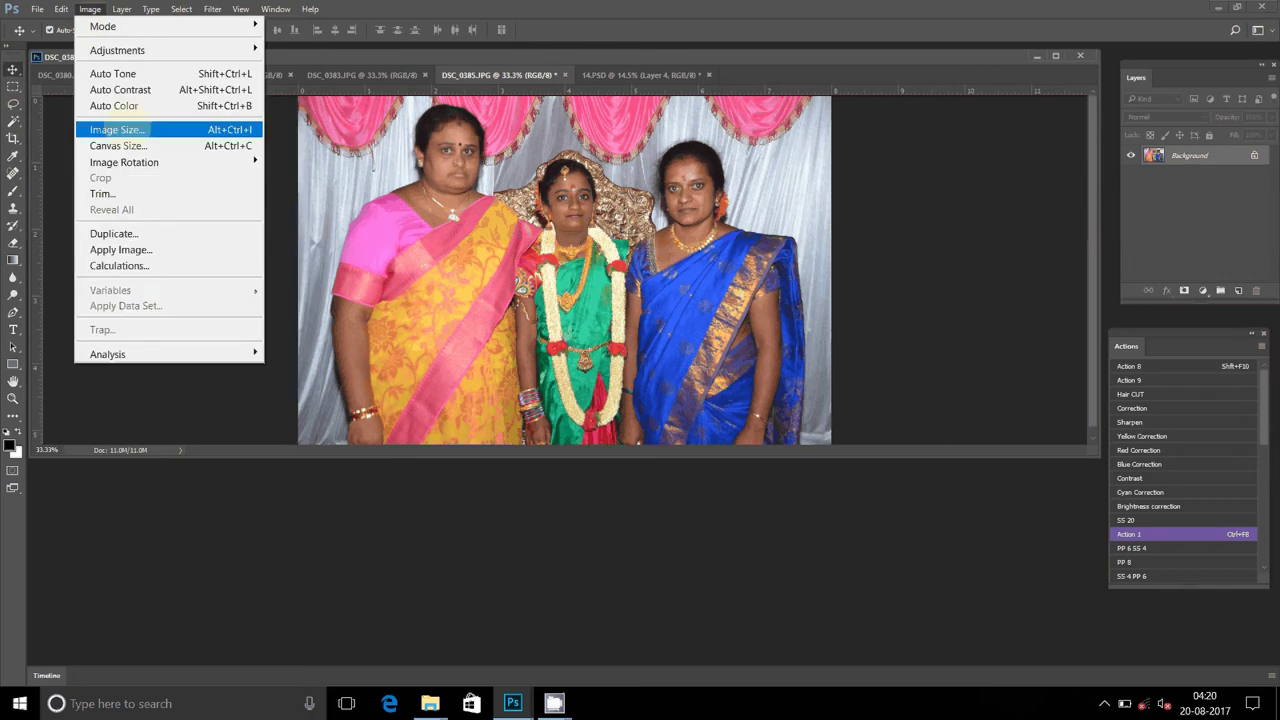
{"action": "left_click", "coordinate": [128, 130]}
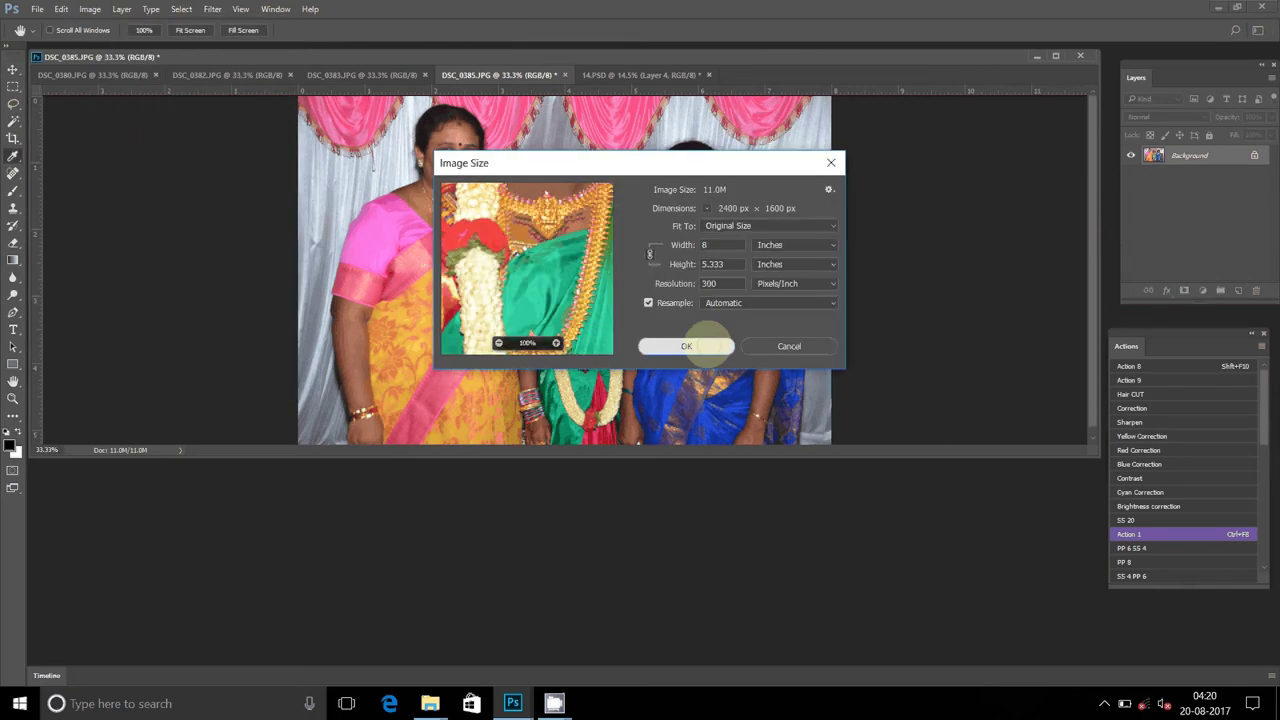
{"action": "left_click", "coordinate": [686, 346]}
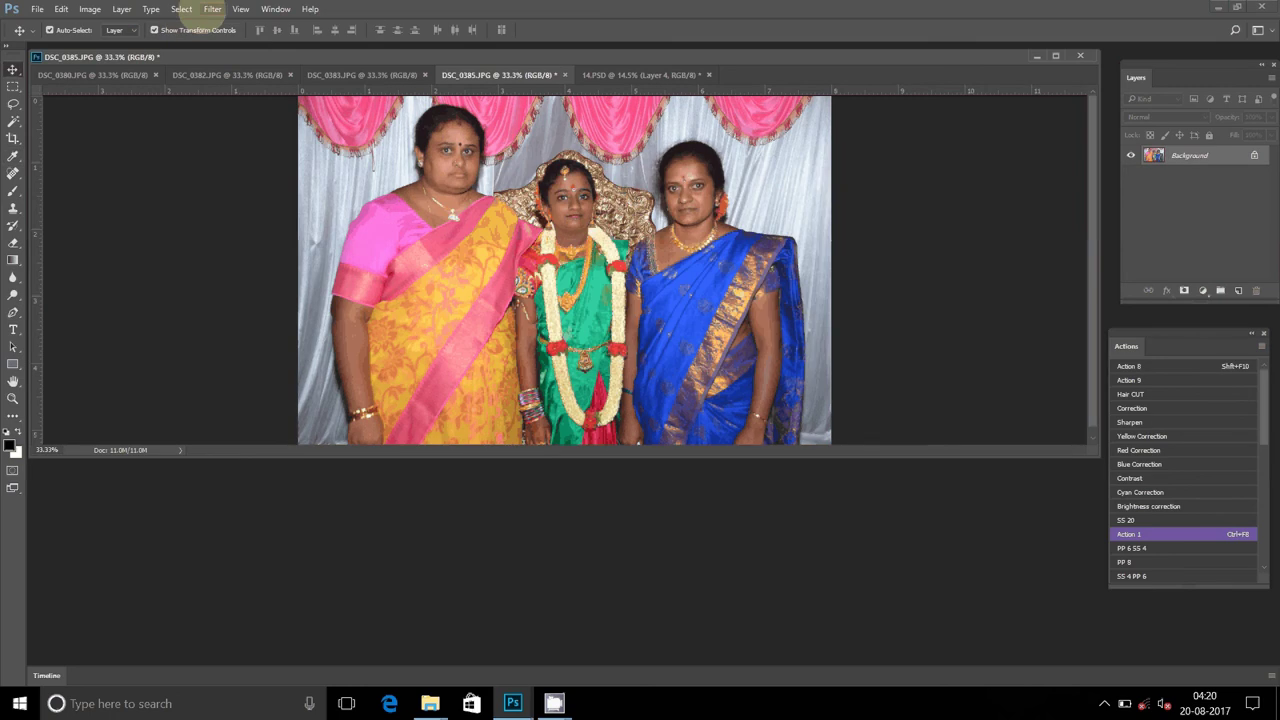
Cut the whole DSC_0385 photo to the clipboard and close it without saving
{"action": "left_click", "coordinate": [178, 9]}
{"action": "left_click", "coordinate": [188, 25]}
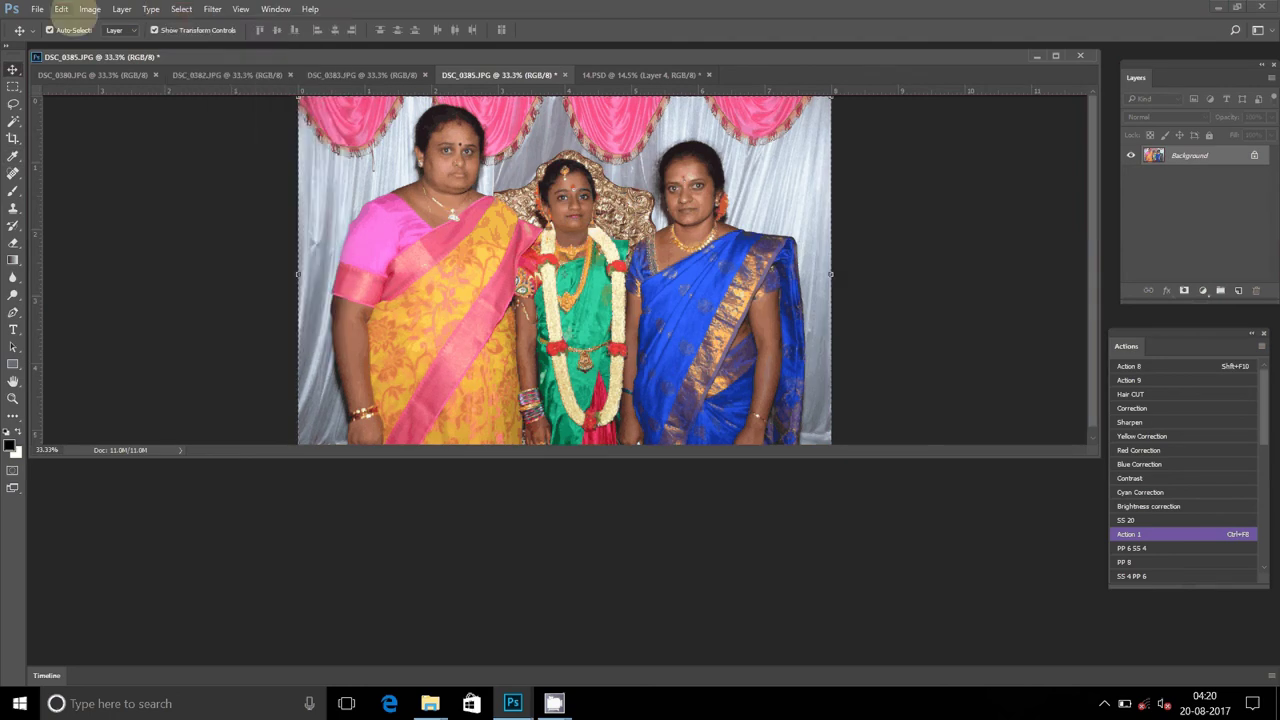
{"action": "left_click", "coordinate": [61, 9]}
{"action": "left_click", "coordinate": [72, 105]}
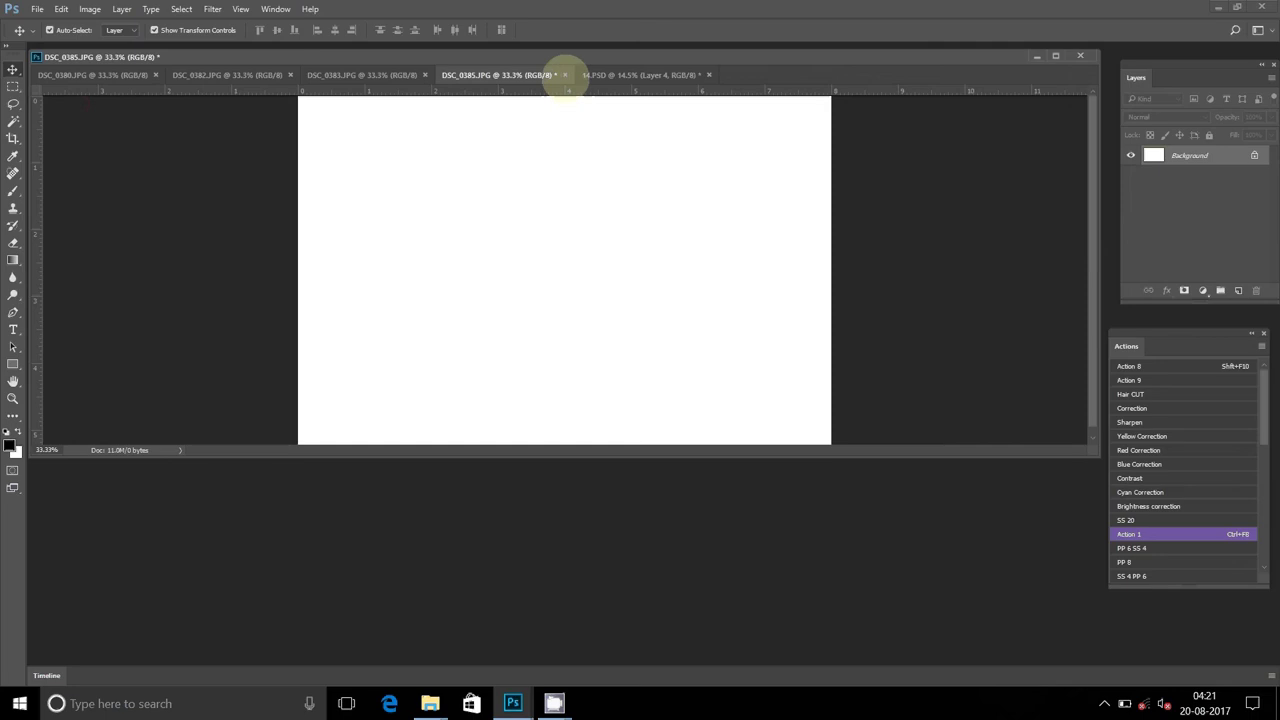
{"action": "left_click", "coordinate": [564, 75]}
{"action": "left_click", "coordinate": [642, 267]}
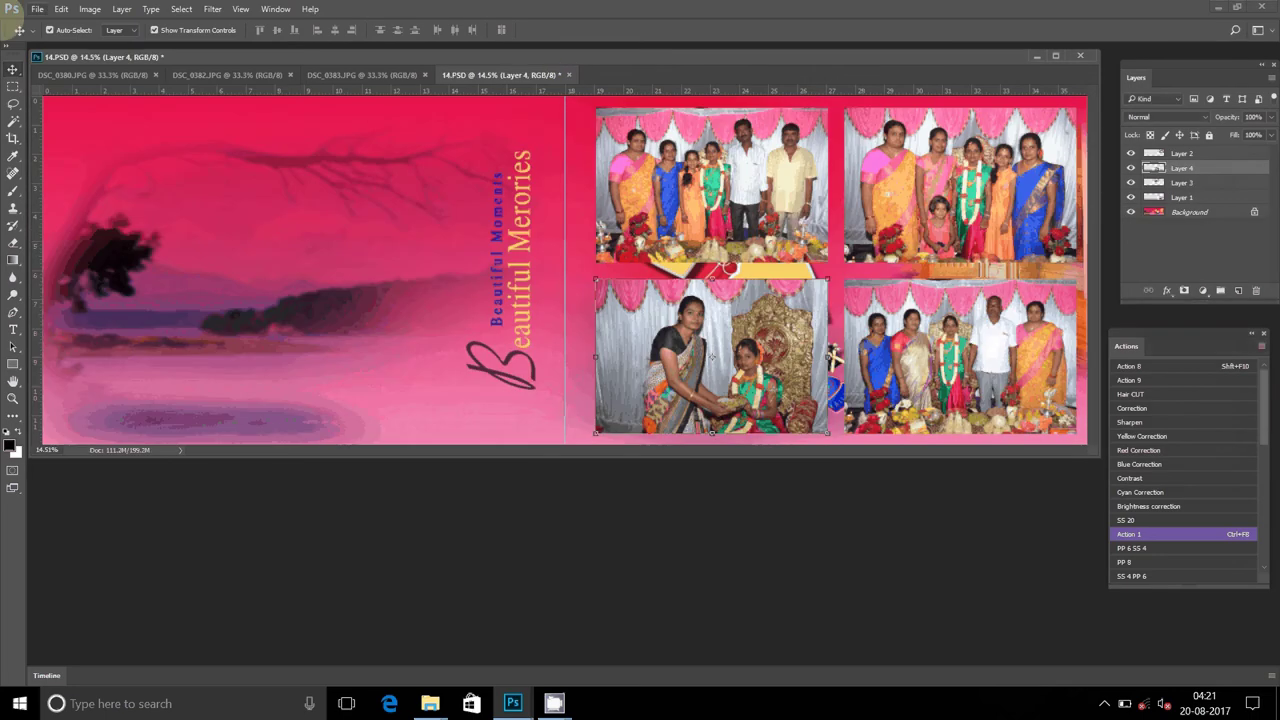
Paste the photo into 14.PSD as Layer 5 at the top of the left page
{"action": "left_click", "coordinate": [61, 9]}
{"action": "left_click", "coordinate": [77, 153]}
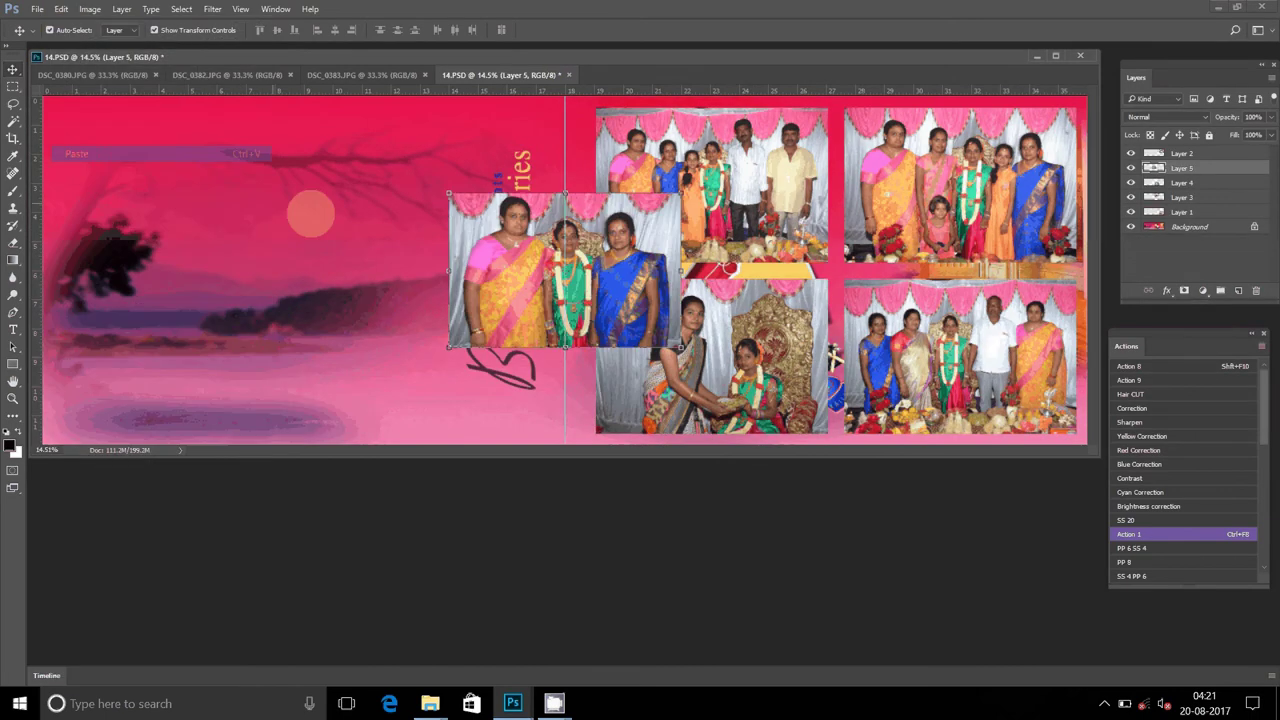
{"action": "left_click_drag", "start_coordinate": [559, 214], "coordinate": [416, 130]}
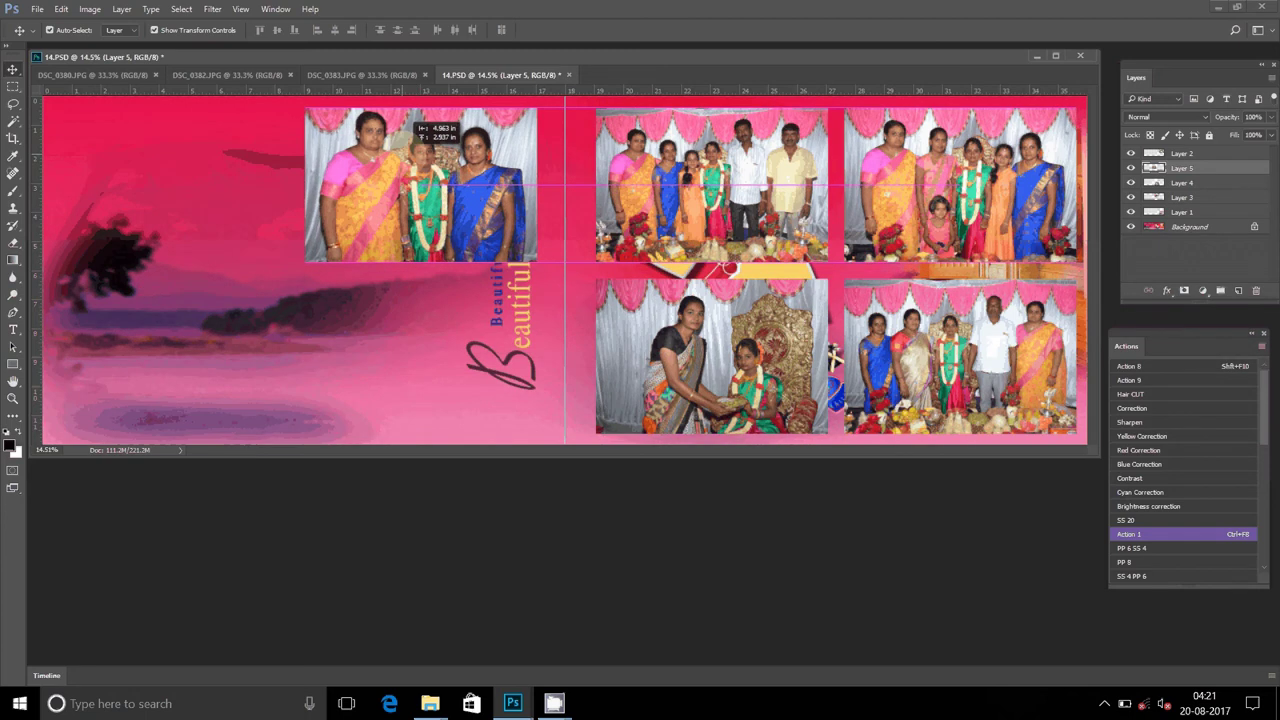
{"action": "left_click", "coordinate": [360, 75]}
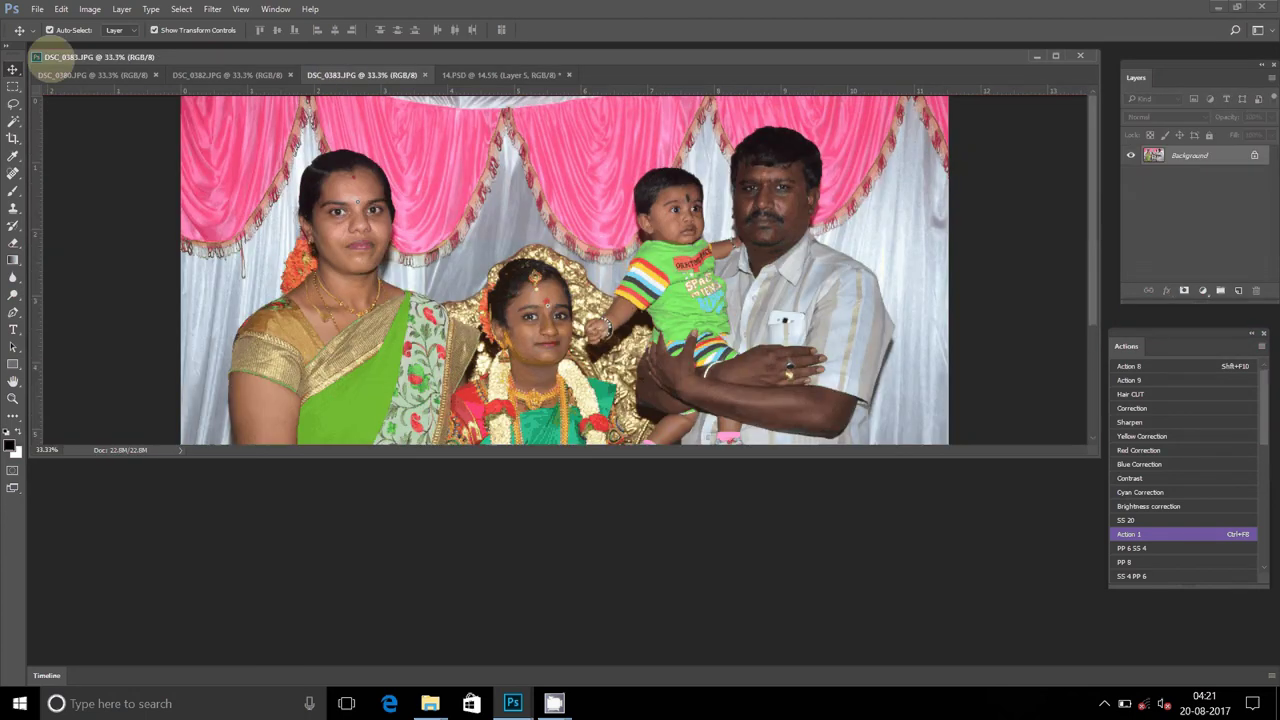
Brighten DSC_0383 with Action 1 and resize it to 8 inches wide
{"action": "key", "text": "shift+F10"}
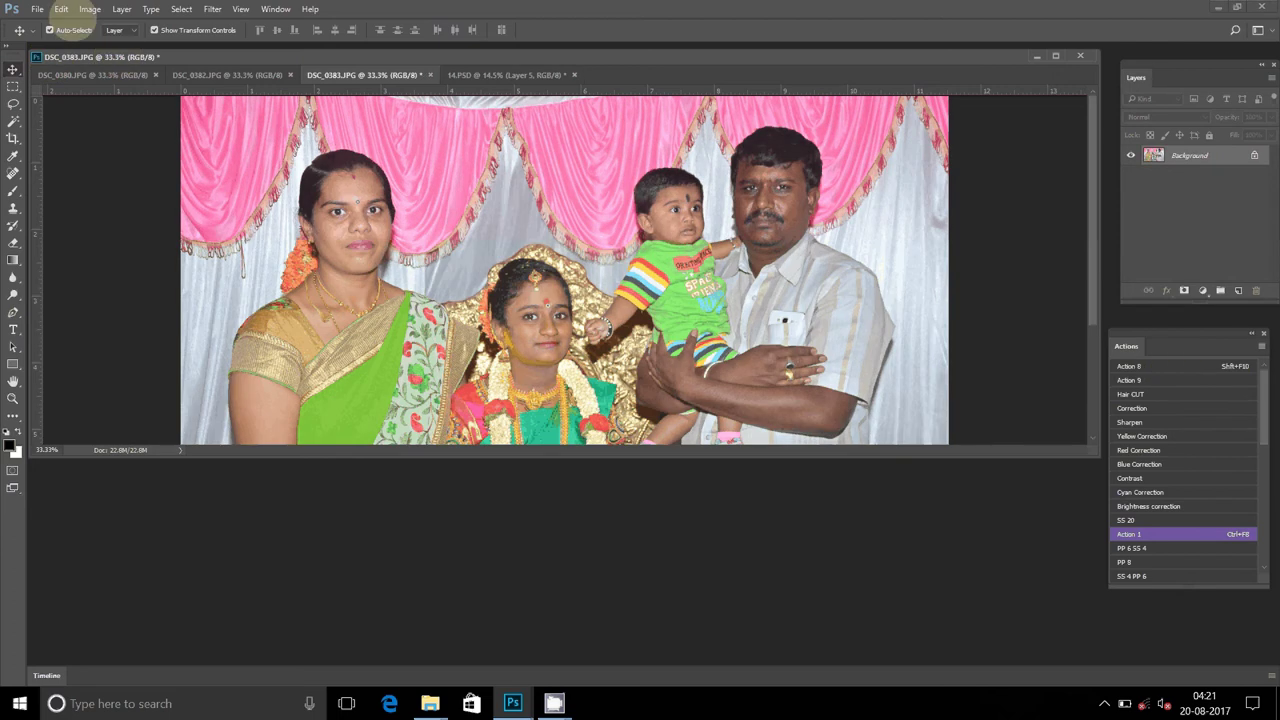
{"action": "left_click", "coordinate": [89, 9]}
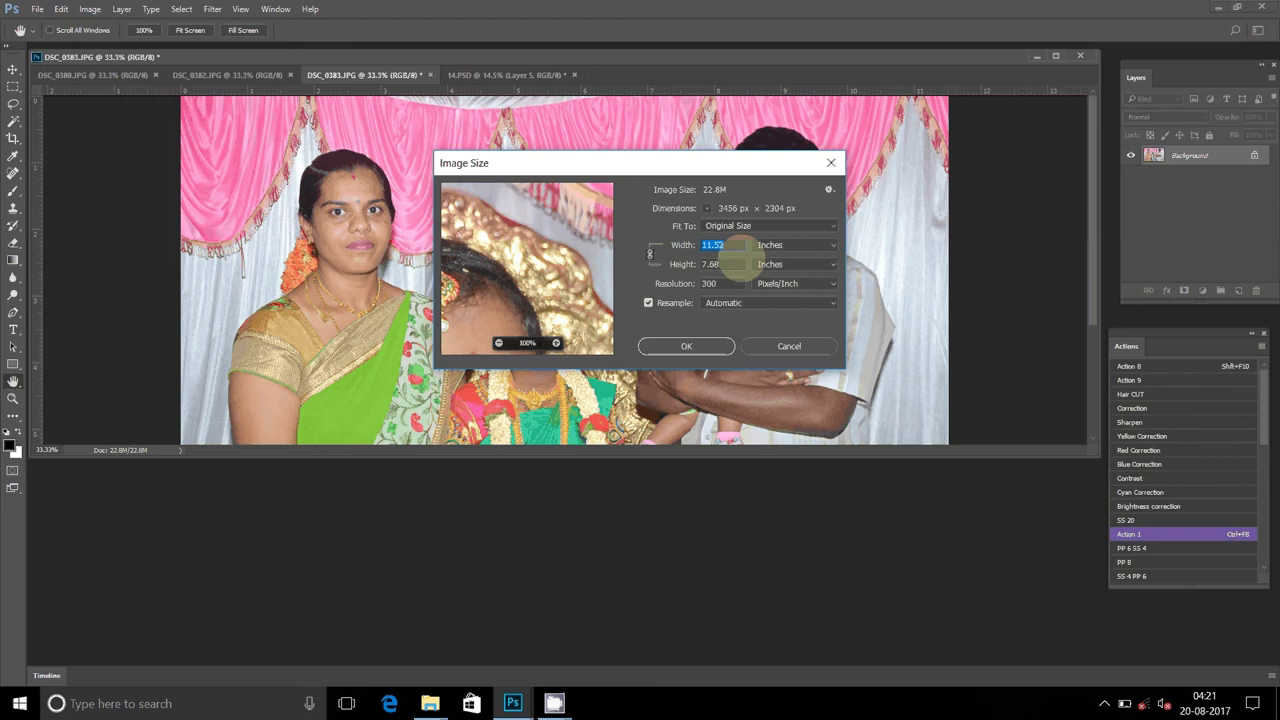
{"action": "type", "text": "8"}
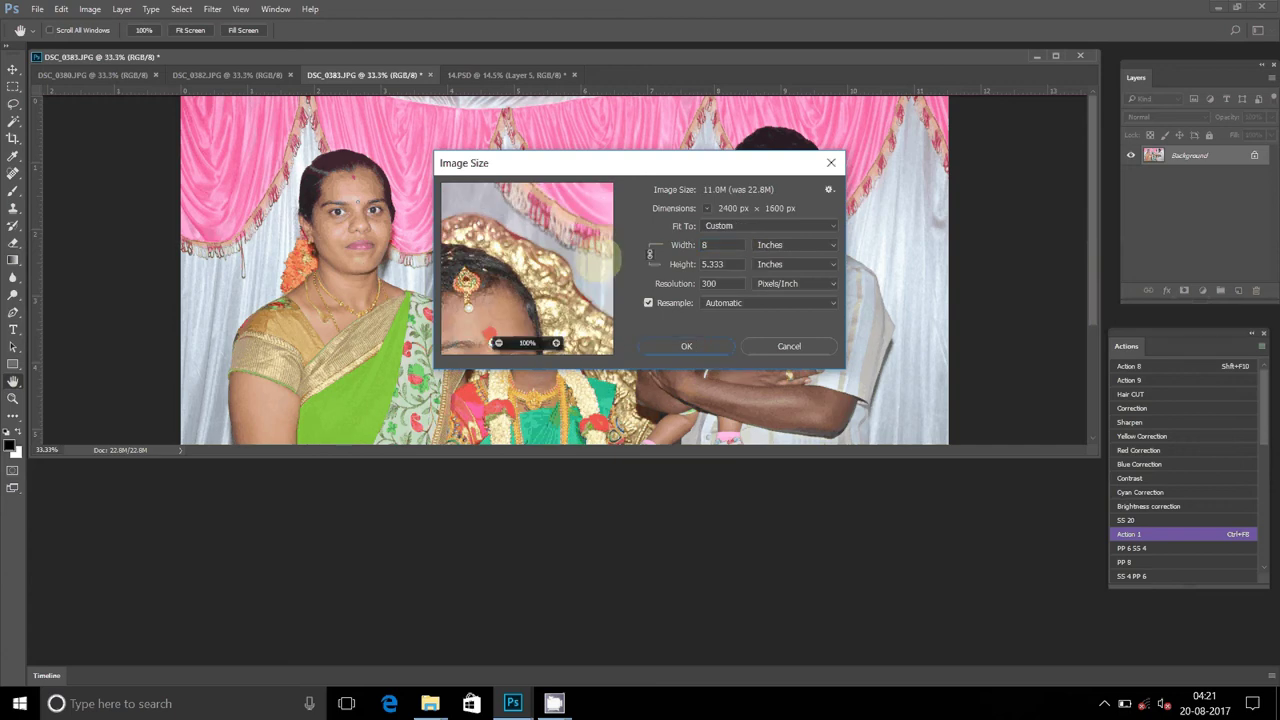
{"action": "key", "text": "Return"}
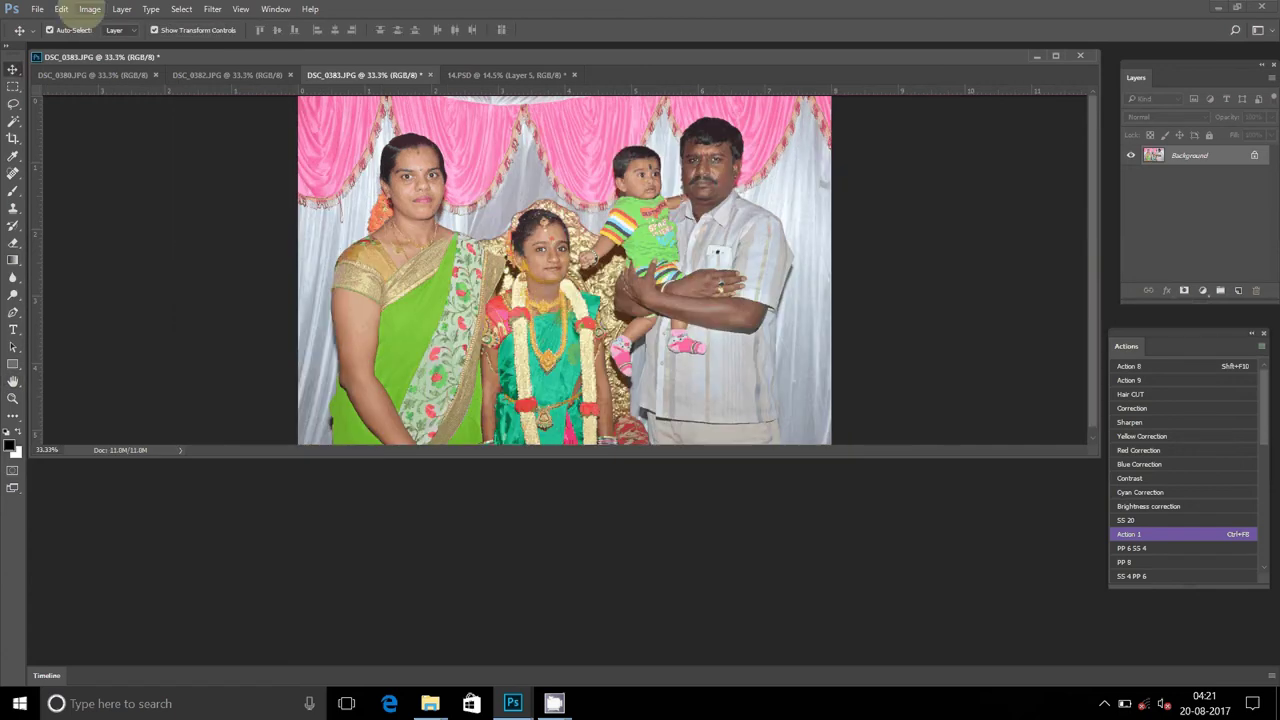
Select all of DSC_0383, cut it to the clipboard and close it without saving
{"action": "left_click", "coordinate": [62, 9]}
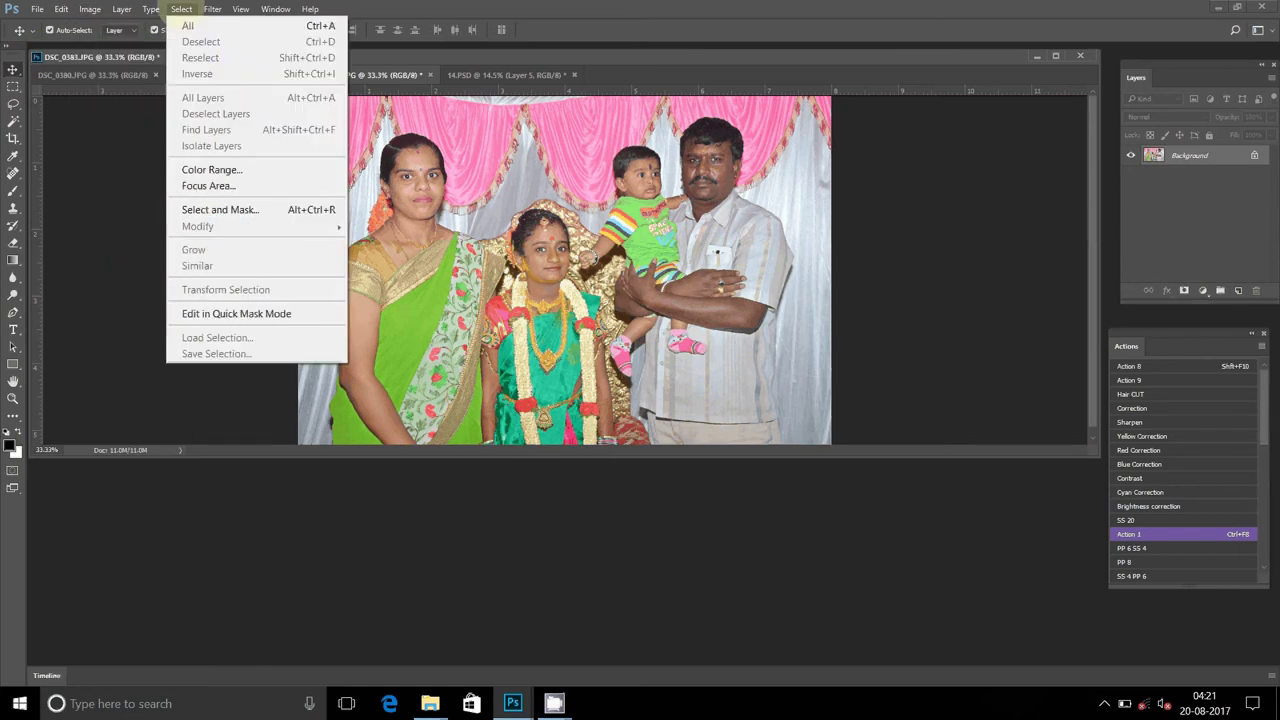
{"action": "left_click", "coordinate": [188, 25]}
{"action": "left_click", "coordinate": [61, 10]}
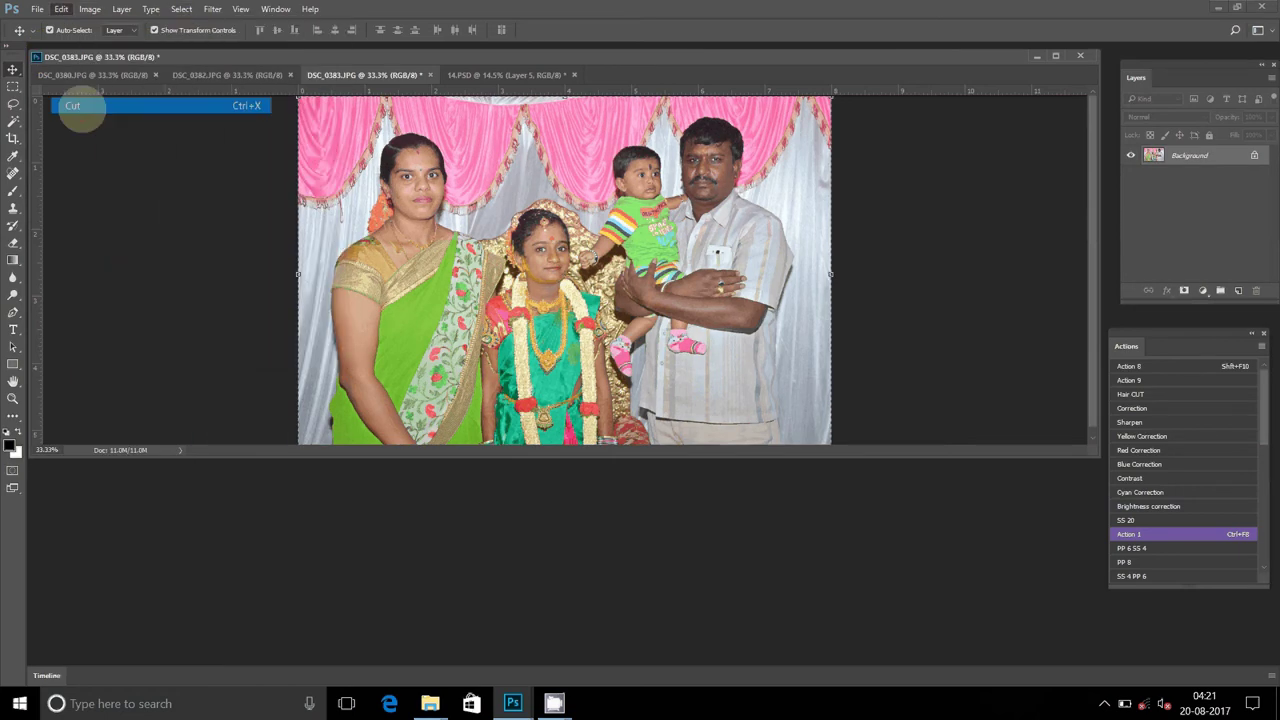
{"action": "left_click", "coordinate": [80, 106]}
{"action": "left_click", "coordinate": [430, 75]}
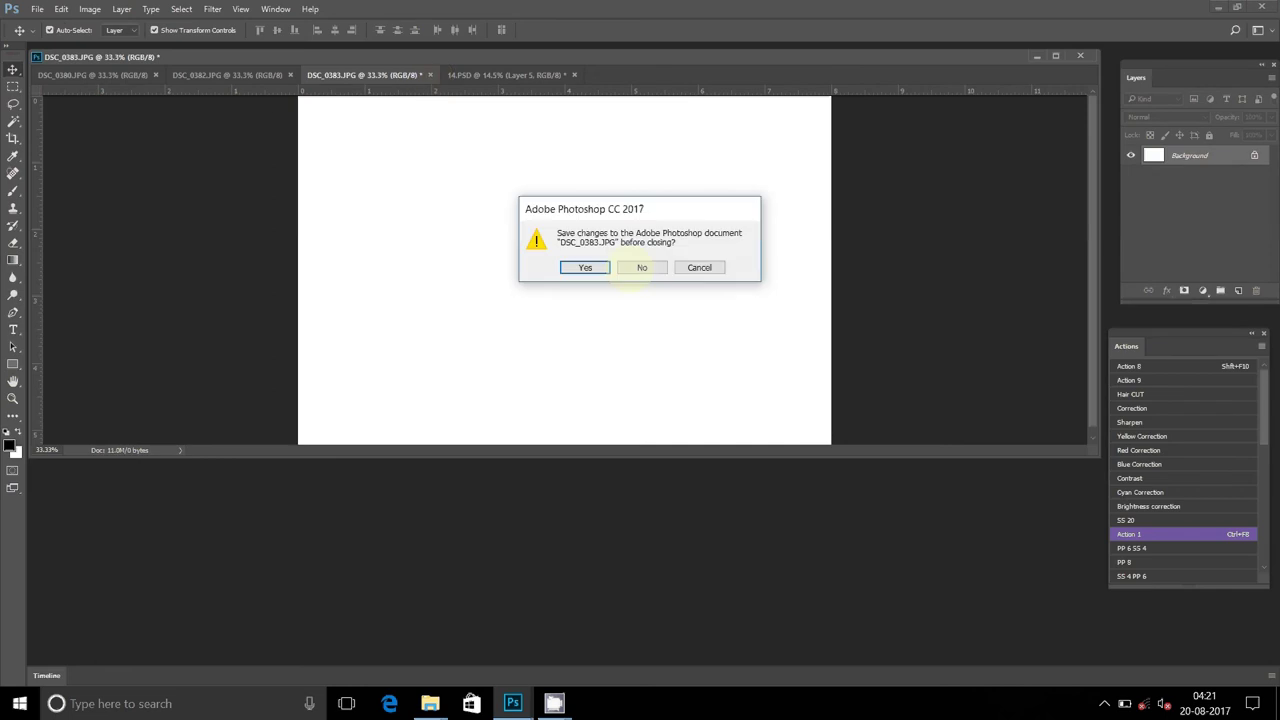
{"action": "left_click", "coordinate": [637, 266]}
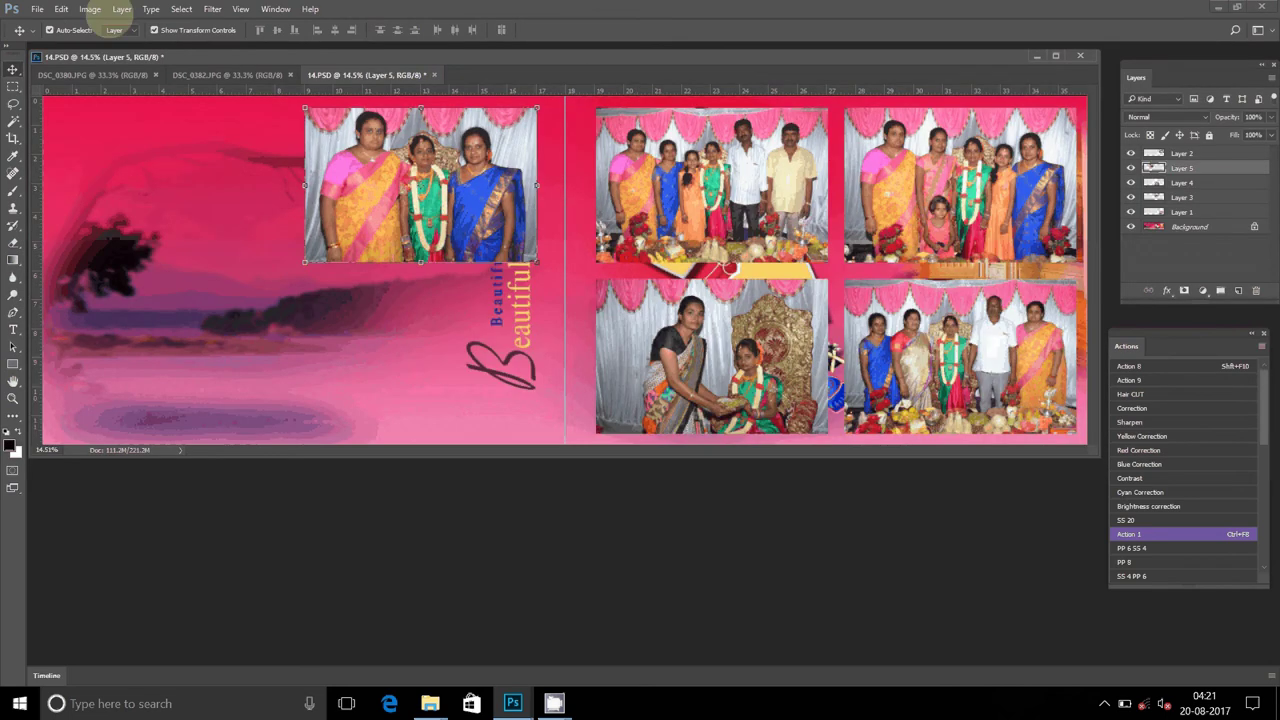
Check the album's 36 x 12 inch image size and dismiss the dialog unchanged
{"action": "left_click", "coordinate": [88, 9]}
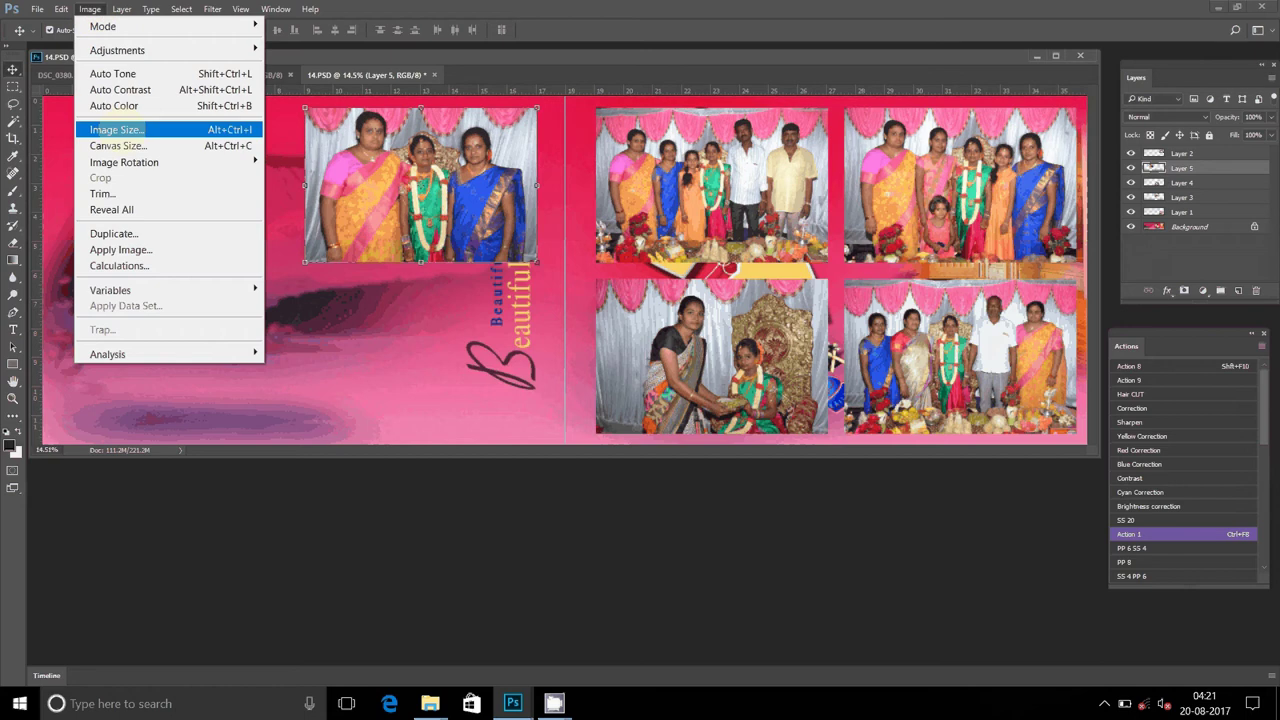
{"action": "left_click", "coordinate": [117, 130]}
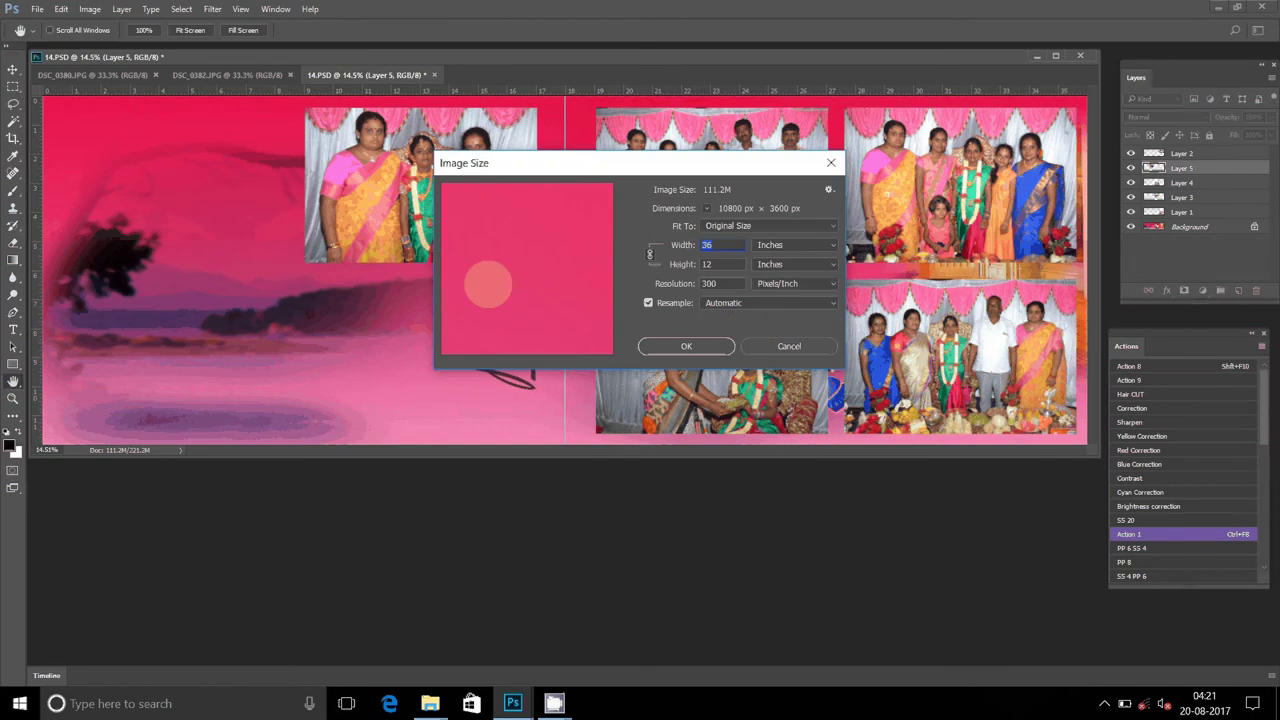
{"action": "key", "text": "Escape"}
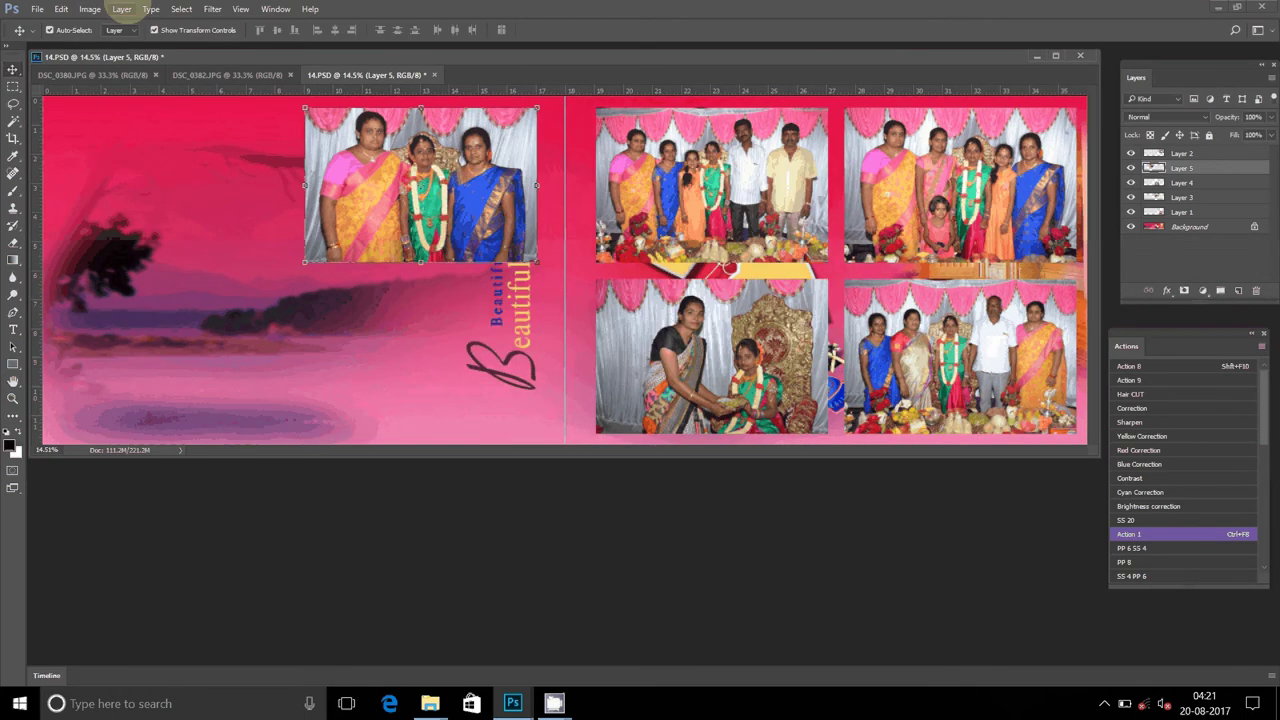
Paste DSC_0383 into 14.PSD as Layer 6 in the lower-left slot, then switch to DSC_0382
{"action": "left_click", "coordinate": [61, 9]}
{"action": "left_click", "coordinate": [76, 153]}
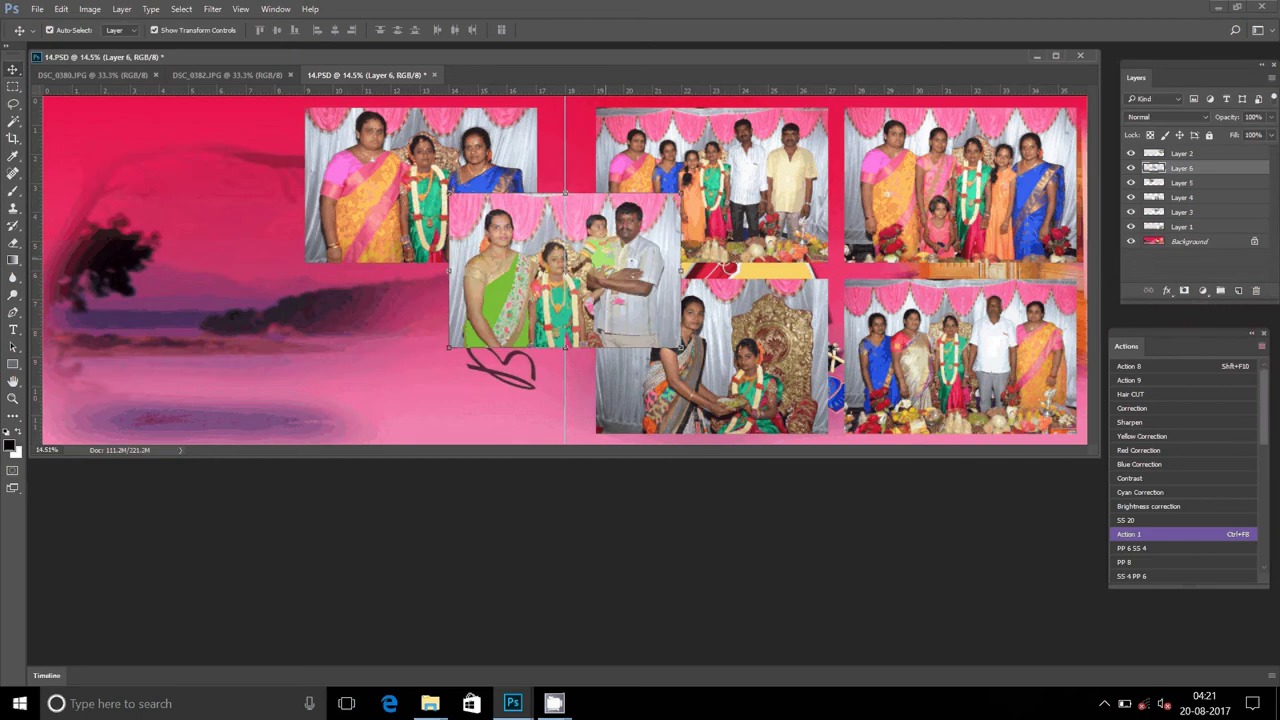
{"action": "left_click_drag", "start_coordinate": [634, 207], "coordinate": [490, 292]}
{"action": "left_click", "coordinate": [230, 75]}
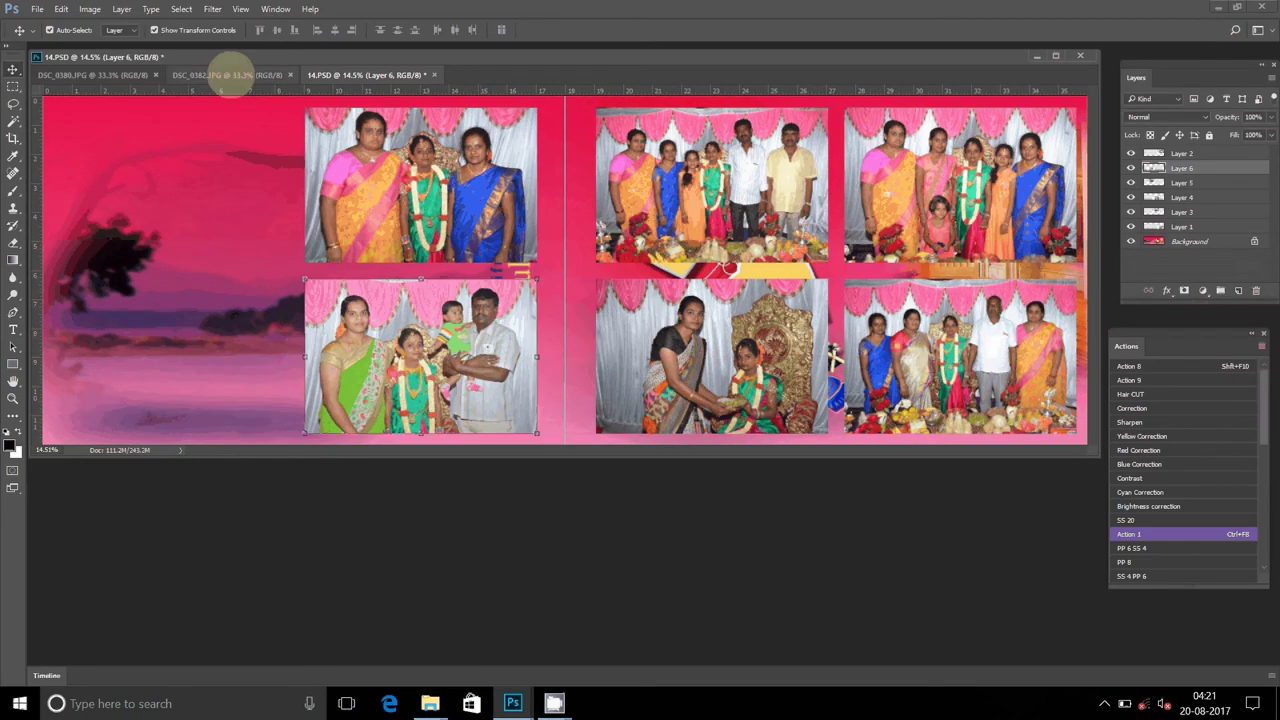
{"action": "left_click", "coordinate": [230, 75]}
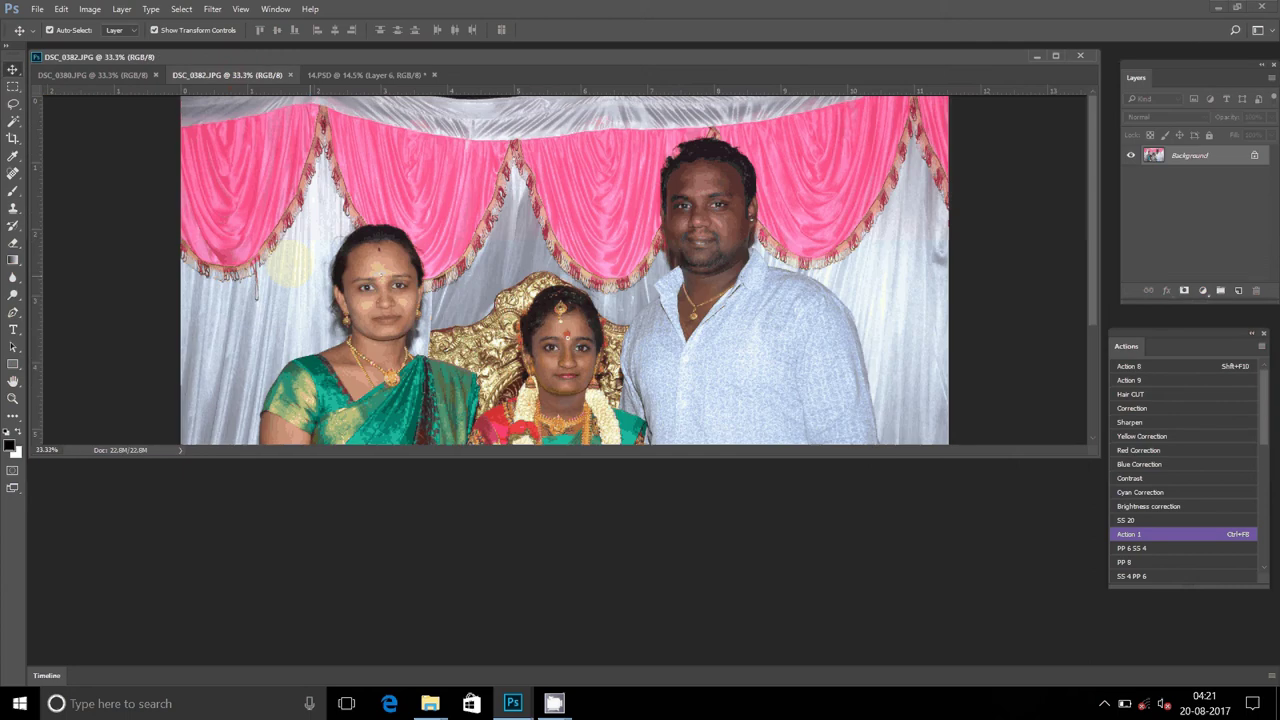
Resize the DSC_0382 photo to 8 inches wide
{"action": "left_click", "coordinate": [61, 9]}
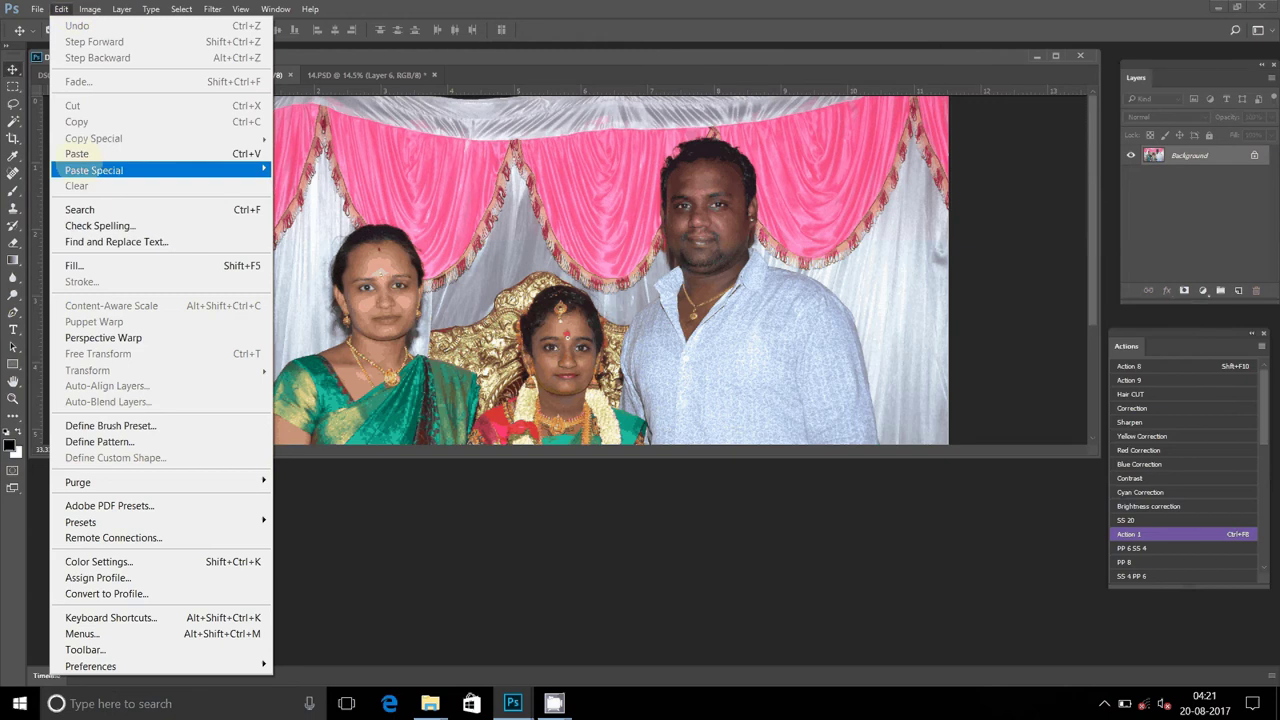
{"action": "left_click", "coordinate": [62, 9]}
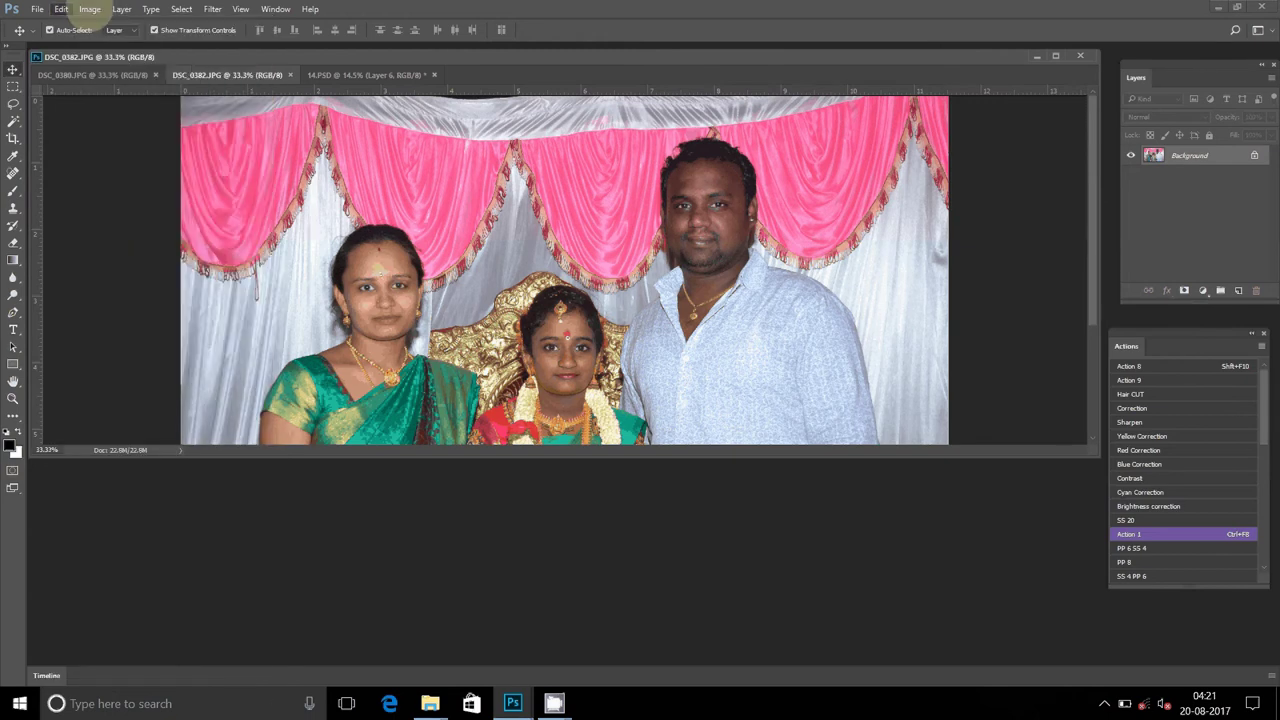
{"action": "left_click", "coordinate": [178, 9]}
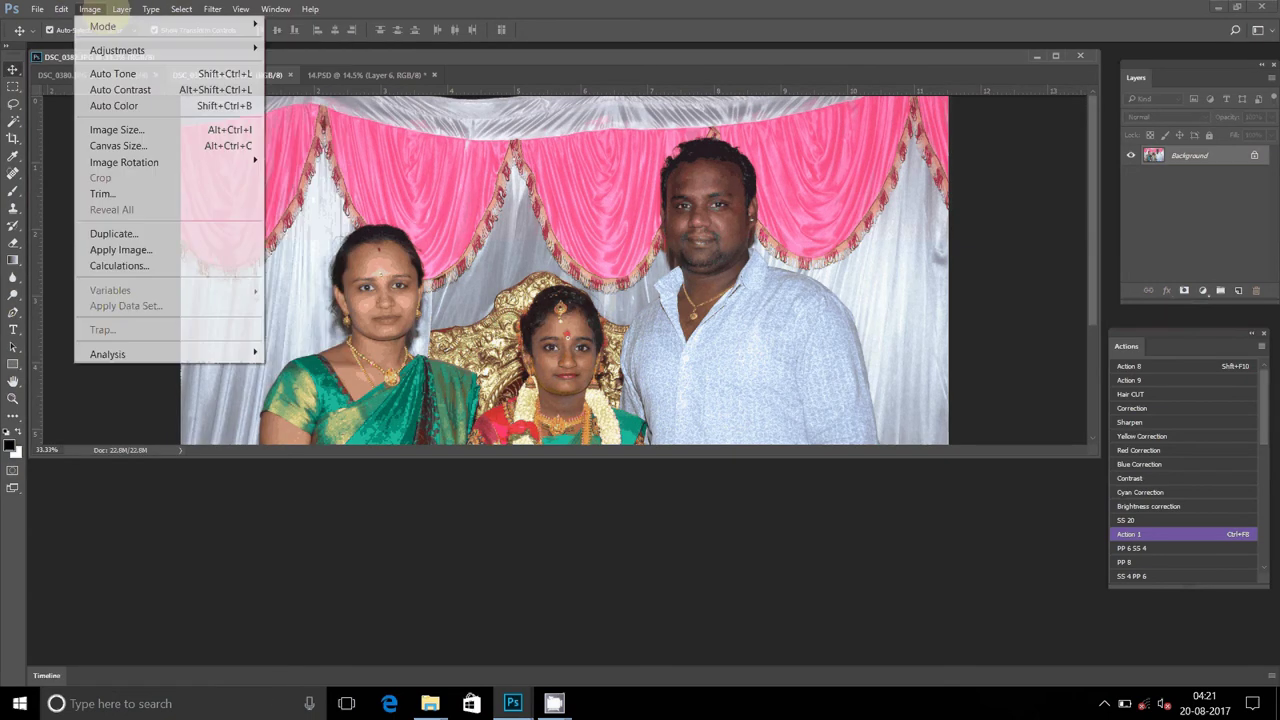
{"action": "left_click", "coordinate": [117, 129]}
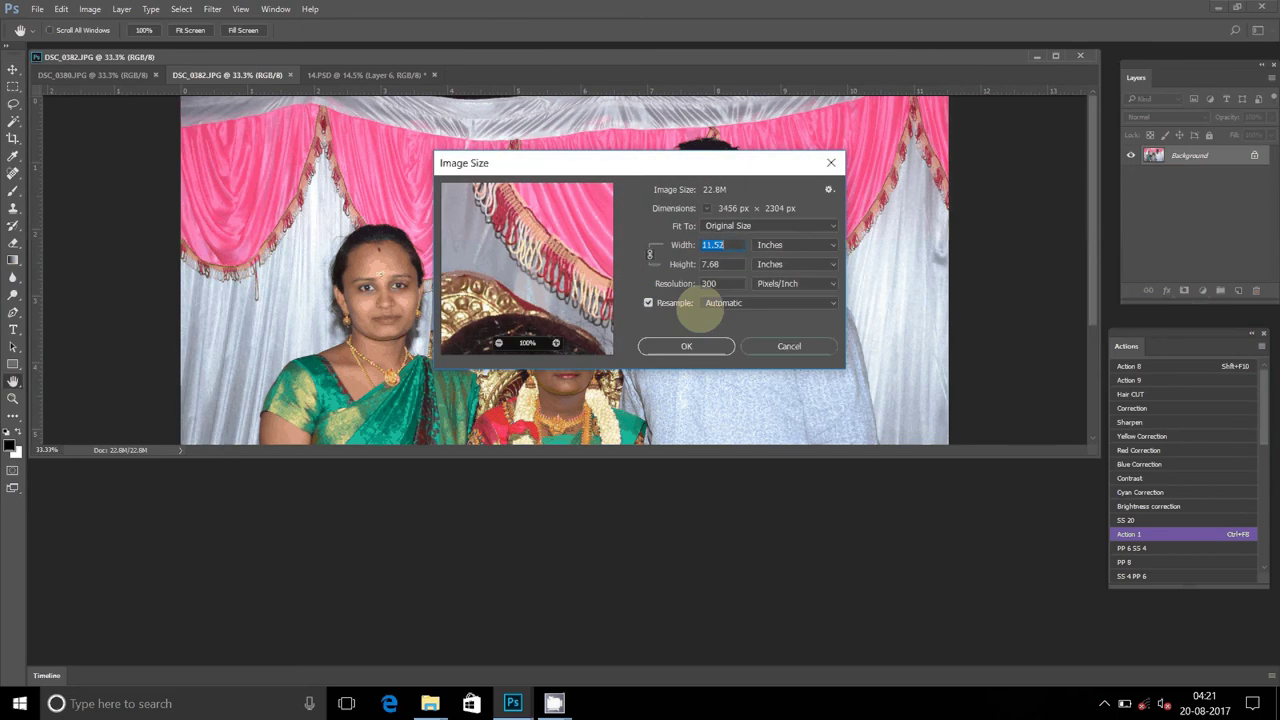
{"action": "type", "text": "8"}
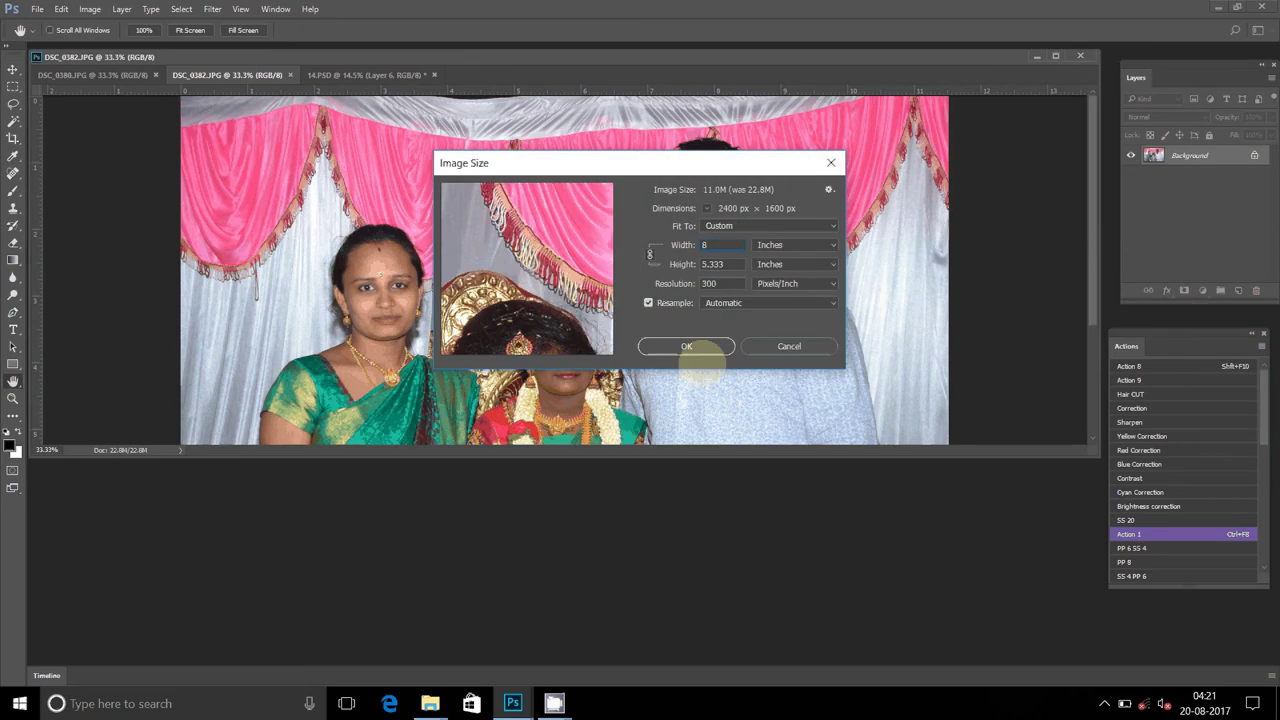
{"action": "left_click", "coordinate": [700, 350]}
{"action": "key", "text": "v"}
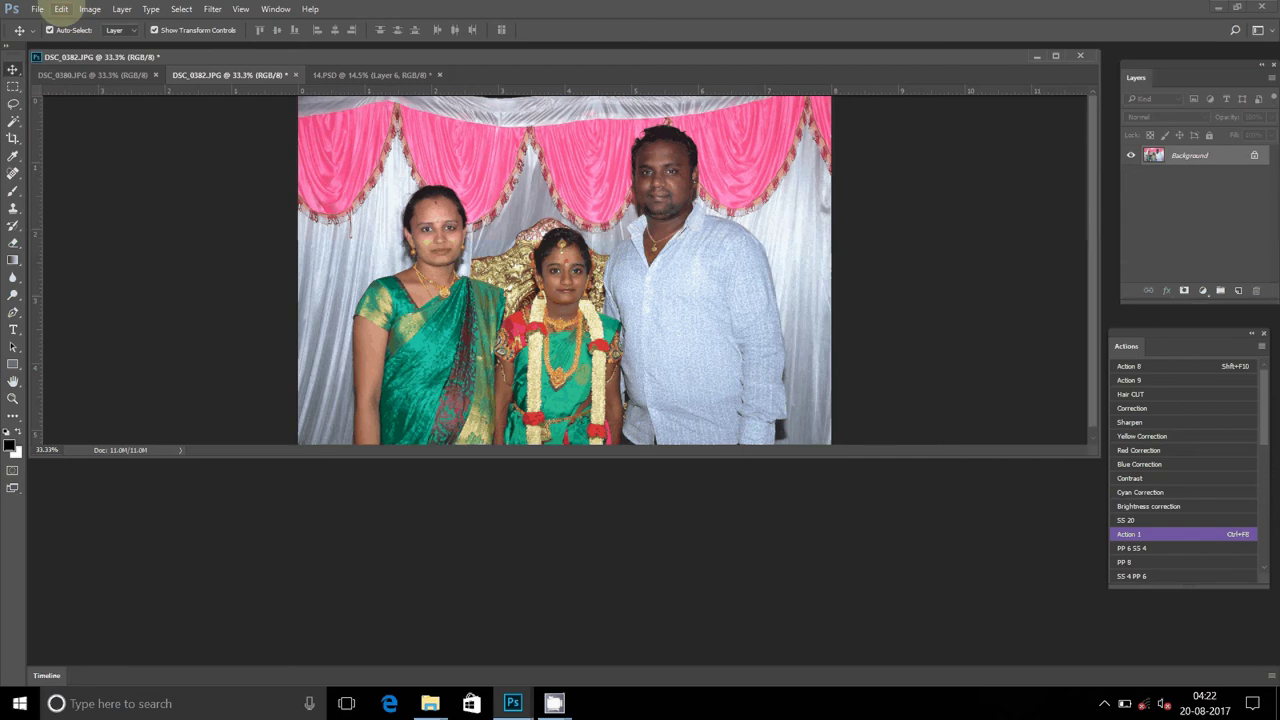
Select all of DSC_0382, cut it to the clipboard and close it without saving
{"action": "left_click", "coordinate": [181, 10]}
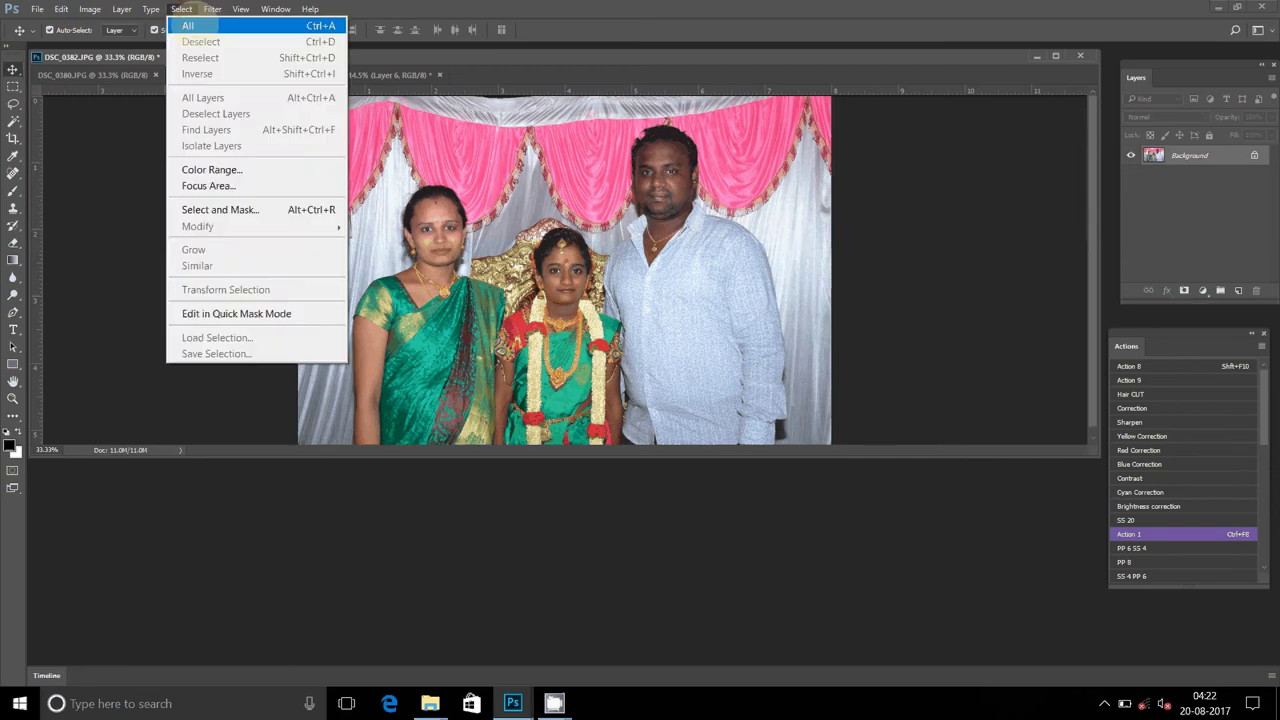
{"action": "left_click", "coordinate": [190, 25]}
{"action": "left_click", "coordinate": [61, 9]}
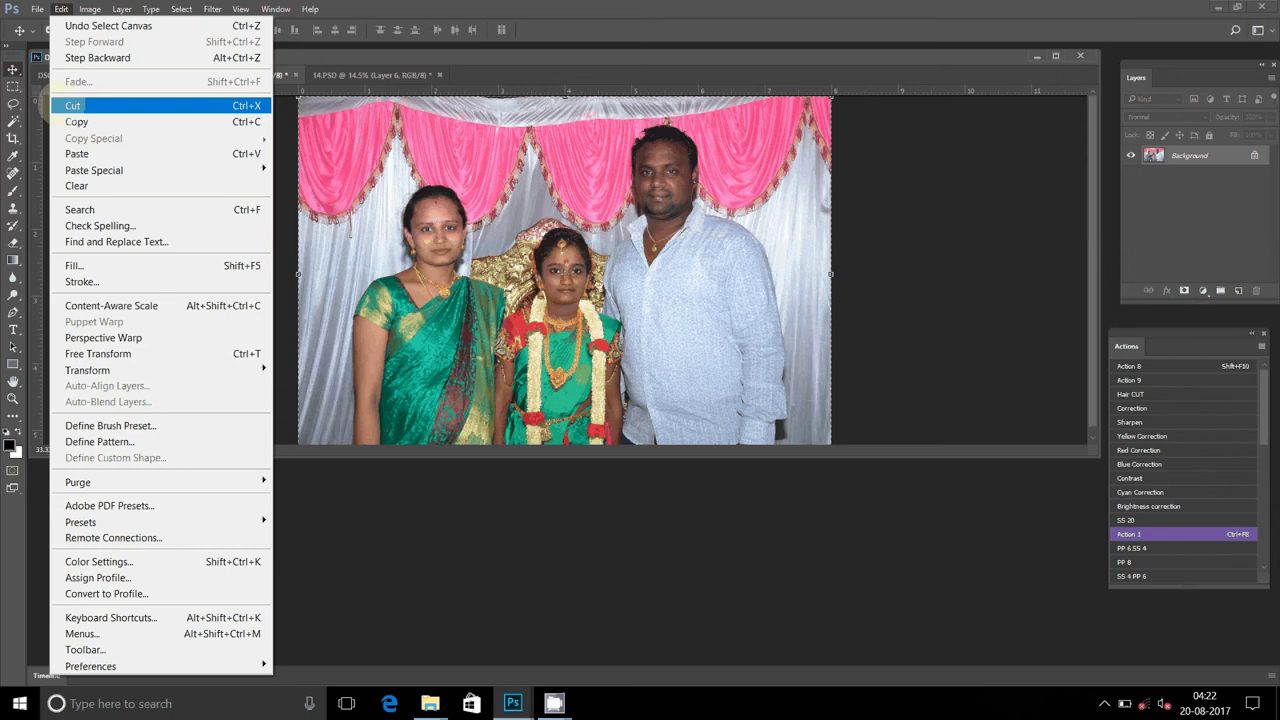
{"action": "left_click", "coordinate": [72, 105]}
{"action": "left_click", "coordinate": [295, 75]}
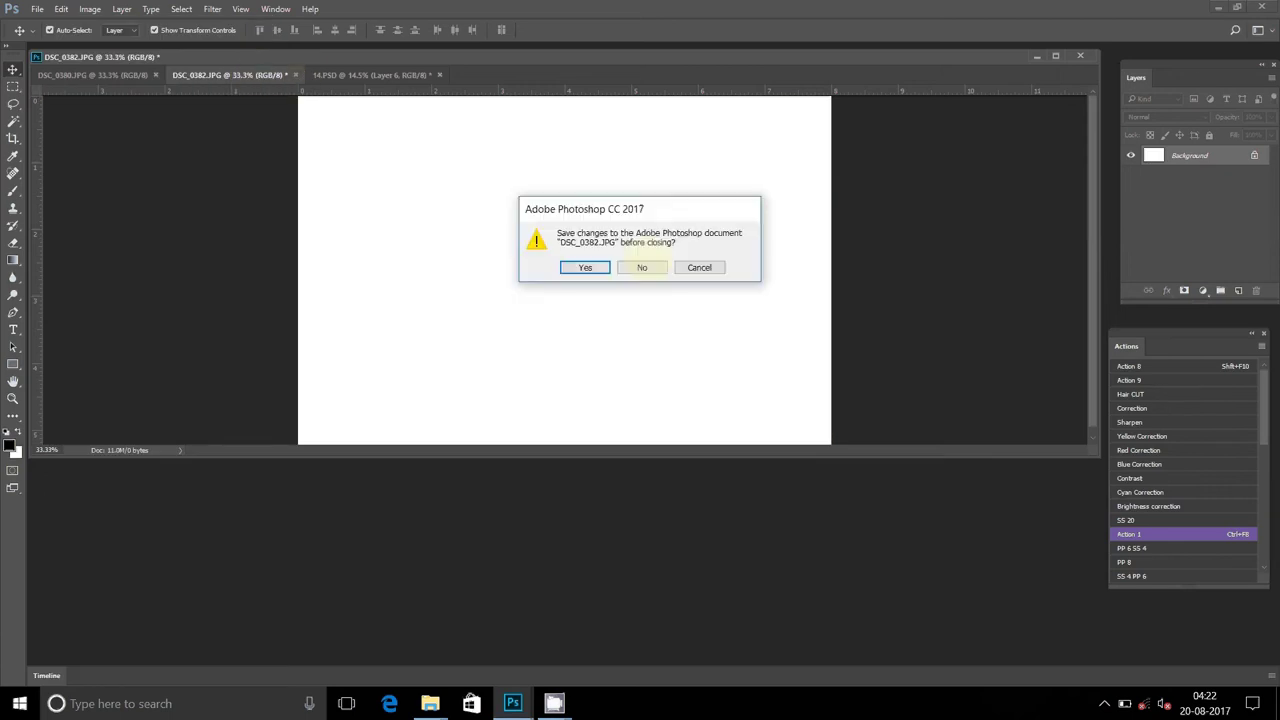
{"action": "left_click", "coordinate": [642, 267]}
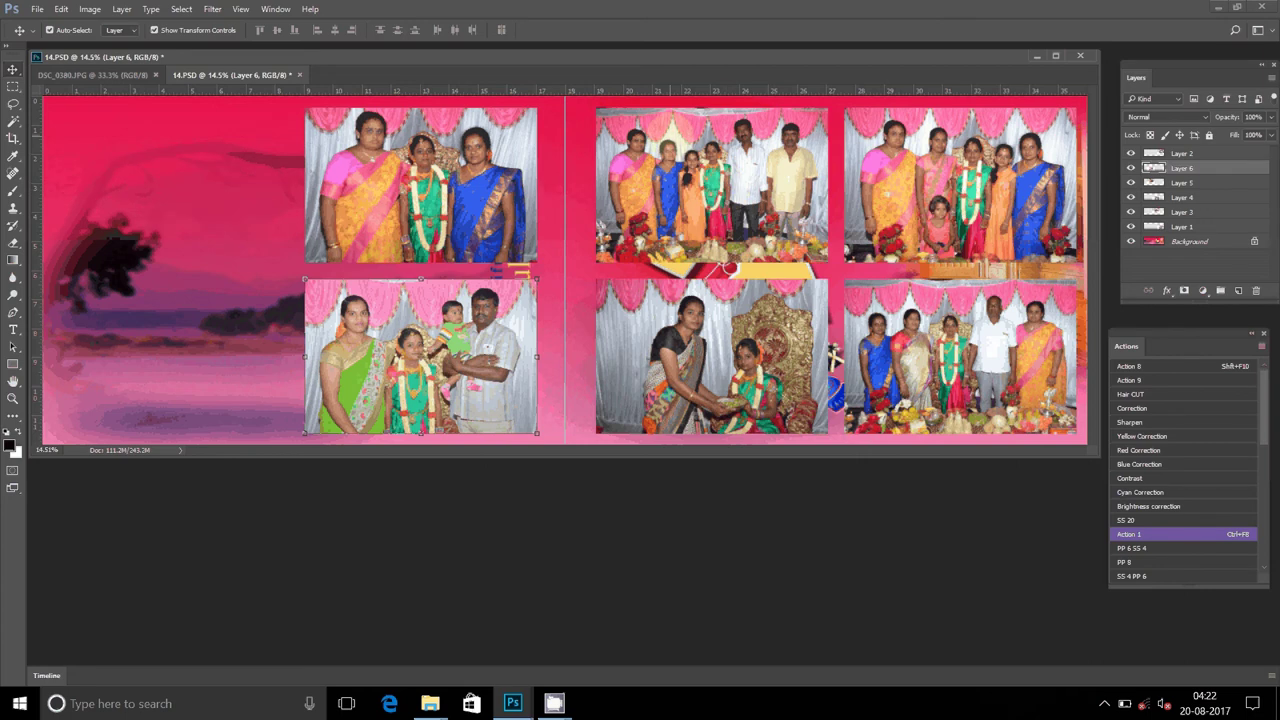
Paste DSC_0382 as Layer 7 into the top-left slot, then switch to DSC_0380
{"action": "left_click", "coordinate": [61, 9]}
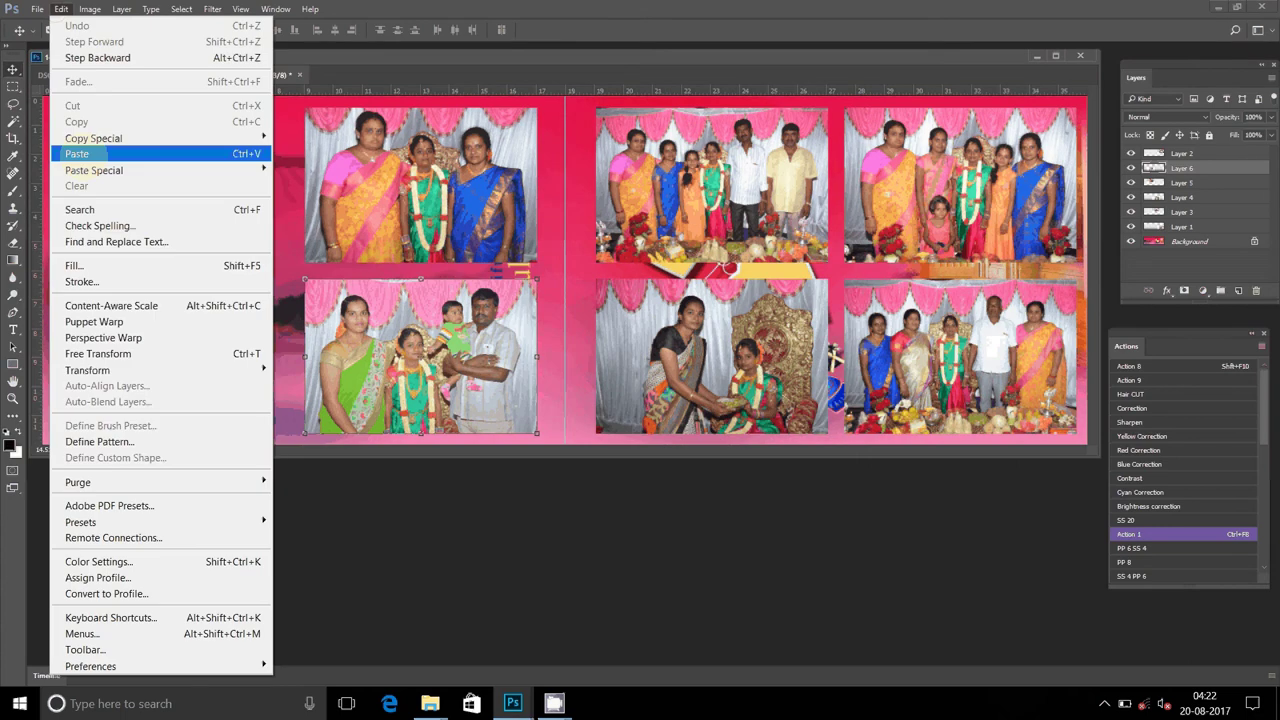
{"action": "left_click", "coordinate": [76, 153]}
{"action": "left_click_drag", "start_coordinate": [625, 224], "coordinate": [232, 138]}
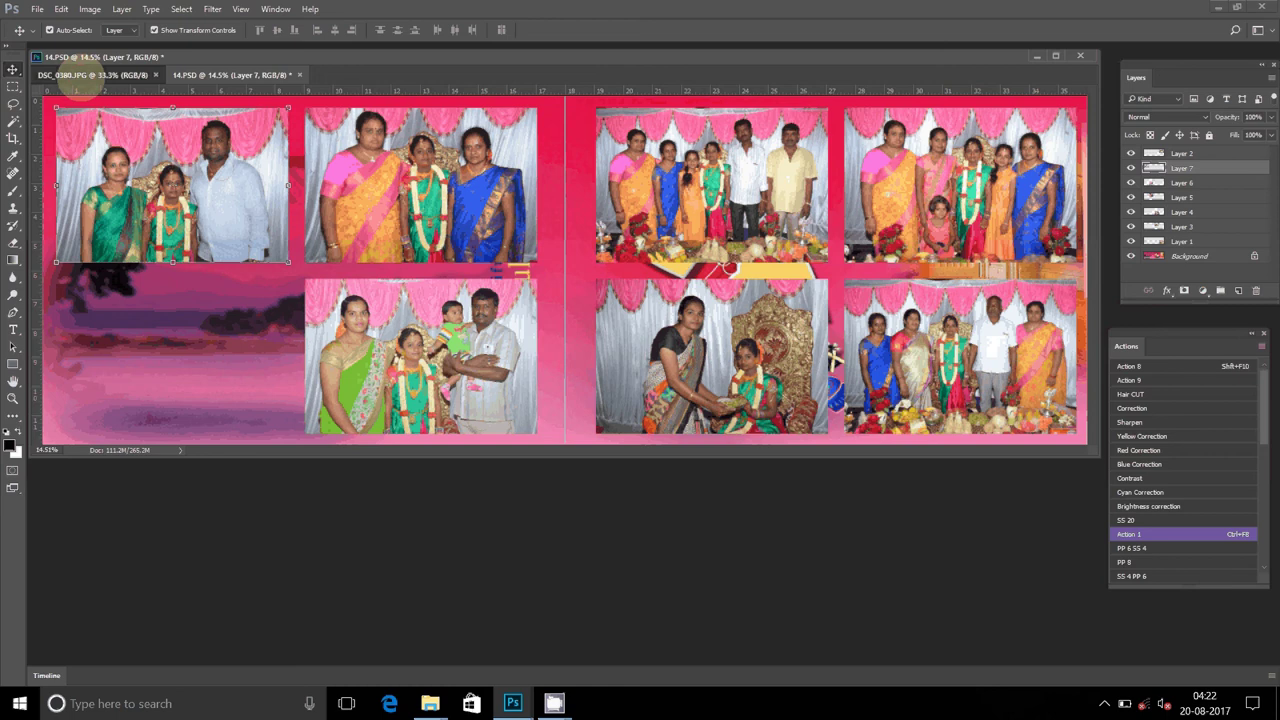
{"action": "left_click", "coordinate": [88, 77]}
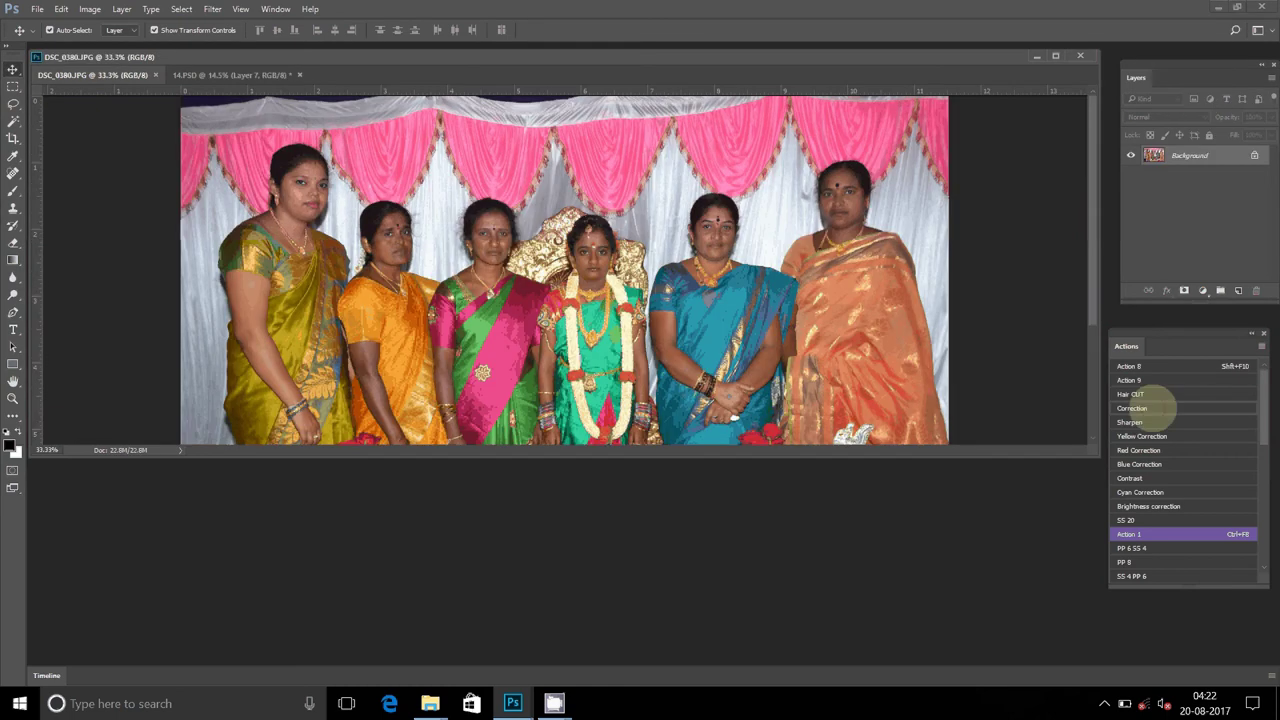
Brighten DSC_0380 with the Correction action and resize it to 8 inches (2400 × 1600 px)
{"action": "left_click", "coordinate": [1150, 407]}
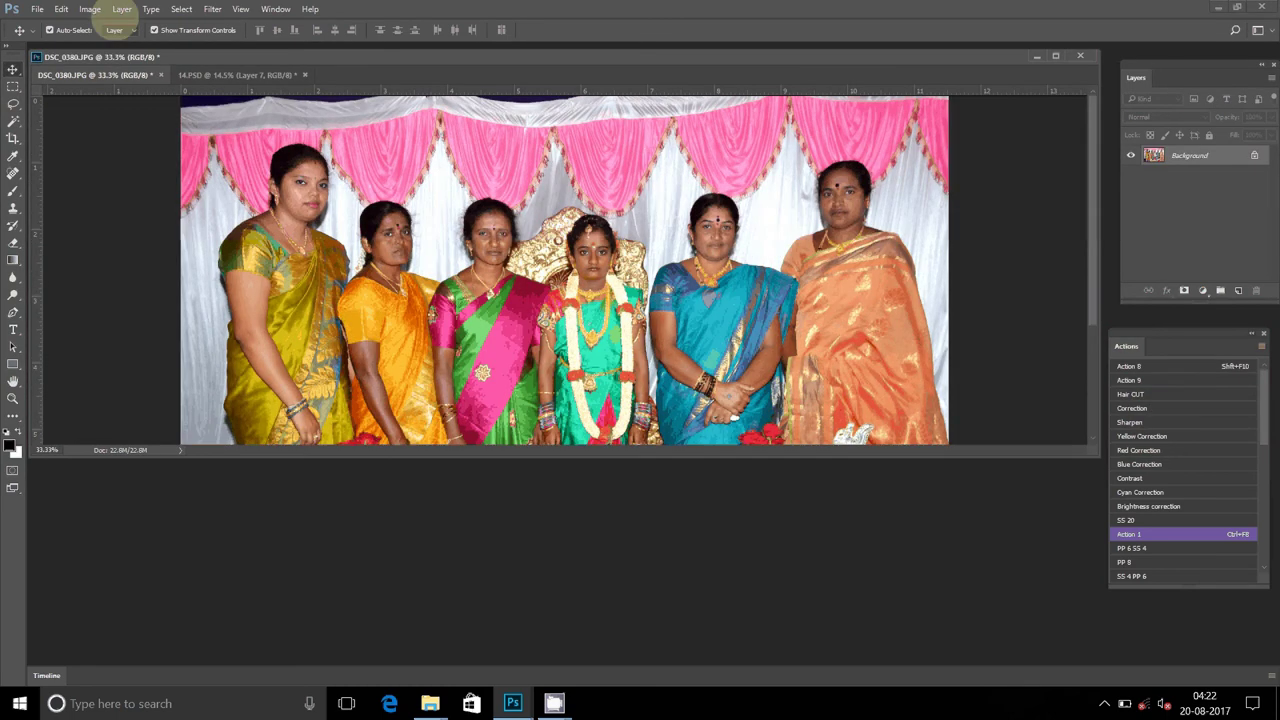
{"action": "left_click", "coordinate": [61, 9]}
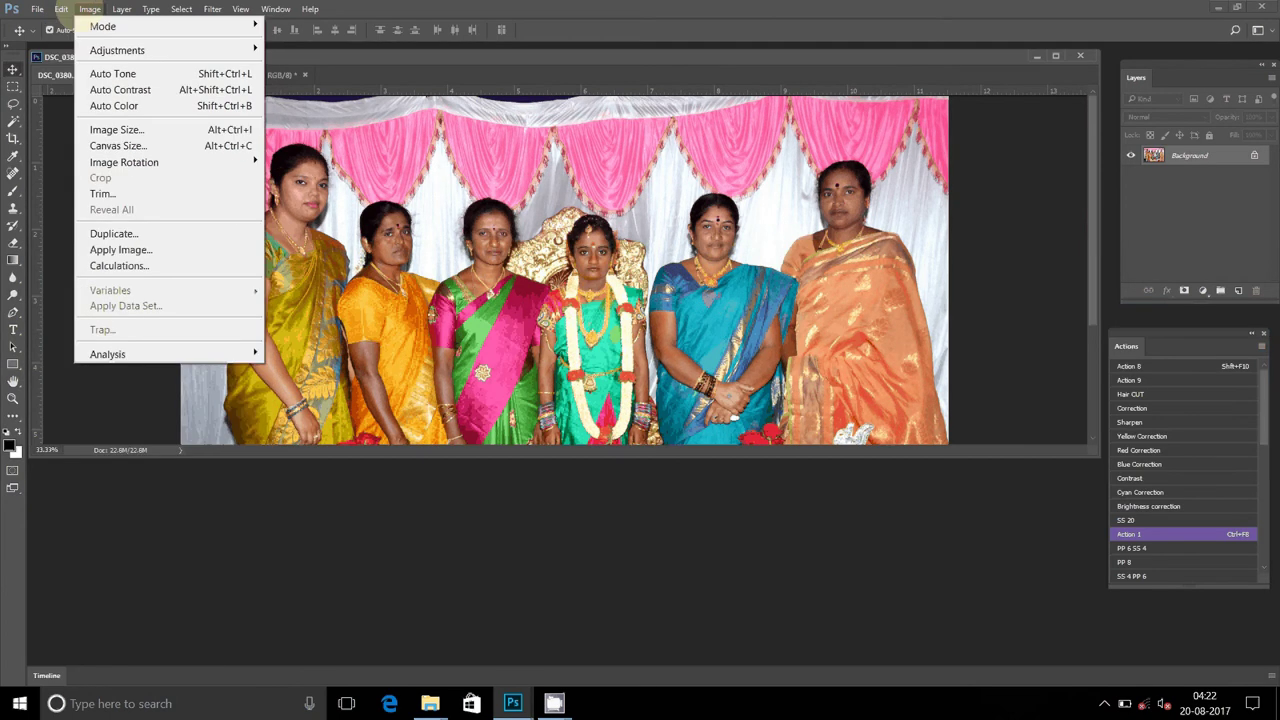
{"action": "left_click", "coordinate": [116, 129]}
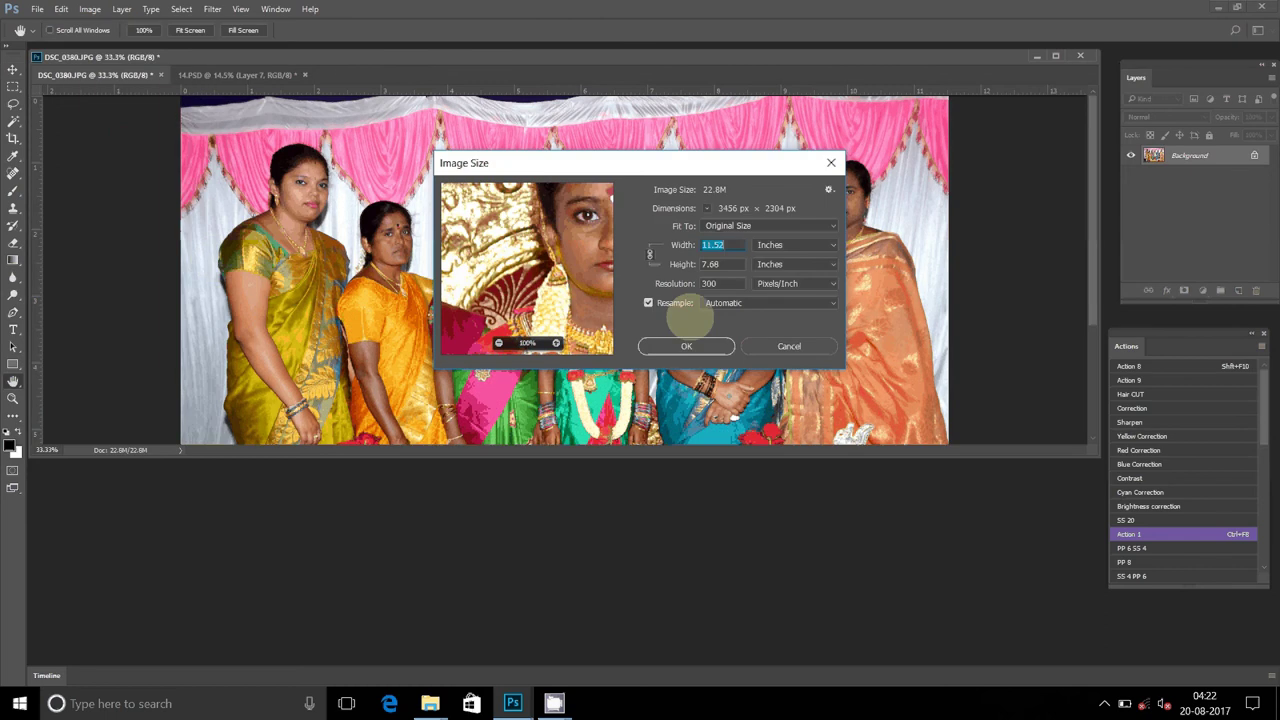
{"action": "type", "text": "8"}
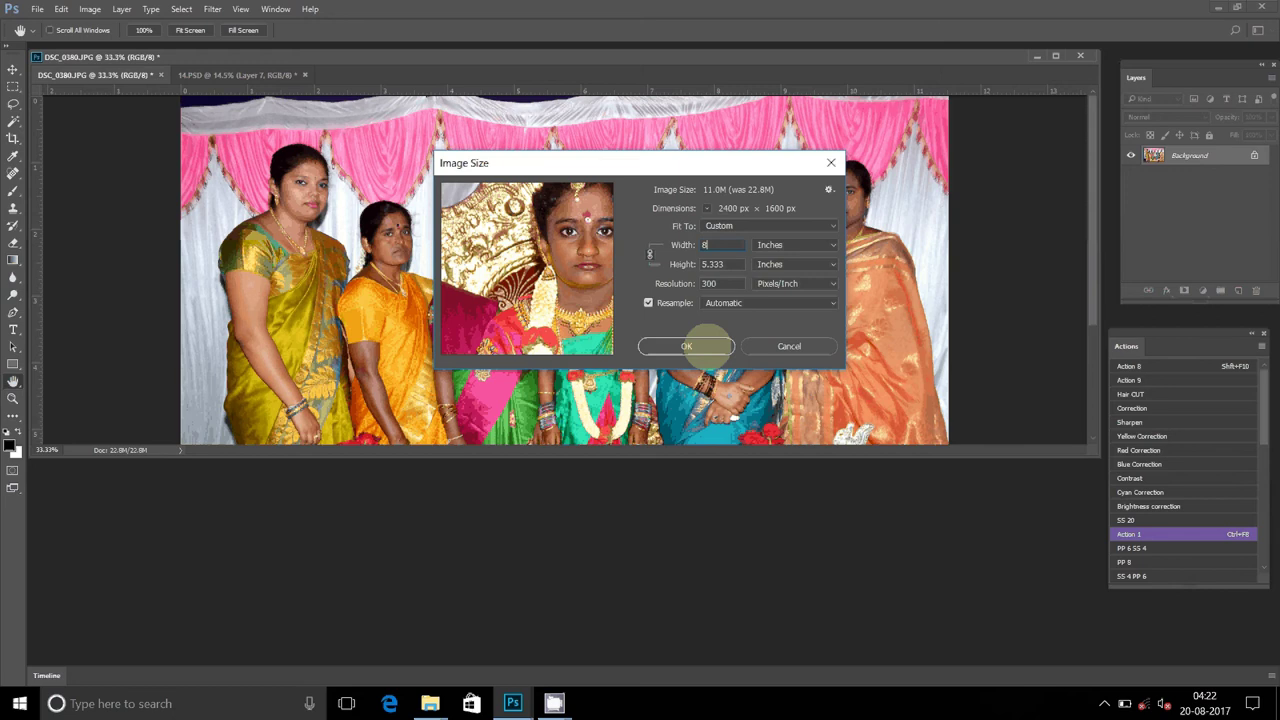
{"action": "left_click", "coordinate": [707, 345]}
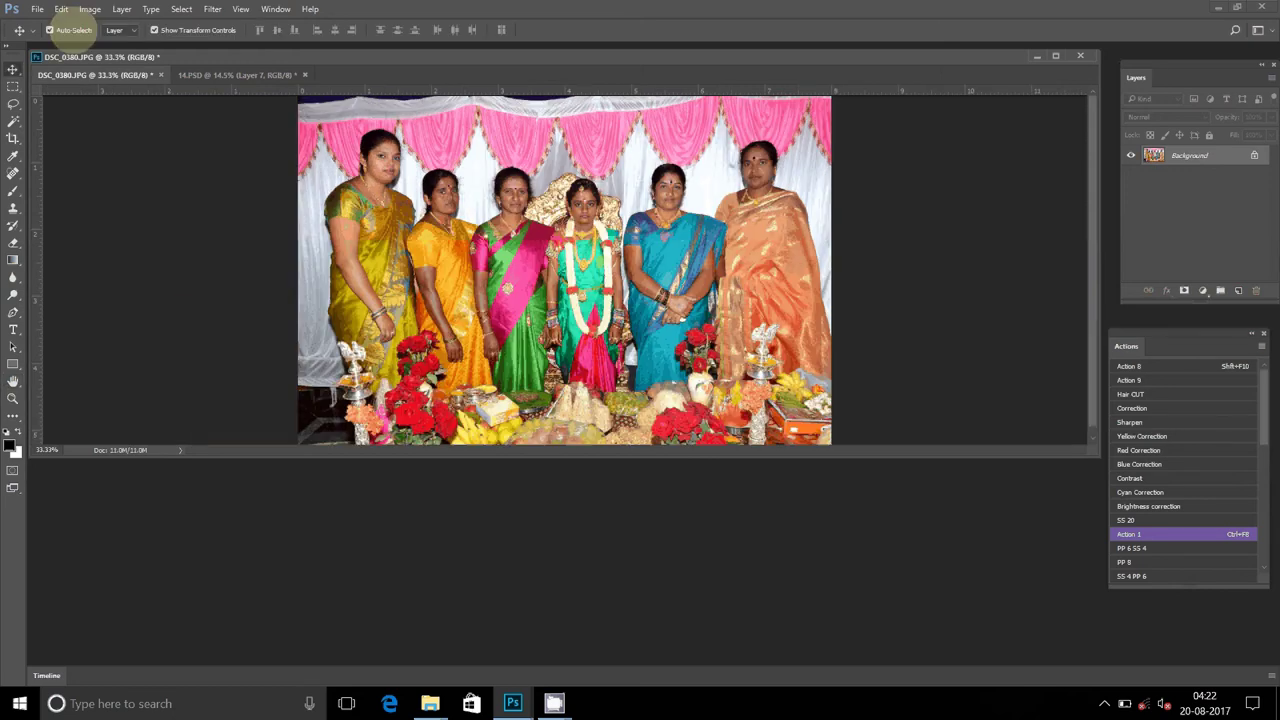
{"action": "left_click", "coordinate": [37, 9]}
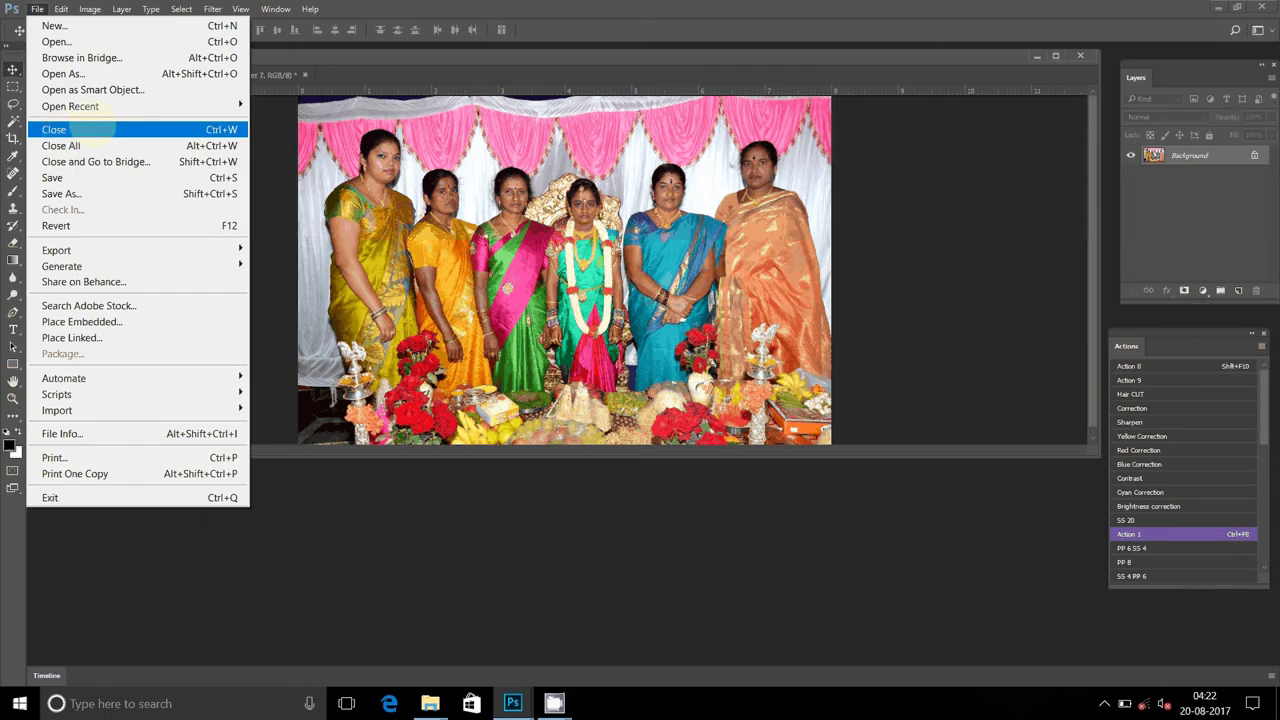
Browse the File, Edit and Select menus and recheck the image size without changes
{"action": "left_click", "coordinate": [95, 128]}
{"action": "left_click", "coordinate": [61, 9]}
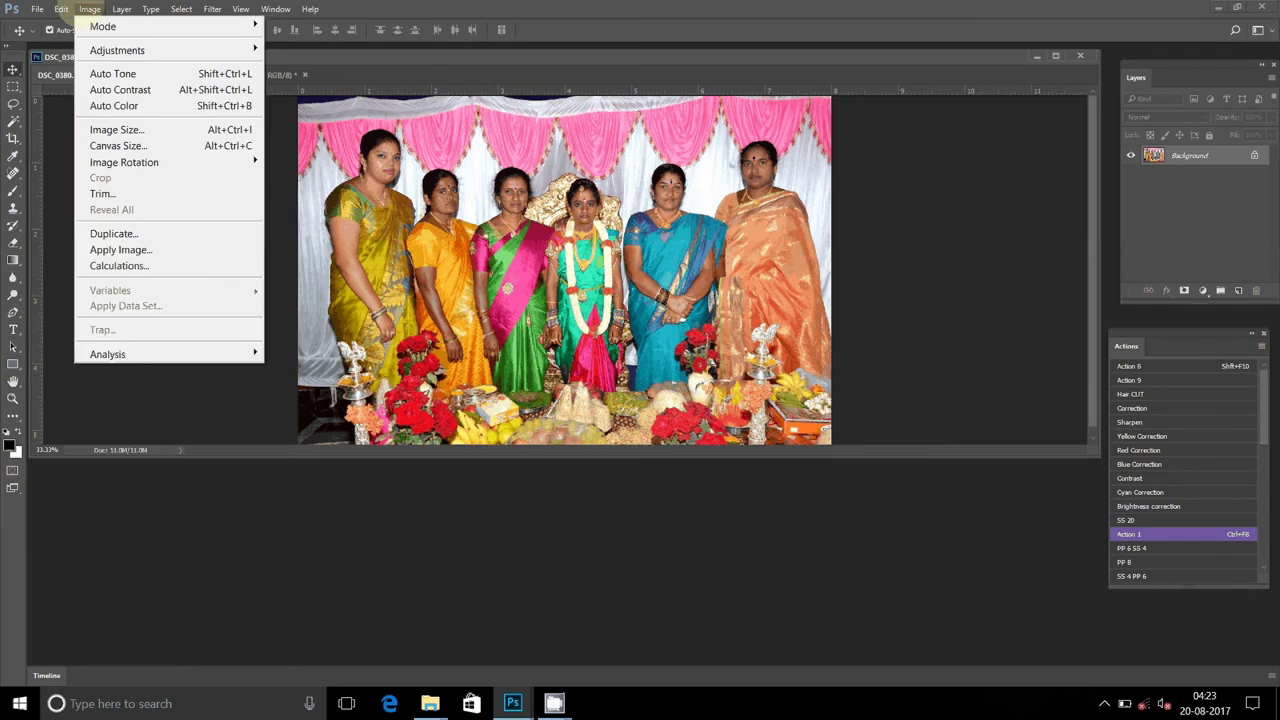
{"action": "left_click", "coordinate": [105, 89]}
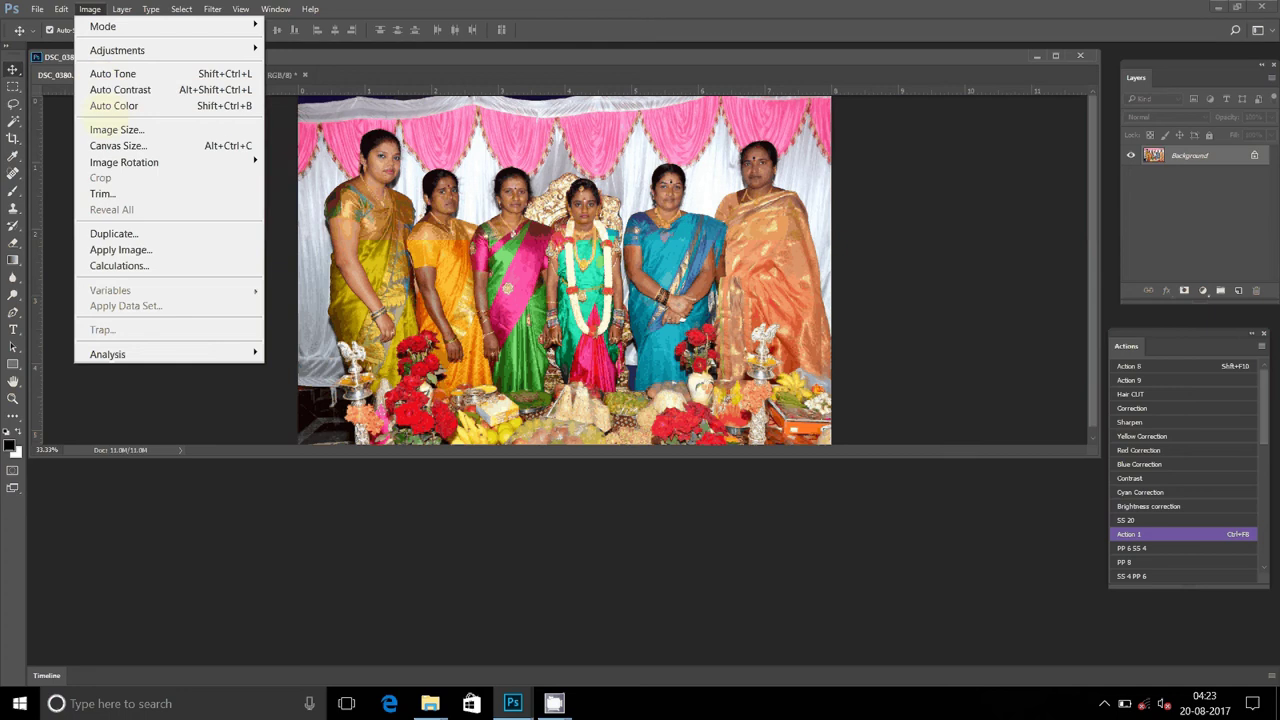
{"action": "left_click", "coordinate": [47, 9]}
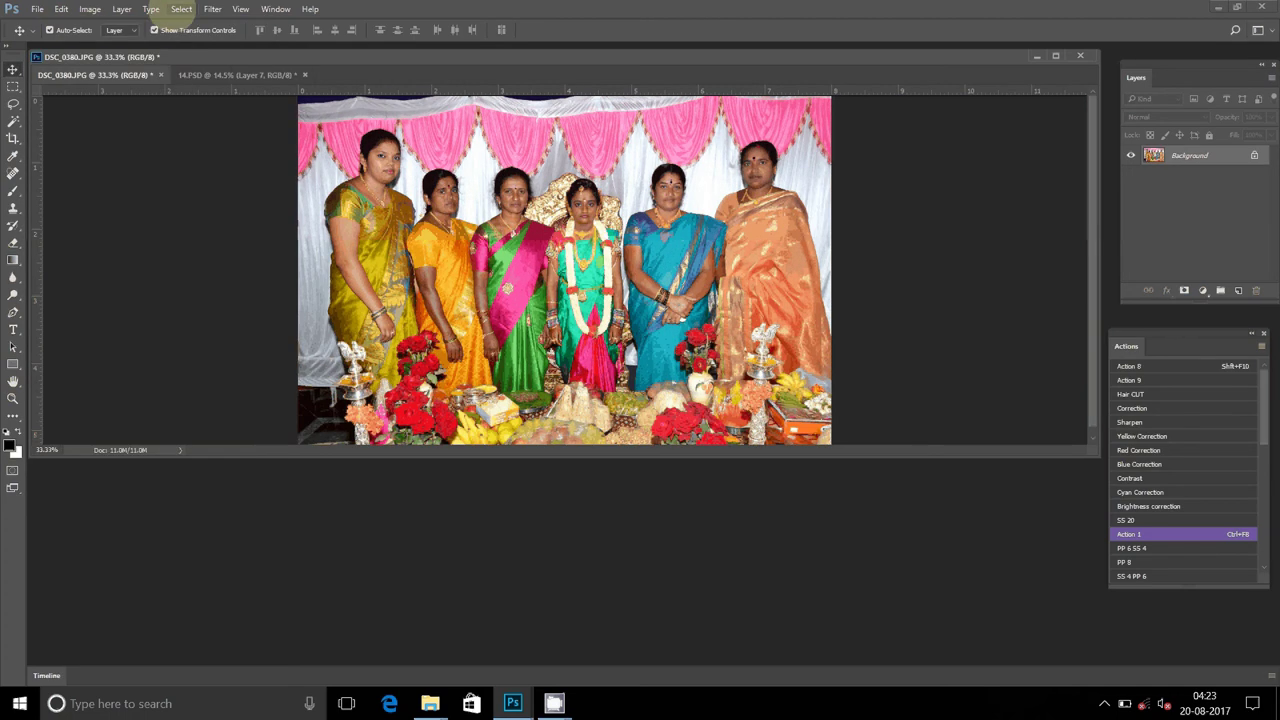
{"action": "left_click", "coordinate": [176, 10]}
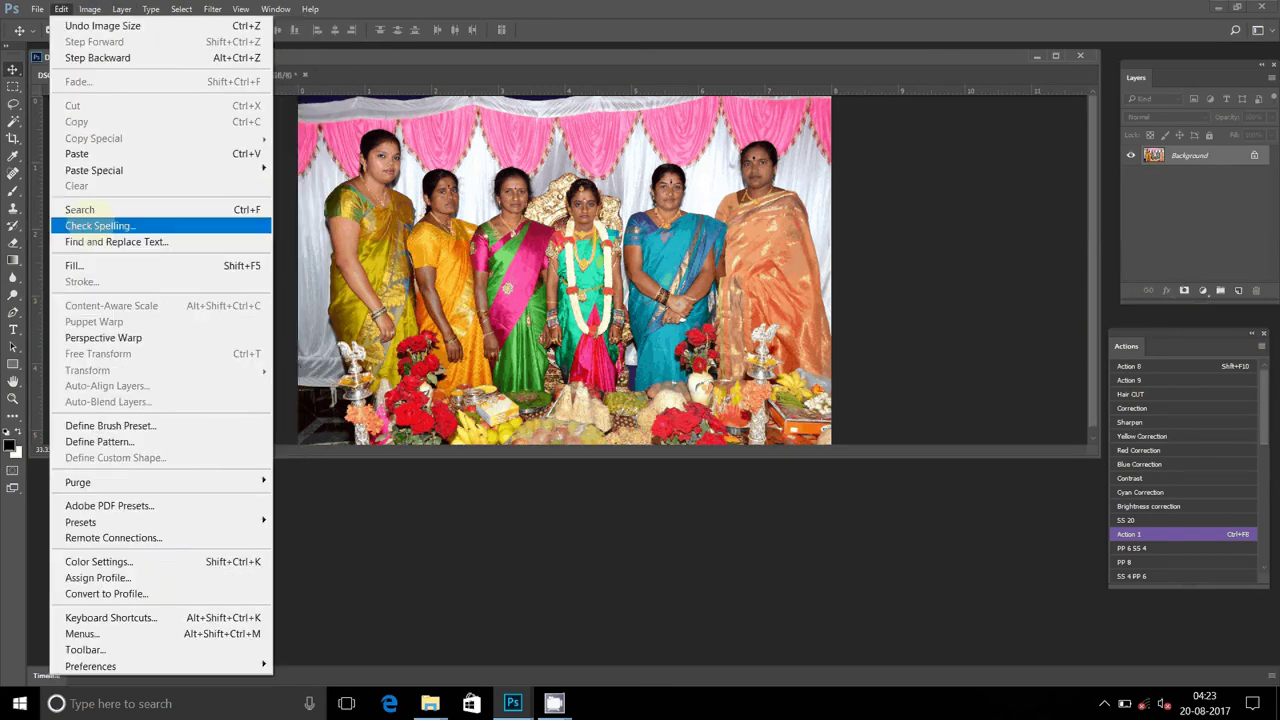
{"action": "left_click", "coordinate": [18, 28]}
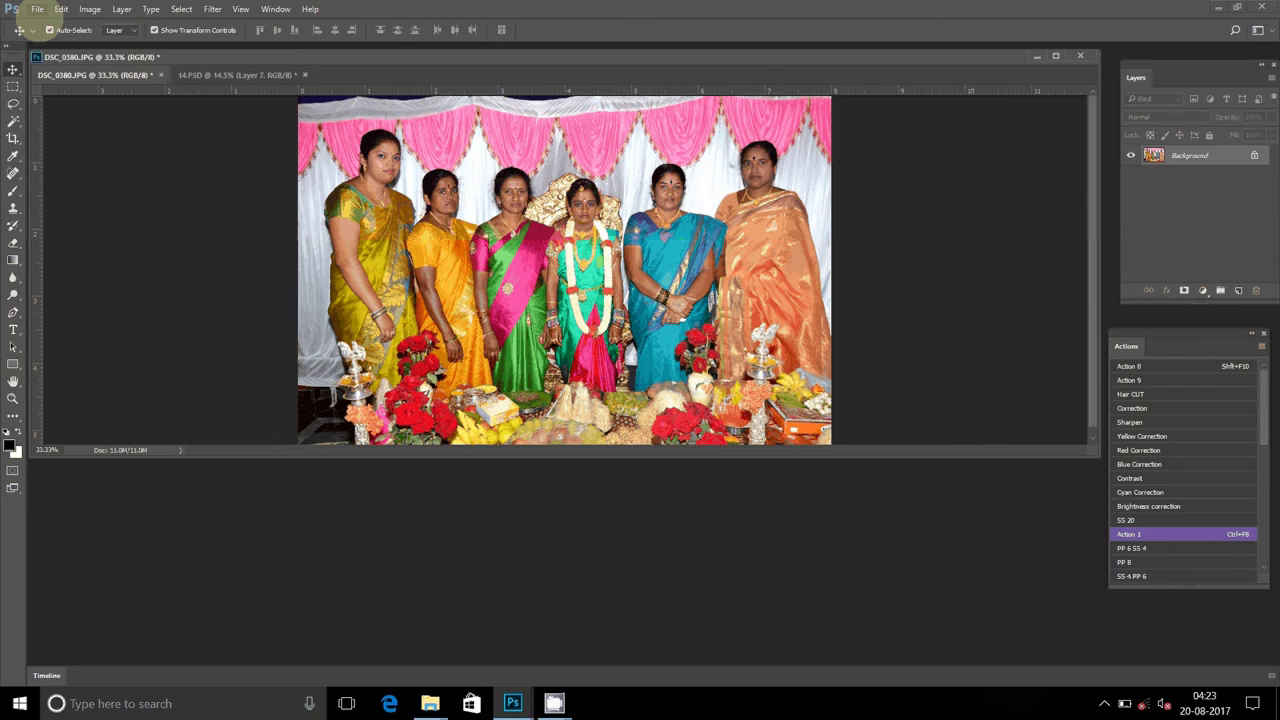
{"action": "left_click", "coordinate": [181, 9]}
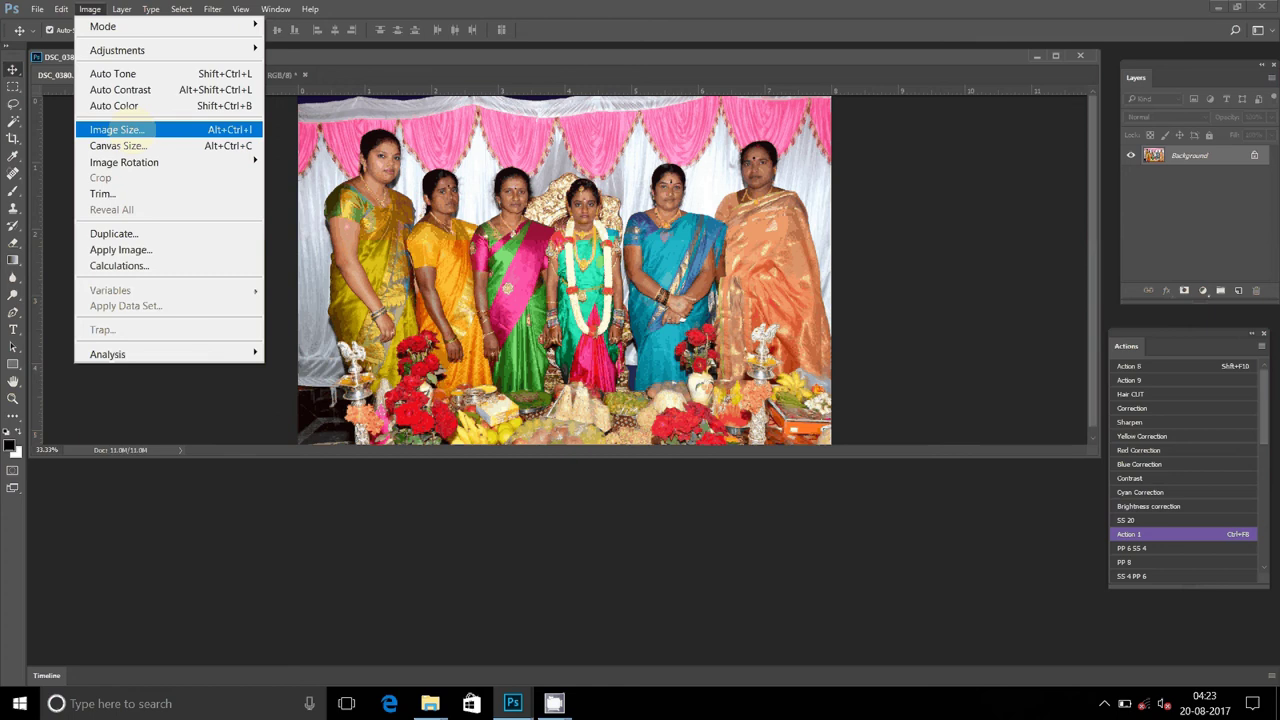
{"action": "left_click", "coordinate": [130, 130]}
{"action": "left_click", "coordinate": [686, 346]}
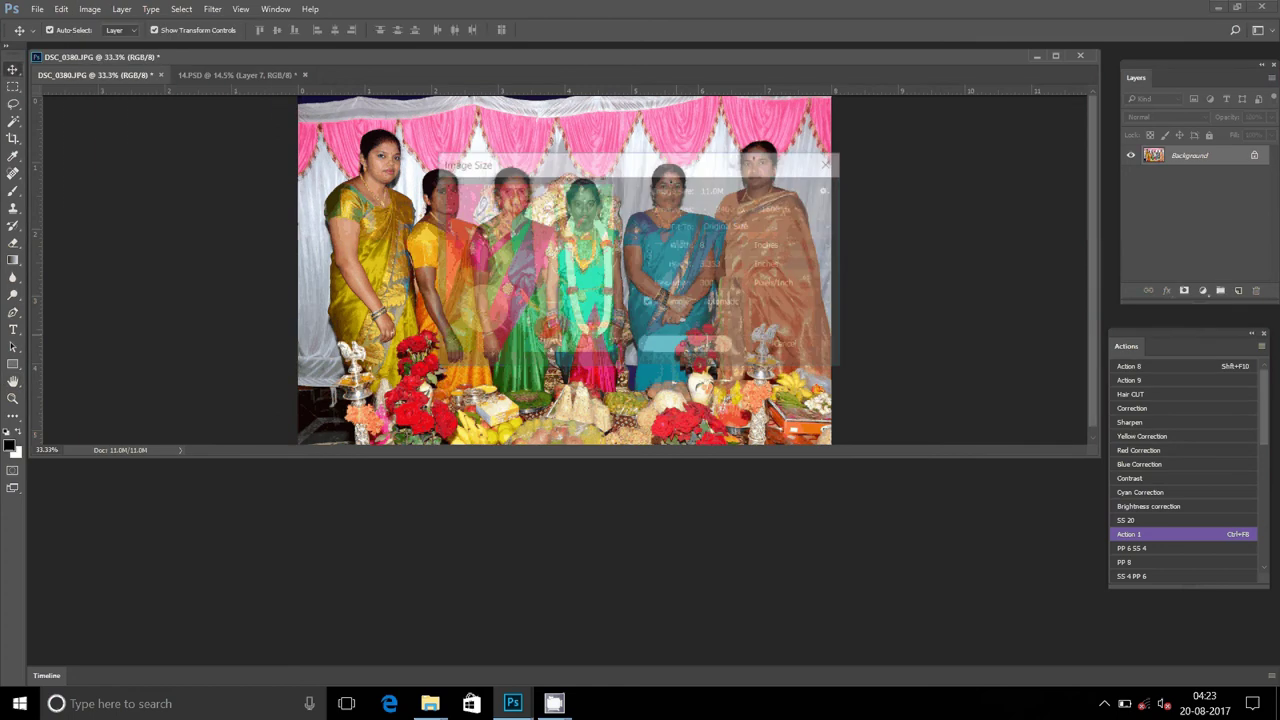
Select all of DSC_0380, cut it to the clipboard and close it without saving
{"action": "key", "text": "ctrl+a"}
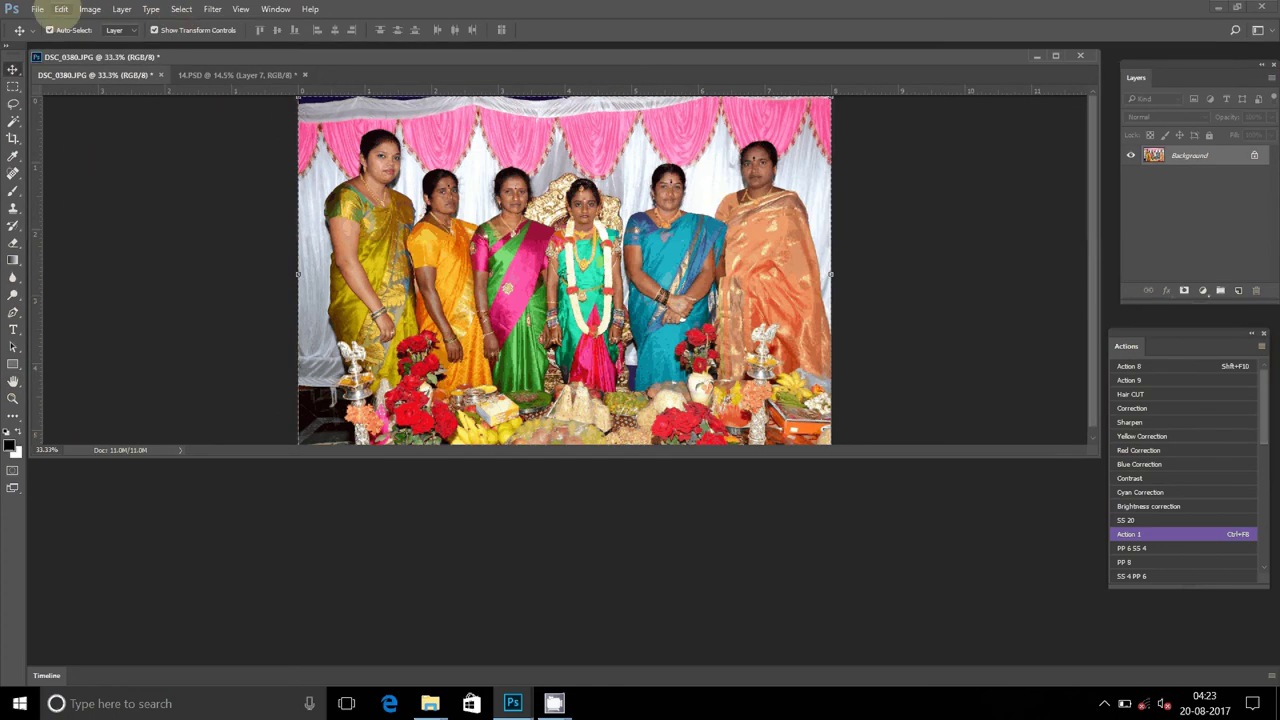
{"action": "left_click", "coordinate": [61, 9]}
{"action": "left_click", "coordinate": [76, 105]}
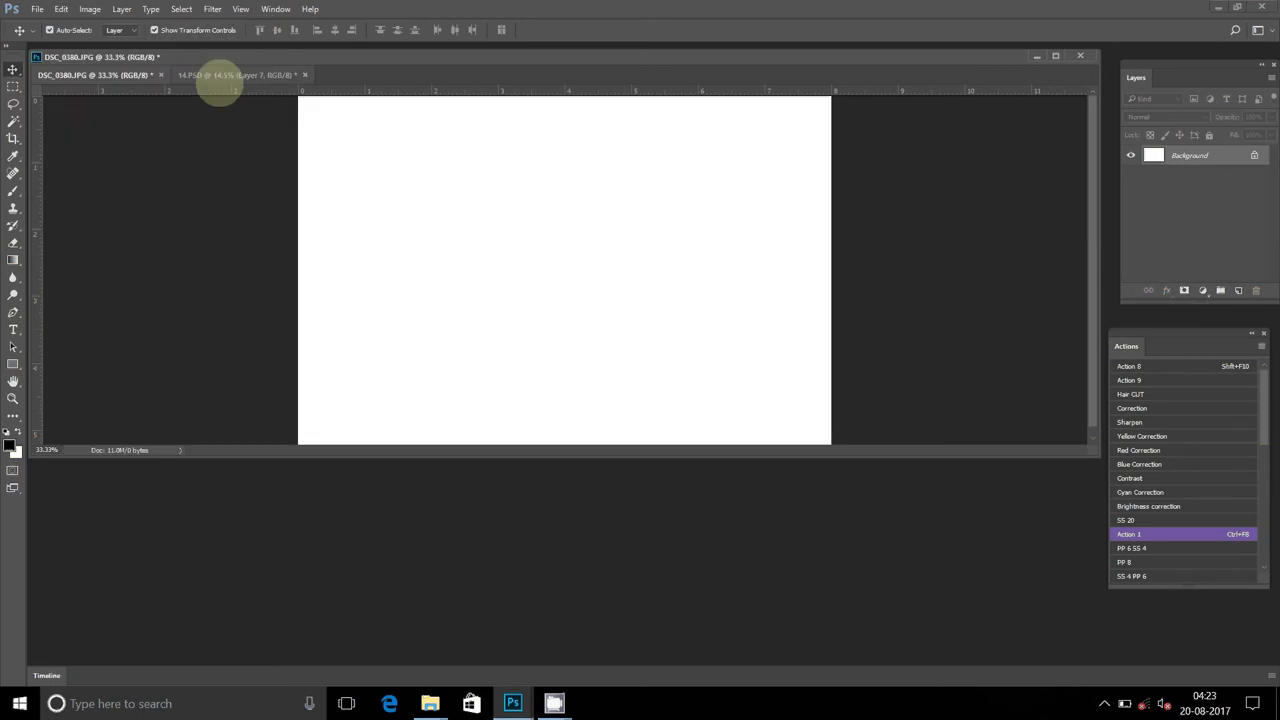
{"action": "left_click", "coordinate": [160, 75]}
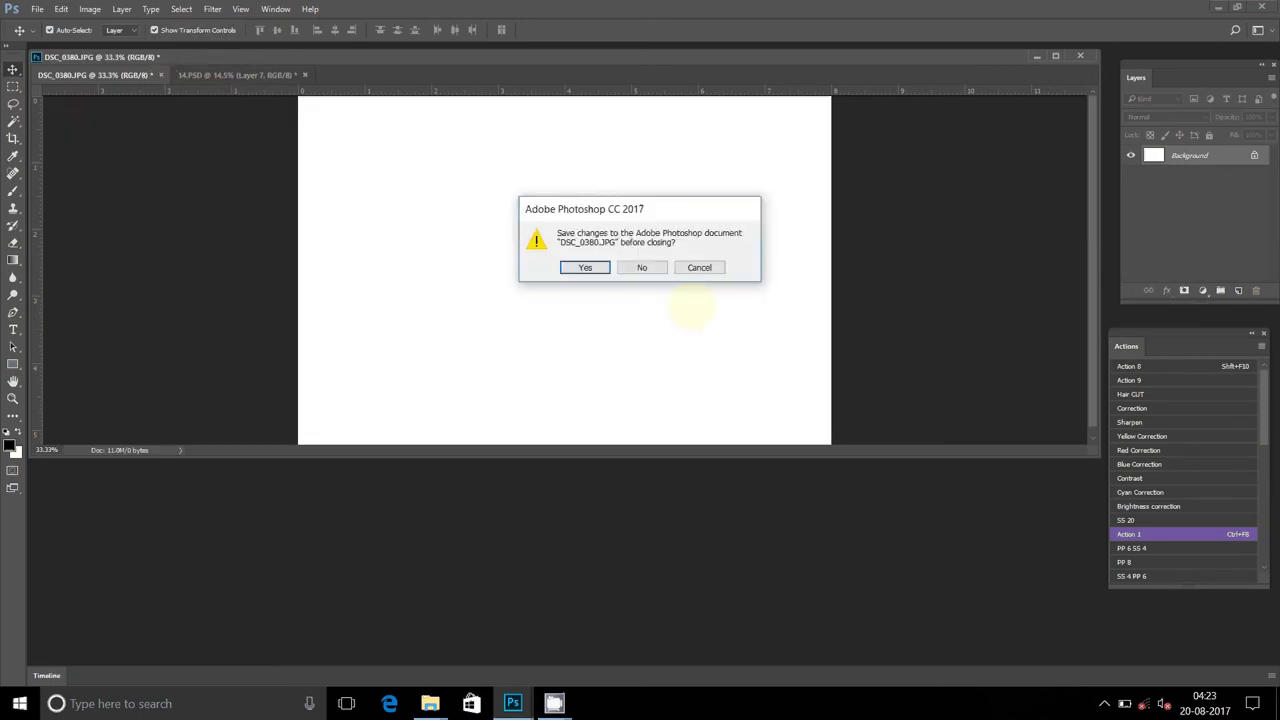
{"action": "left_click", "coordinate": [642, 266]}
{"action": "left_click", "coordinate": [642, 266]}
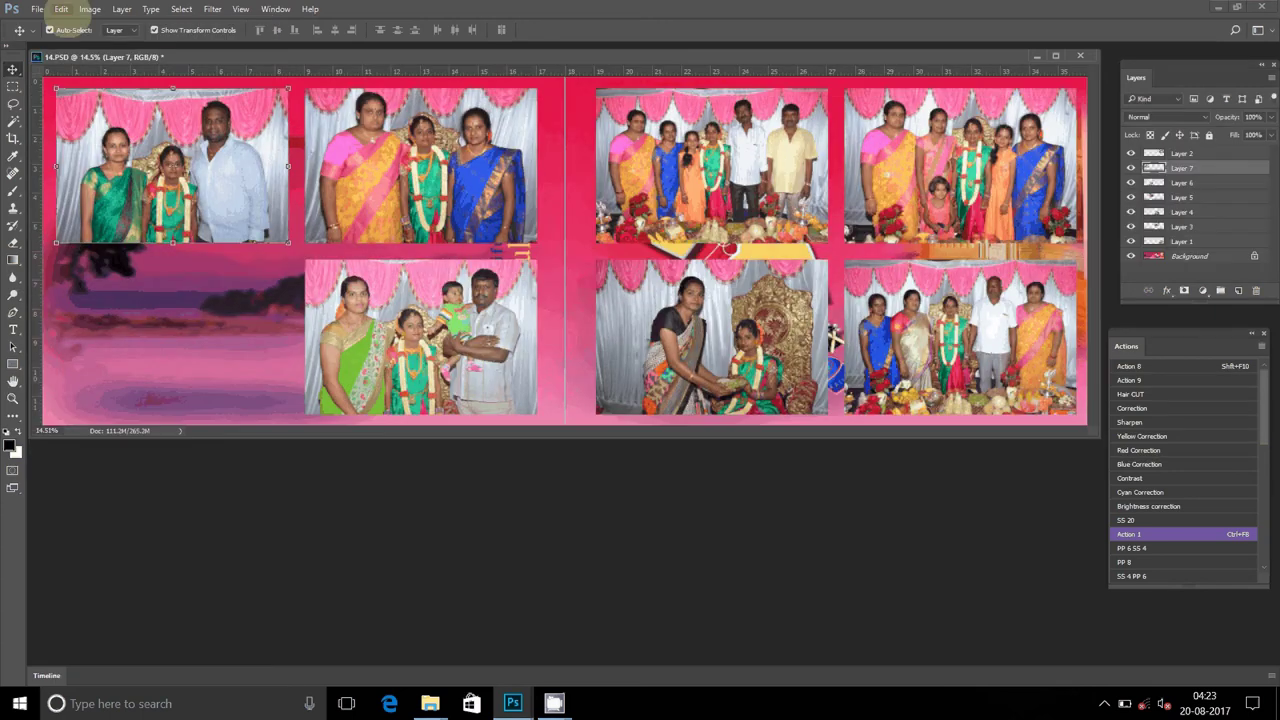
Paste DSC_0380 as Layer 8 into the bottom-left slot and hide the pink Background layer
{"action": "left_click", "coordinate": [62, 9]}
{"action": "left_click", "coordinate": [77, 153]}
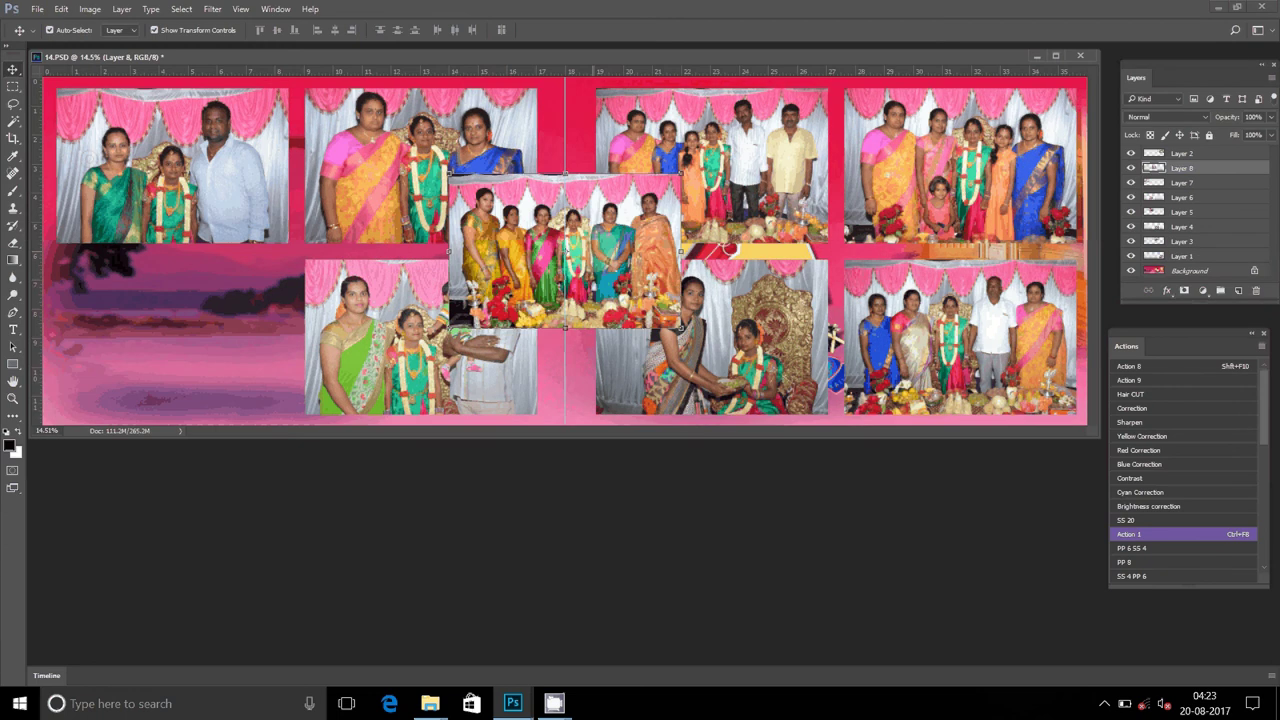
{"action": "left_click_drag", "start_coordinate": [623, 207], "coordinate": [230, 291]}
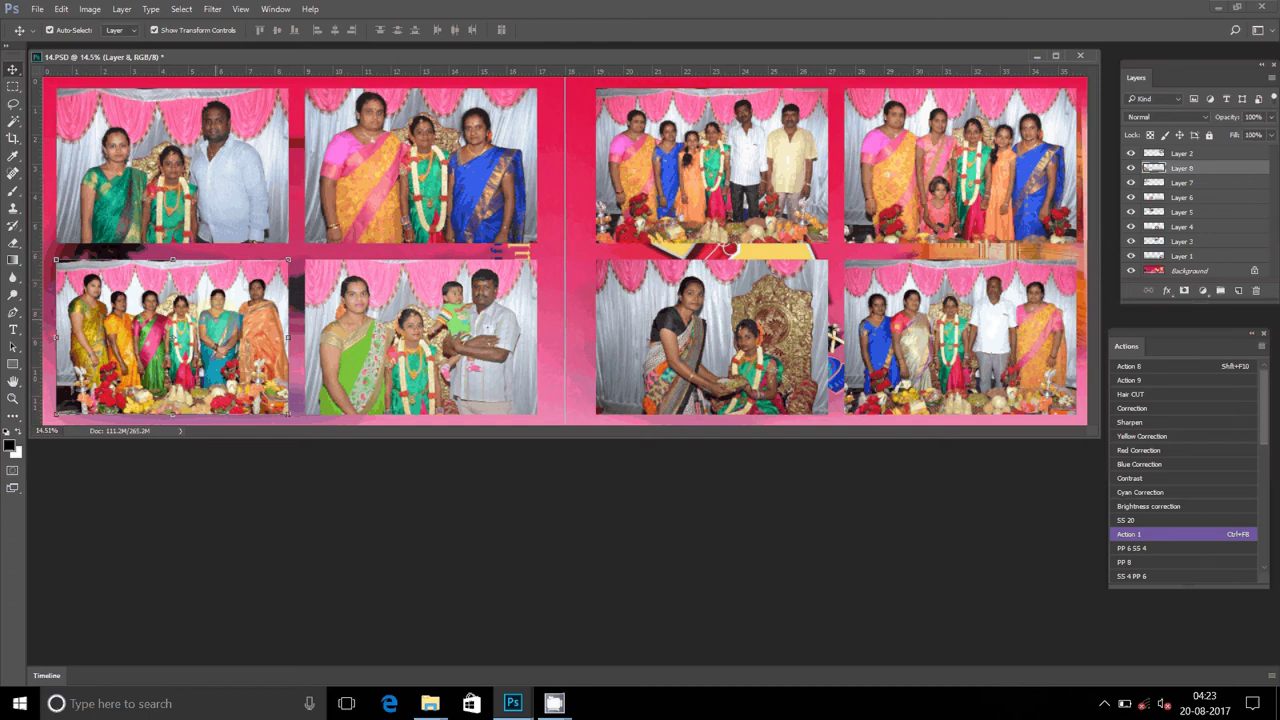
{"action": "right_click", "coordinate": [546, 262]}
{"action": "left_click", "coordinate": [596, 271]}
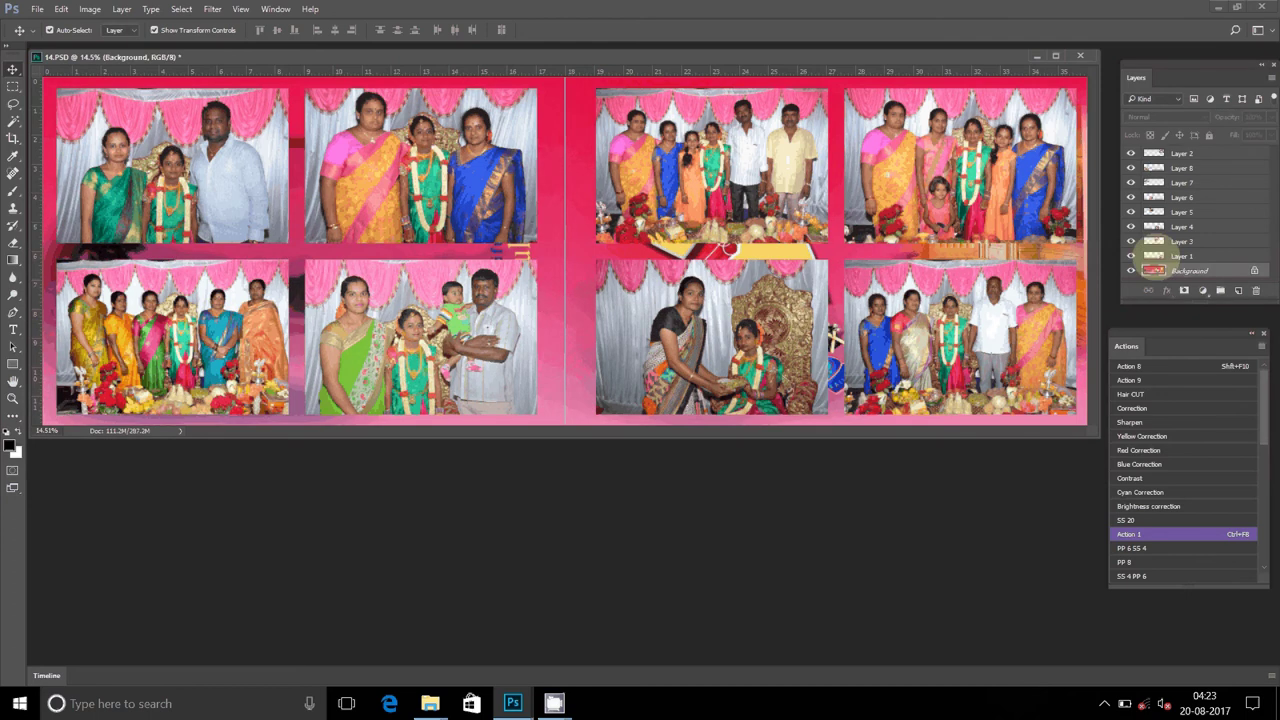
{"action": "left_click", "coordinate": [1131, 270]}
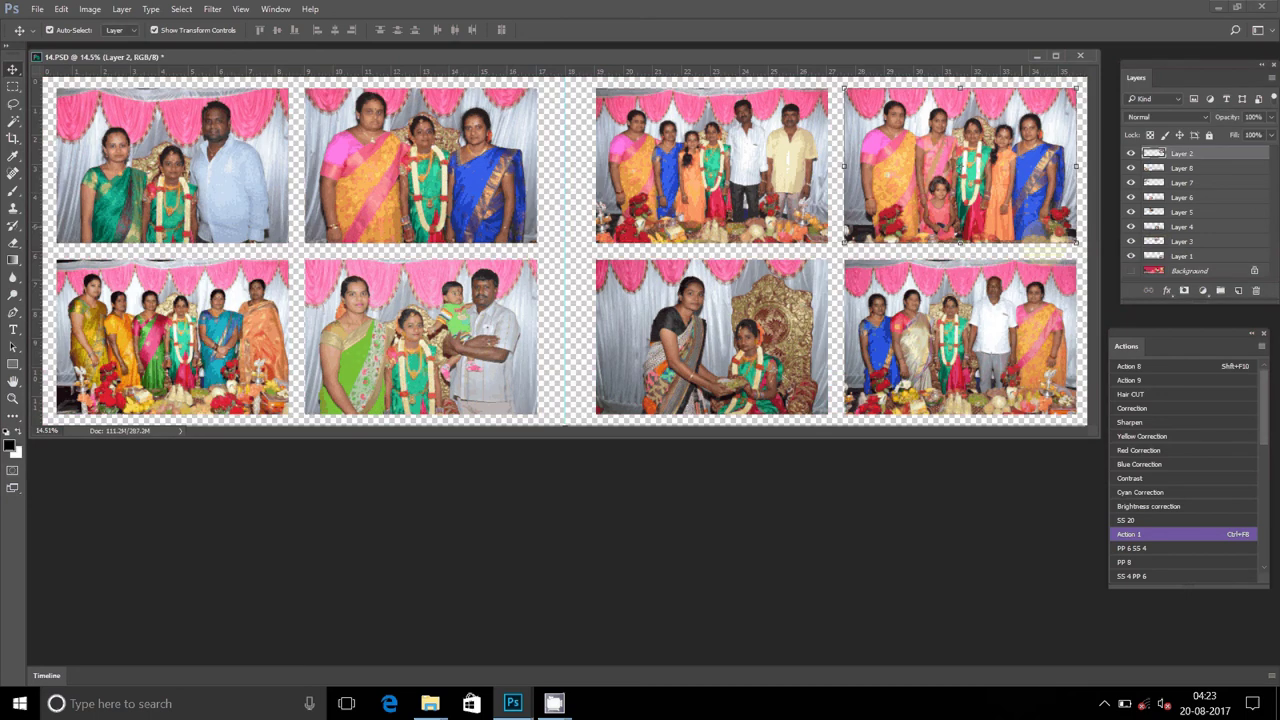
Merge the visible photo layers into one and add a Stroke layer effect
{"action": "left_click", "coordinate": [121, 9]}
{"action": "left_click", "coordinate": [285, 569]}
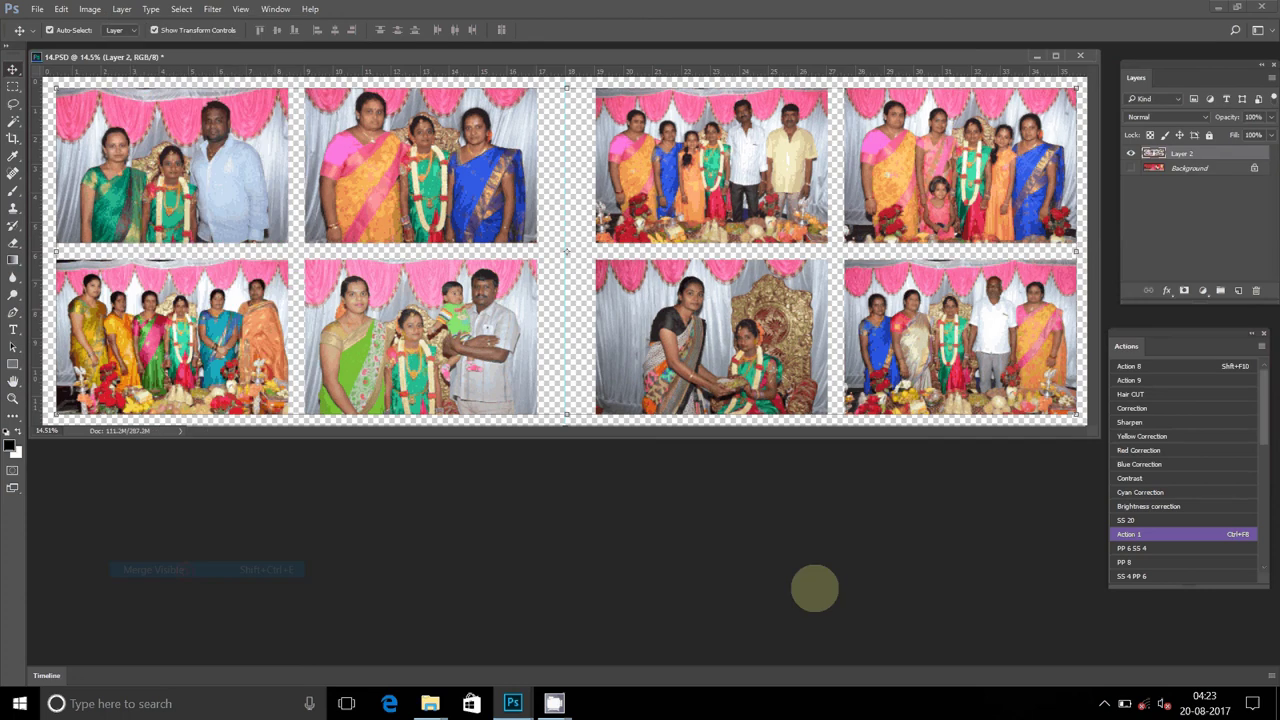
{"action": "left_click", "coordinate": [1166, 290]}
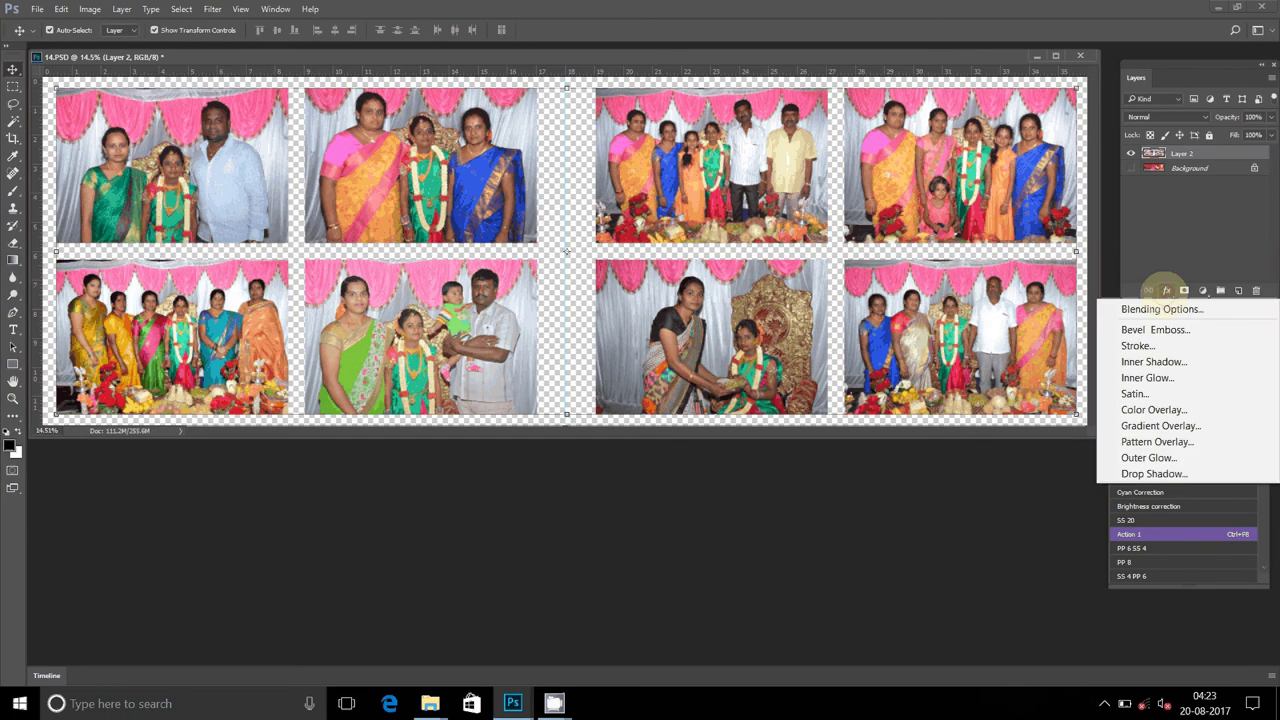
{"action": "left_click", "coordinate": [1137, 345]}
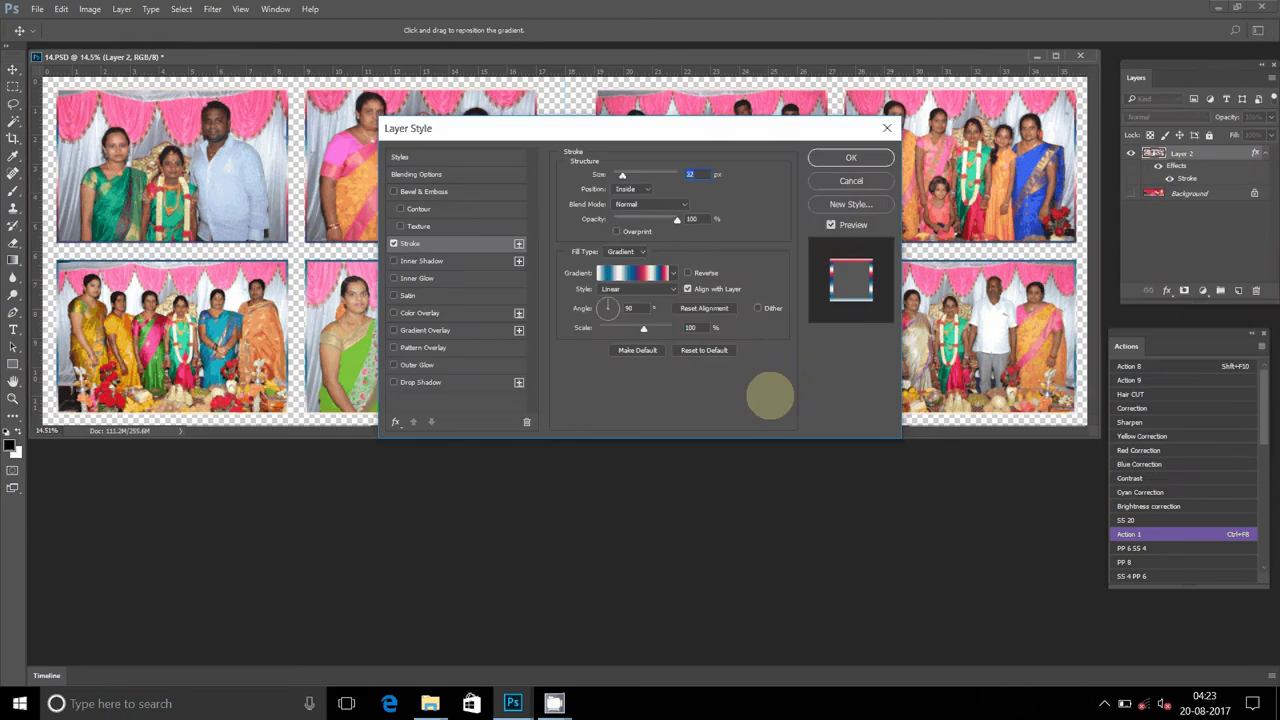
Set the stroke to the Orange, Yellow, Red gradient and make the pink Background visible again
{"action": "left_click", "coordinate": [636, 273]}
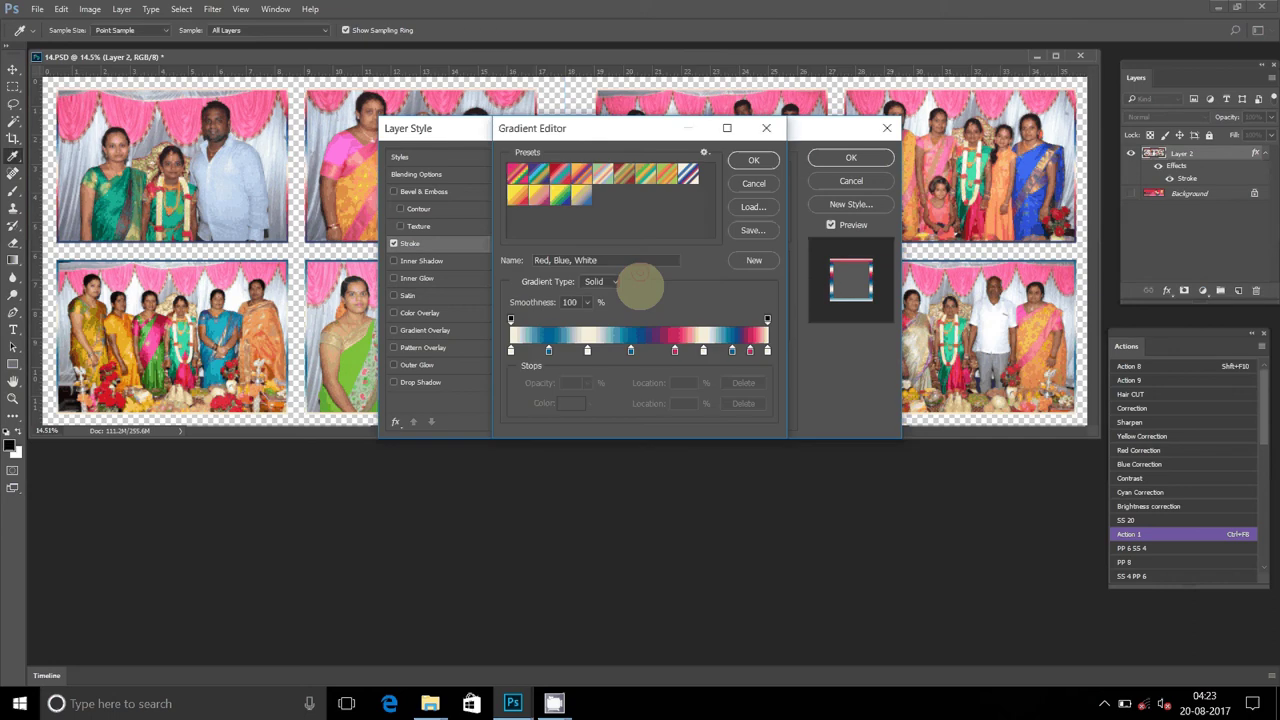
{"action": "left_click", "coordinate": [648, 172]}
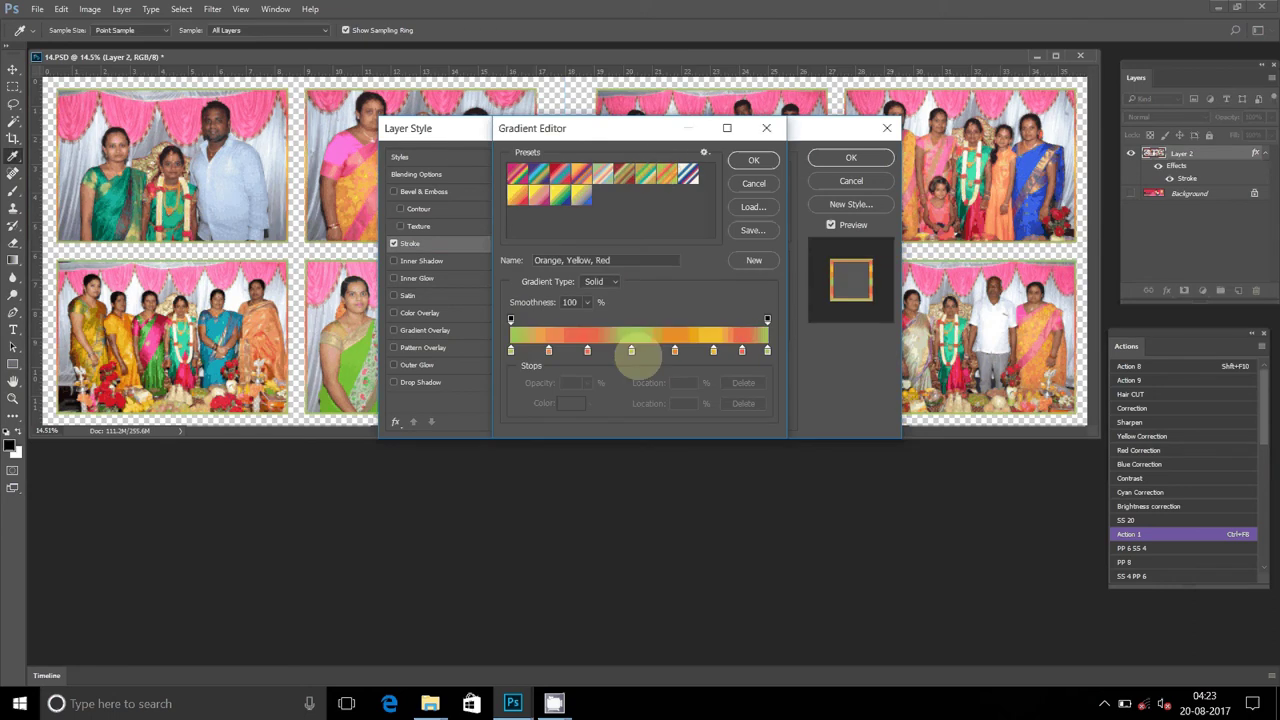
{"action": "left_click", "coordinate": [753, 160]}
{"action": "left_click", "coordinate": [851, 157]}
{"action": "key", "text": "v"}
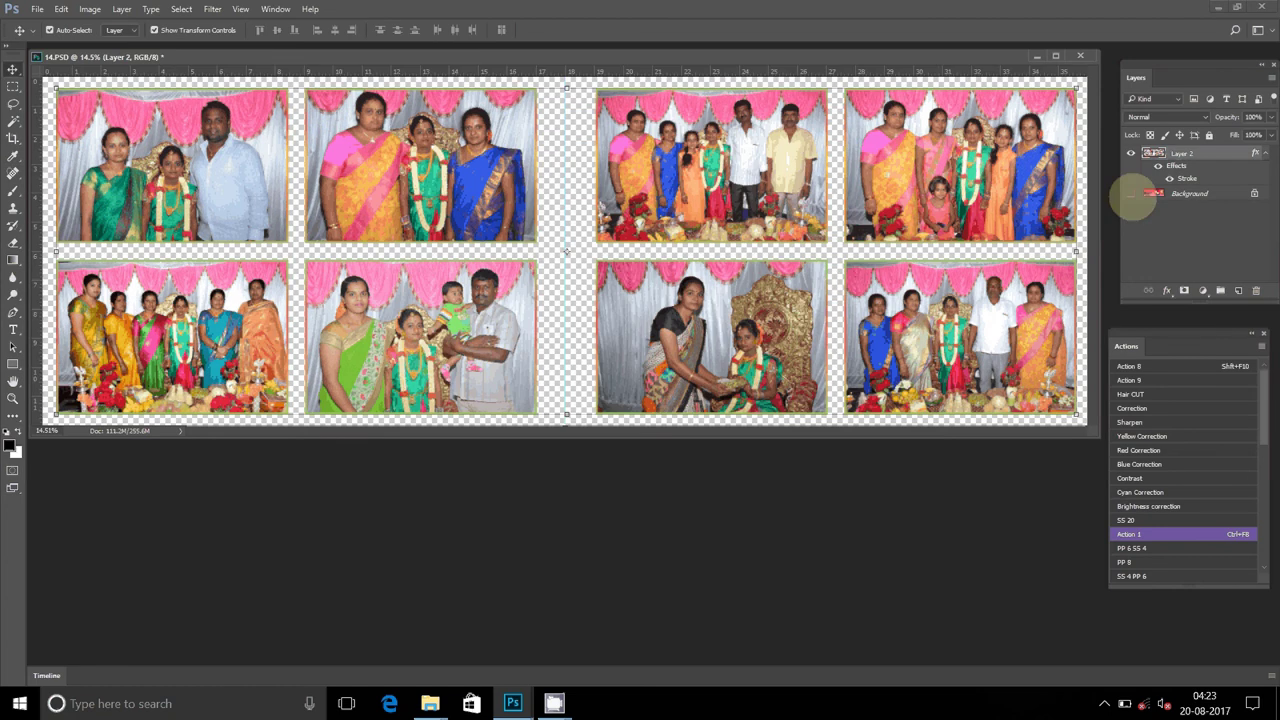
{"action": "left_click", "coordinate": [1131, 193]}
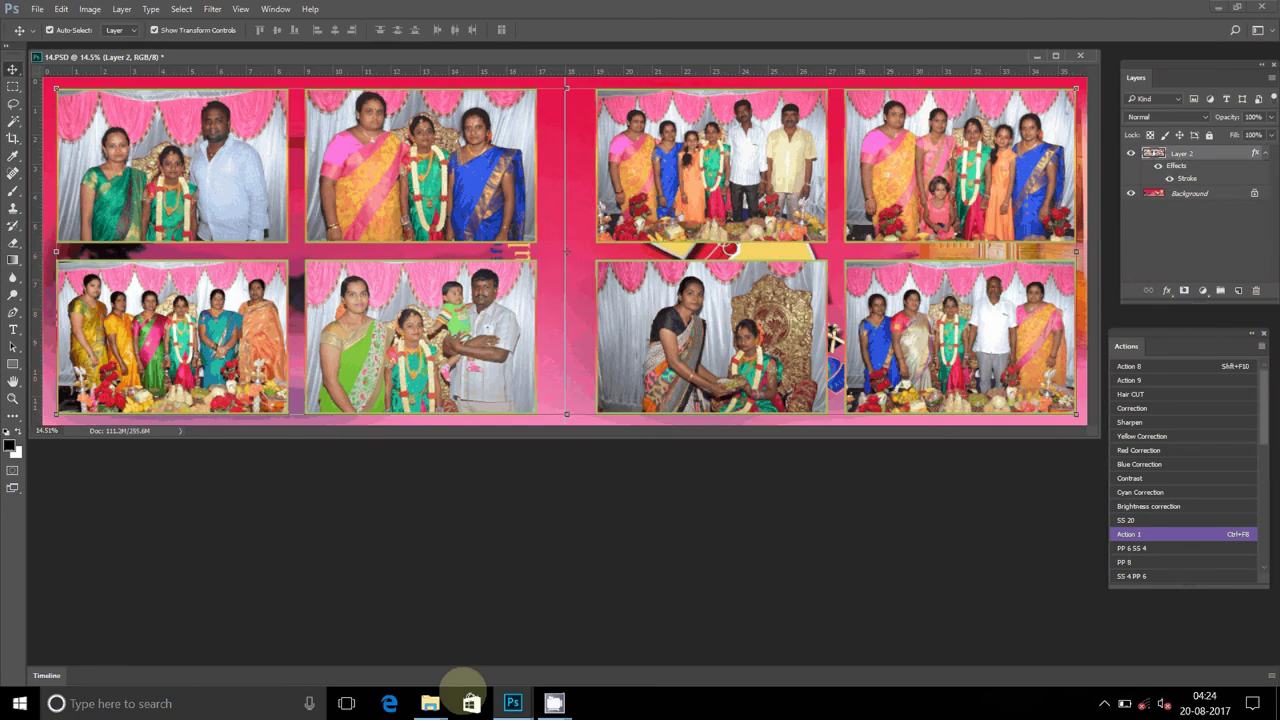
{"action": "left_click", "coordinate": [430, 700]}
Move the eight used photos from Appi Anna to Delete and drag DSC_0358 into Photoshop
{"action": "left_click", "coordinate": [390, 585]}
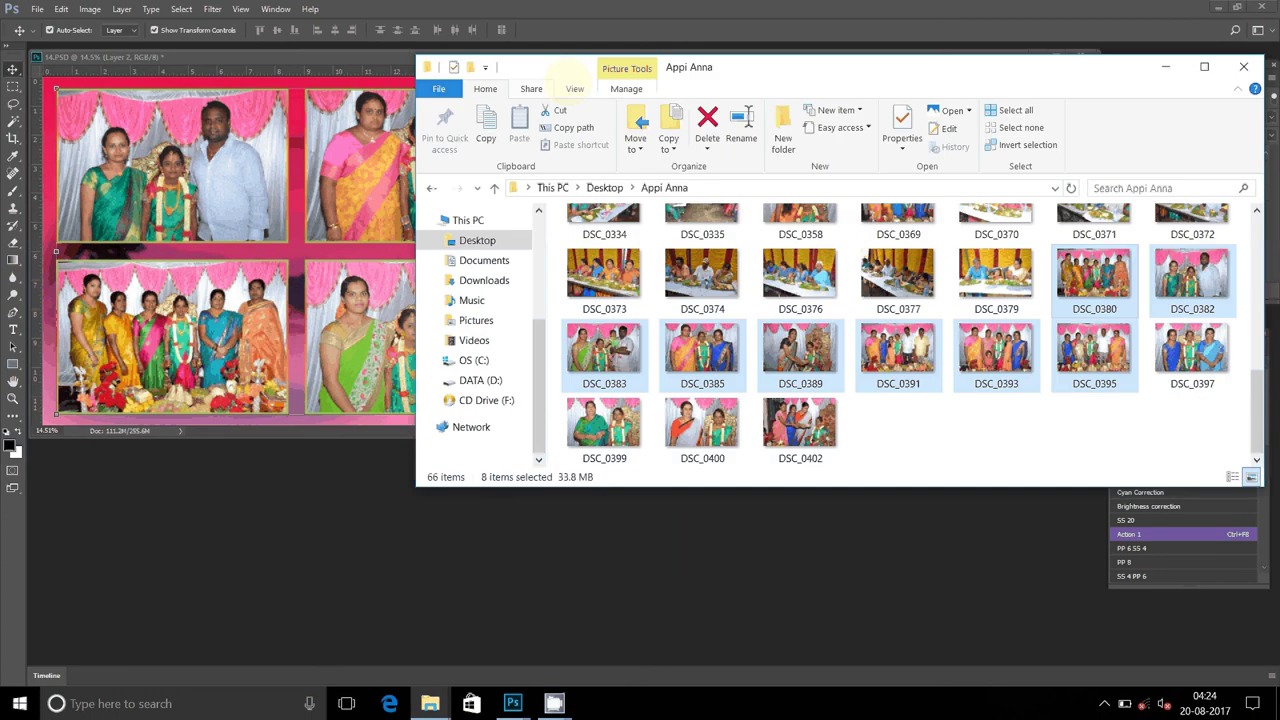
{"action": "left_click", "coordinate": [636, 140]}
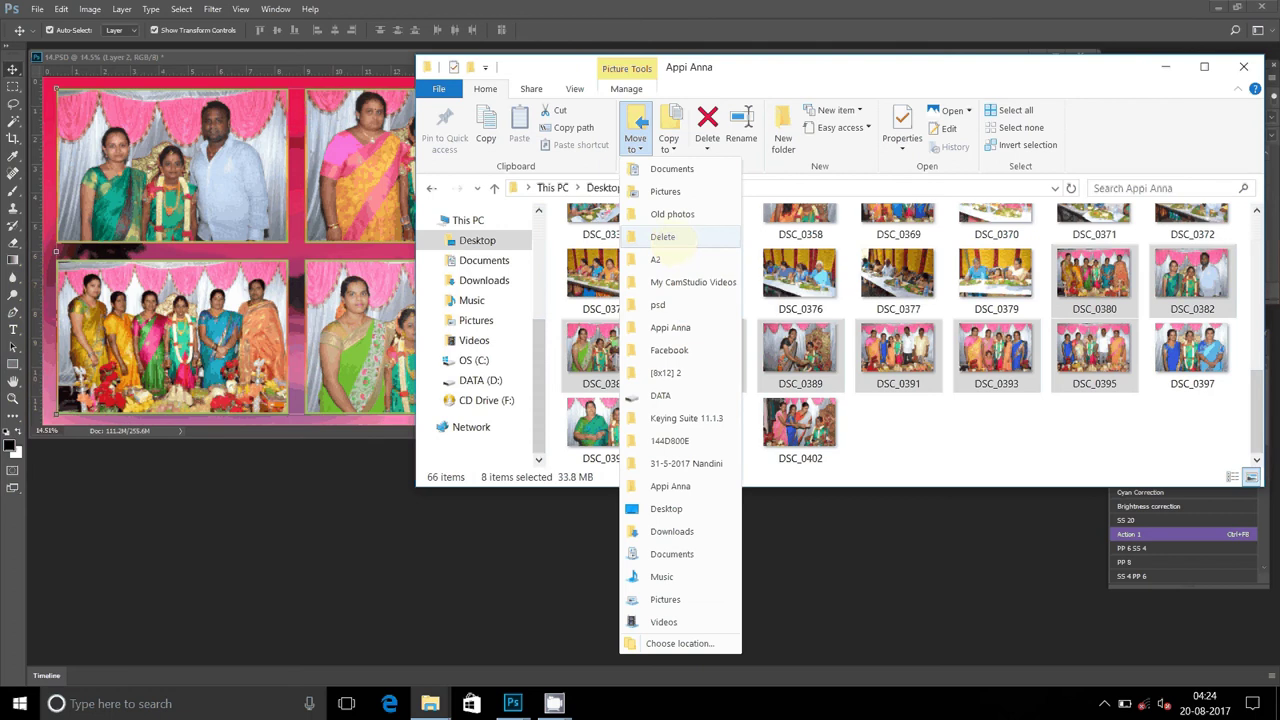
{"action": "left_click", "coordinate": [666, 237]}
{"action": "mouse_move", "coordinate": [800, 275]}
{"action": "left_mouse_down"}
{"action": "mouse_move", "coordinate": [898, 285]}
{"action": "mouse_move", "coordinate": [1125, 55]}
{"action": "left_mouse_up"}
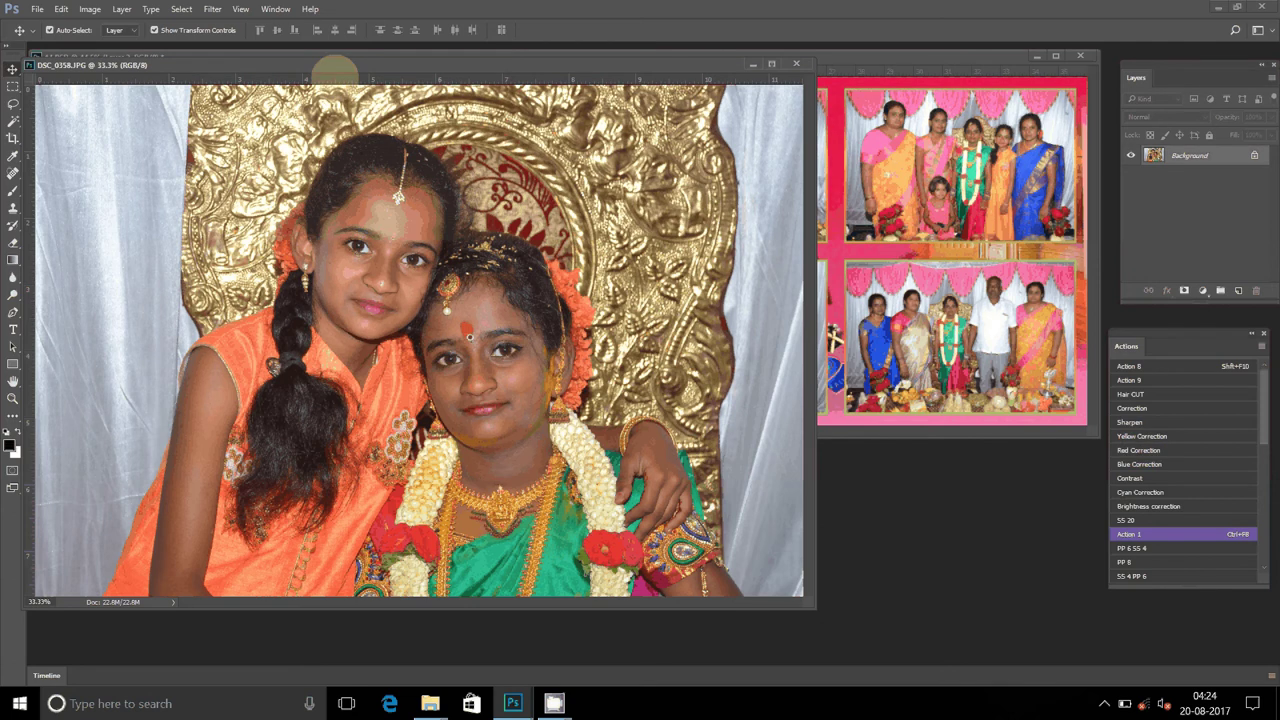
Resize DSC_0358 to 6 × 4 inches, dropping it from 22.8M to 6.18M
{"action": "key", "text": "ctrl+alt+i"}
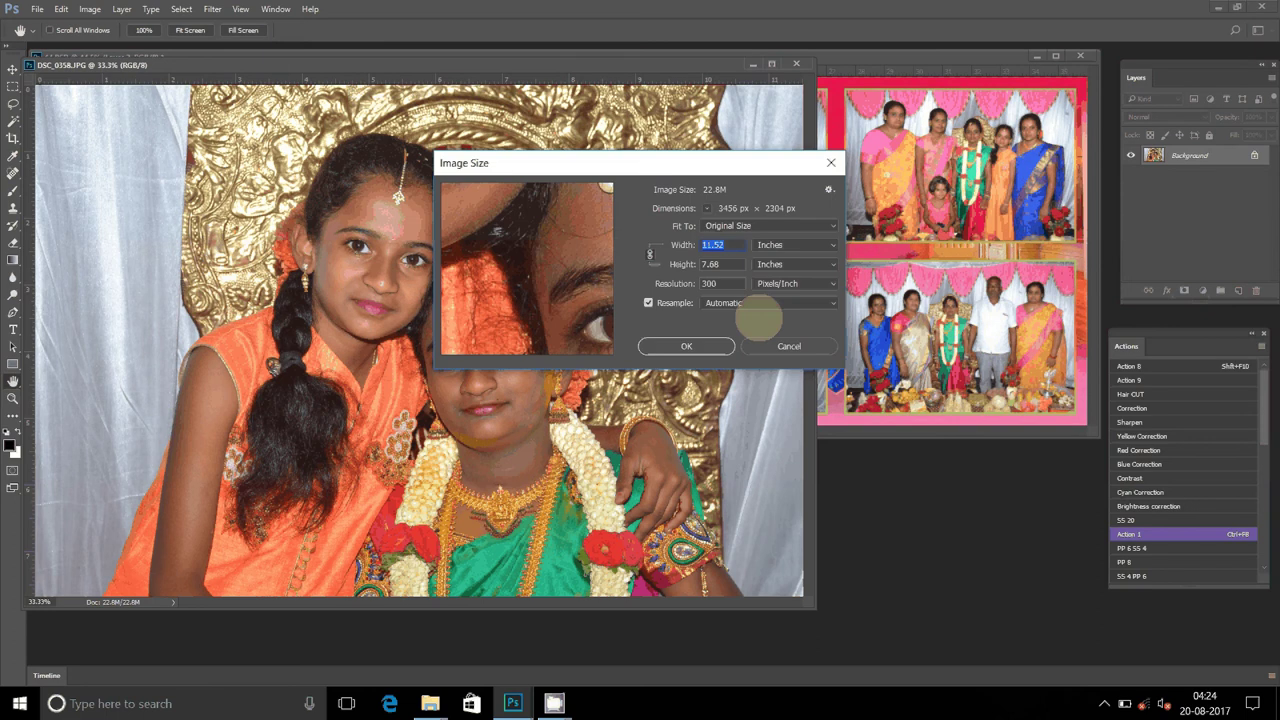
{"action": "type", "text": "6"}
{"action": "left_click", "coordinate": [686, 346]}
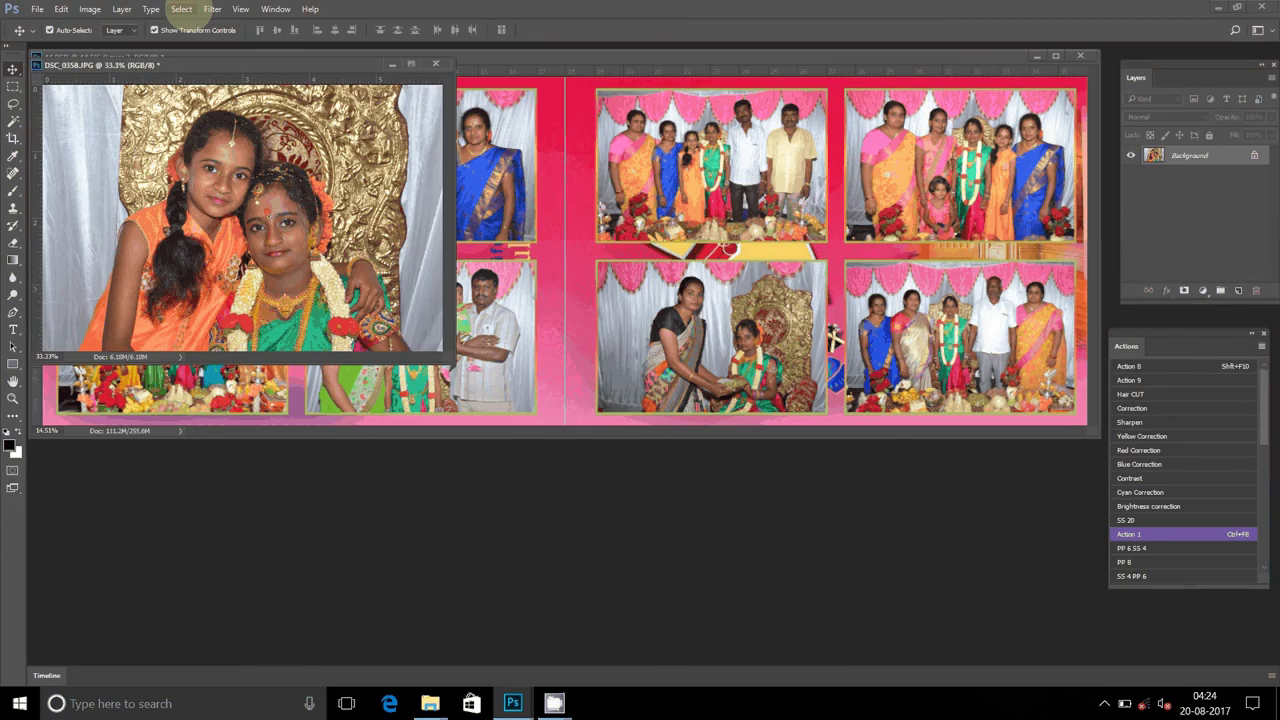
Apply the Imagenomic Noiseware noise-reduction filter to the photo
{"action": "left_click", "coordinate": [212, 9]}
{"action": "mouse_move", "coordinate": [300, 378]}
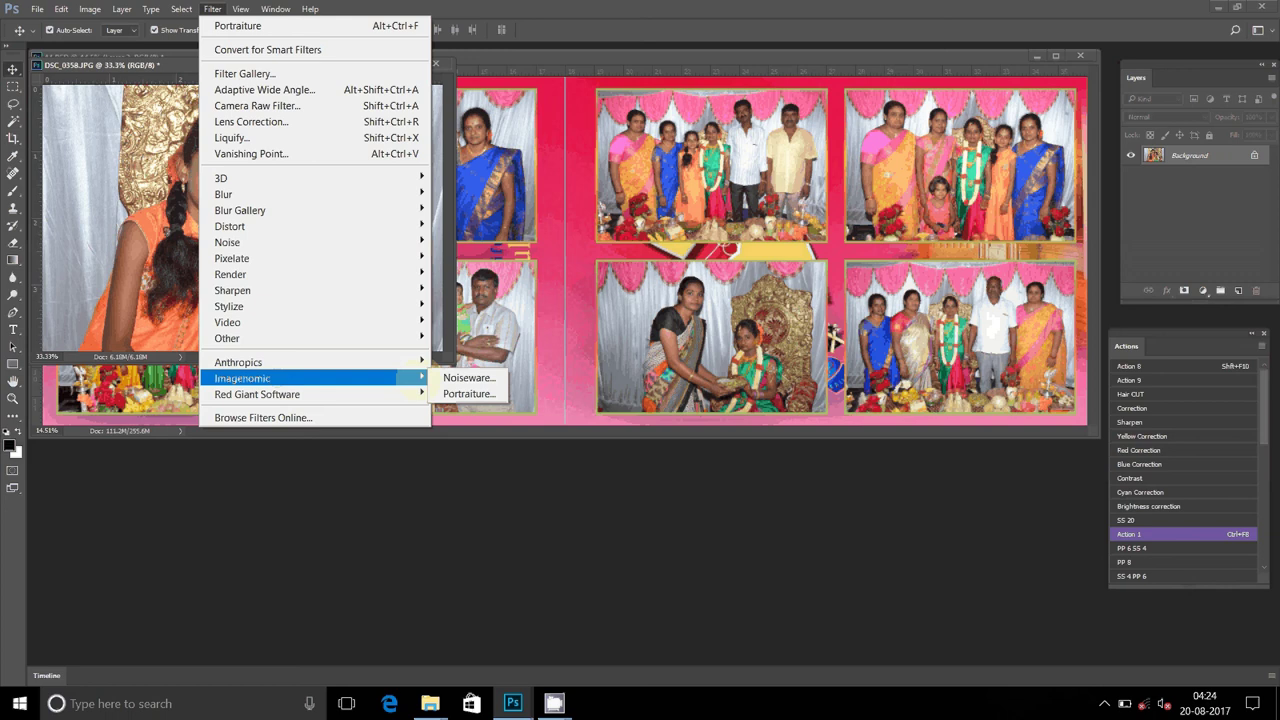
{"action": "left_click", "coordinate": [469, 394]}
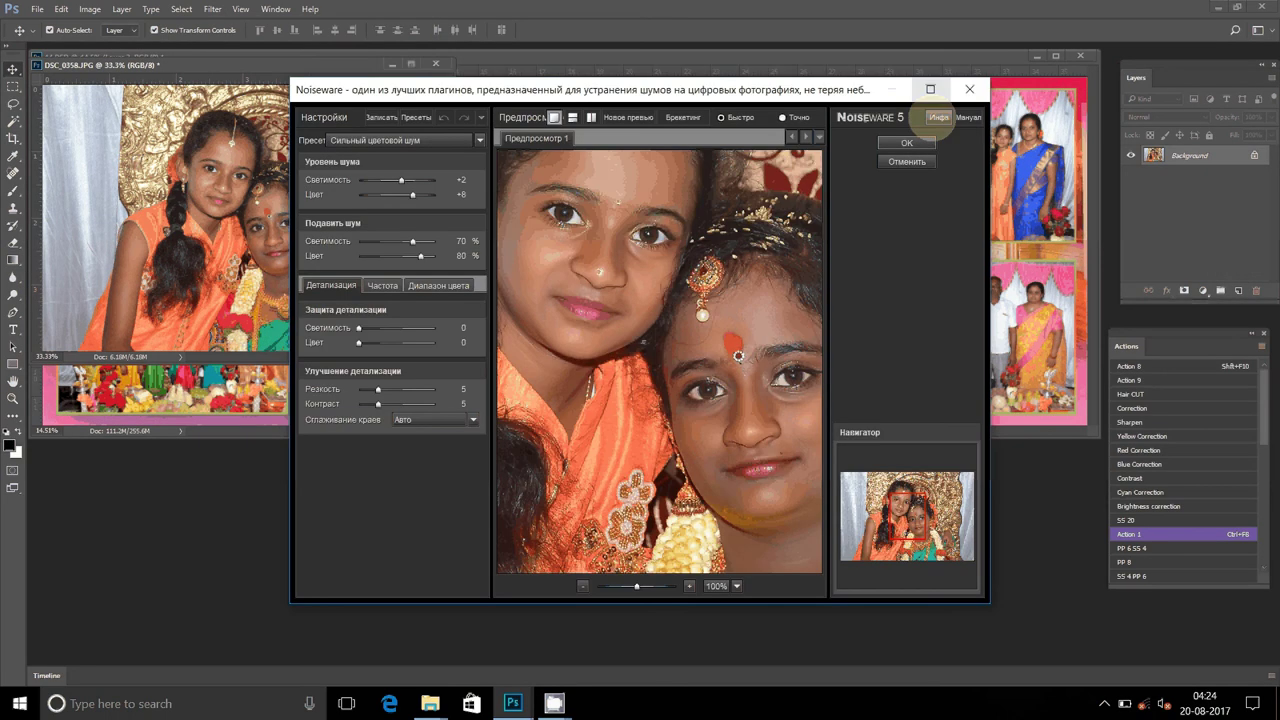
{"action": "left_click", "coordinate": [906, 142]}
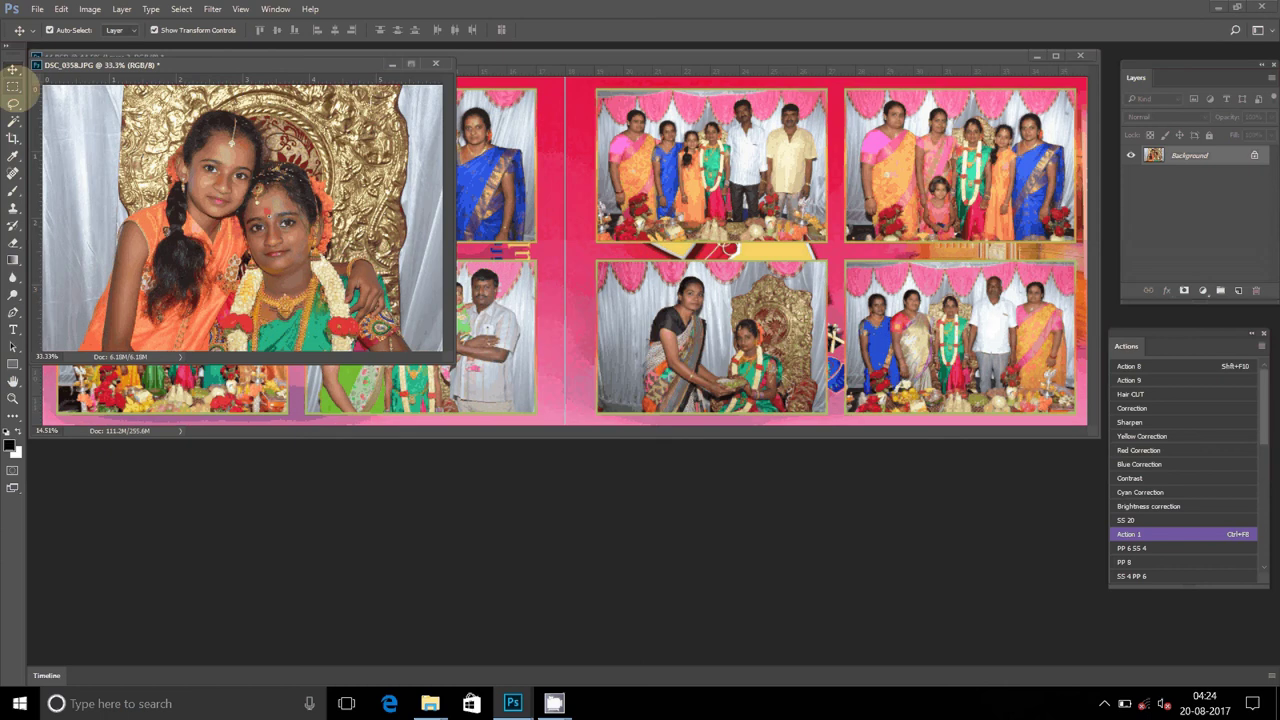
Make a 9 px feathered elliptical selection around the two girls in DSC_0358
{"action": "left_click", "coordinate": [13, 87]}
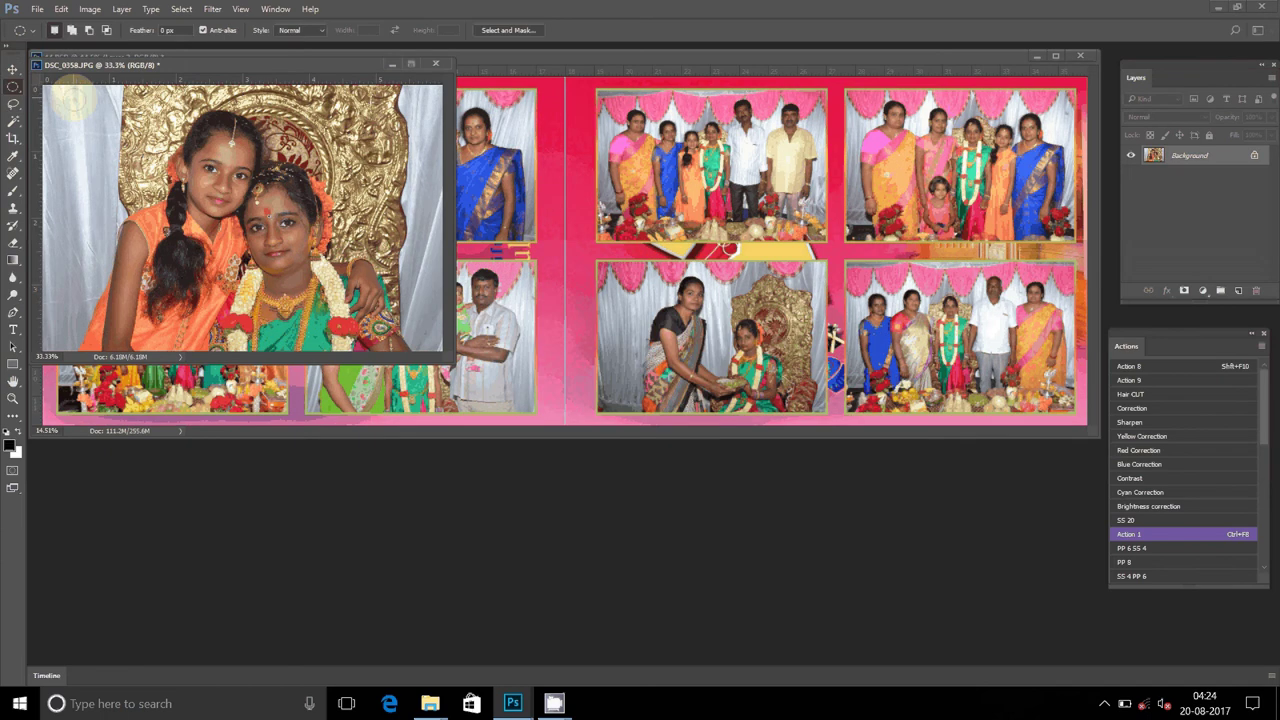
{"action": "mouse_move", "coordinate": [75, 100]}
{"action": "left_mouse_down"}
{"action": "mouse_move", "coordinate": [330, 290]}
{"action": "mouse_move", "coordinate": [418, 376]}
{"action": "mouse_move", "coordinate": [424, 346]}
{"action": "mouse_move", "coordinate": [330, 252]}
{"action": "mouse_move", "coordinate": [342, 253]}
{"action": "left_mouse_up"}
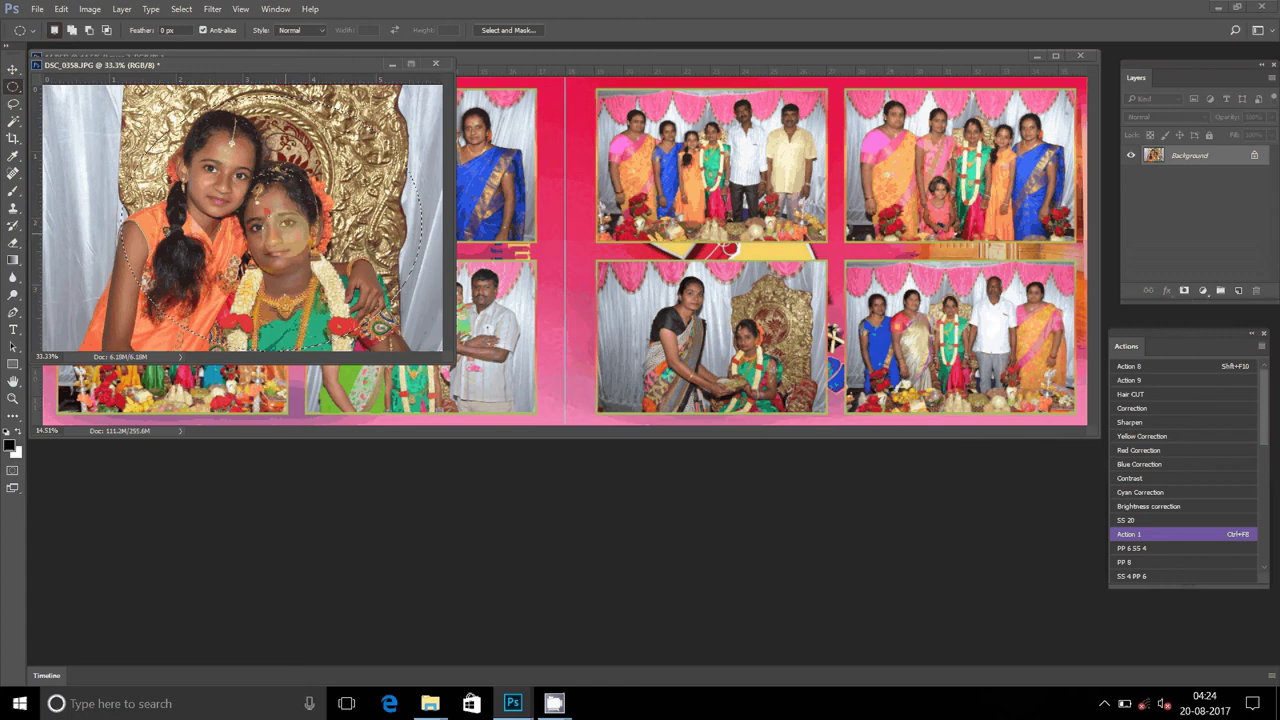
{"action": "right_click", "coordinate": [285, 225]}
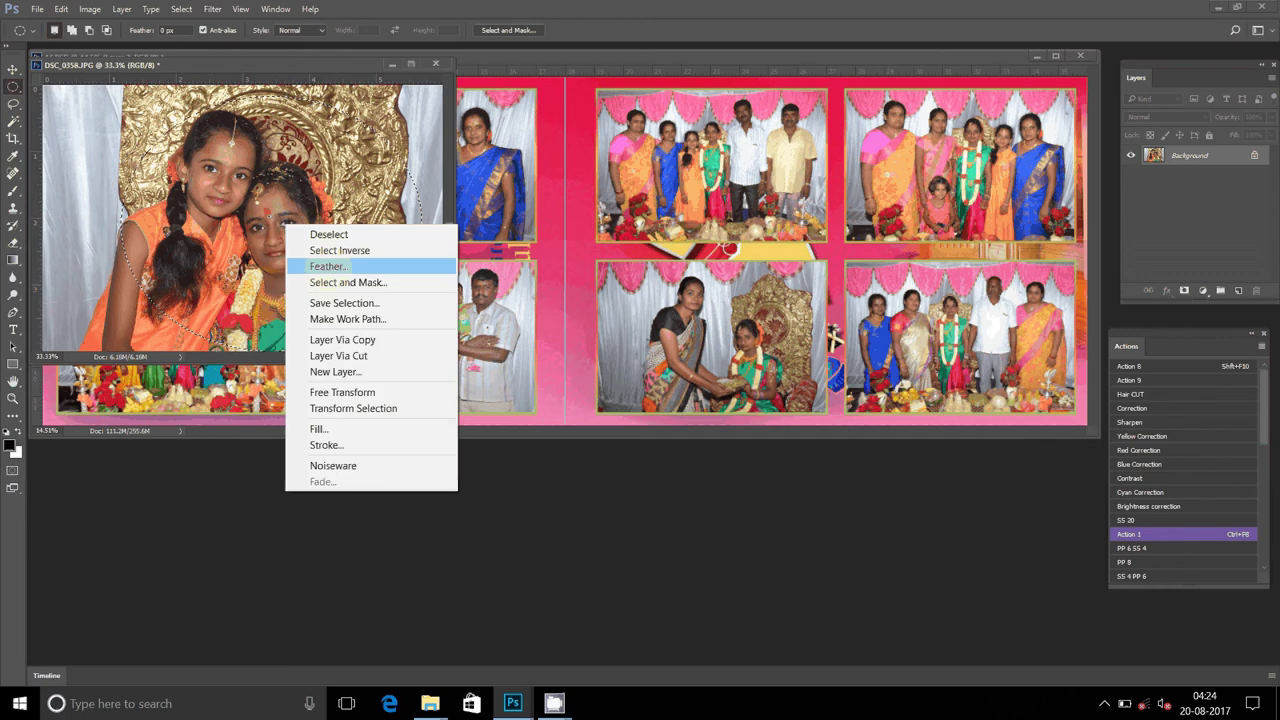
{"action": "left_click", "coordinate": [330, 266]}
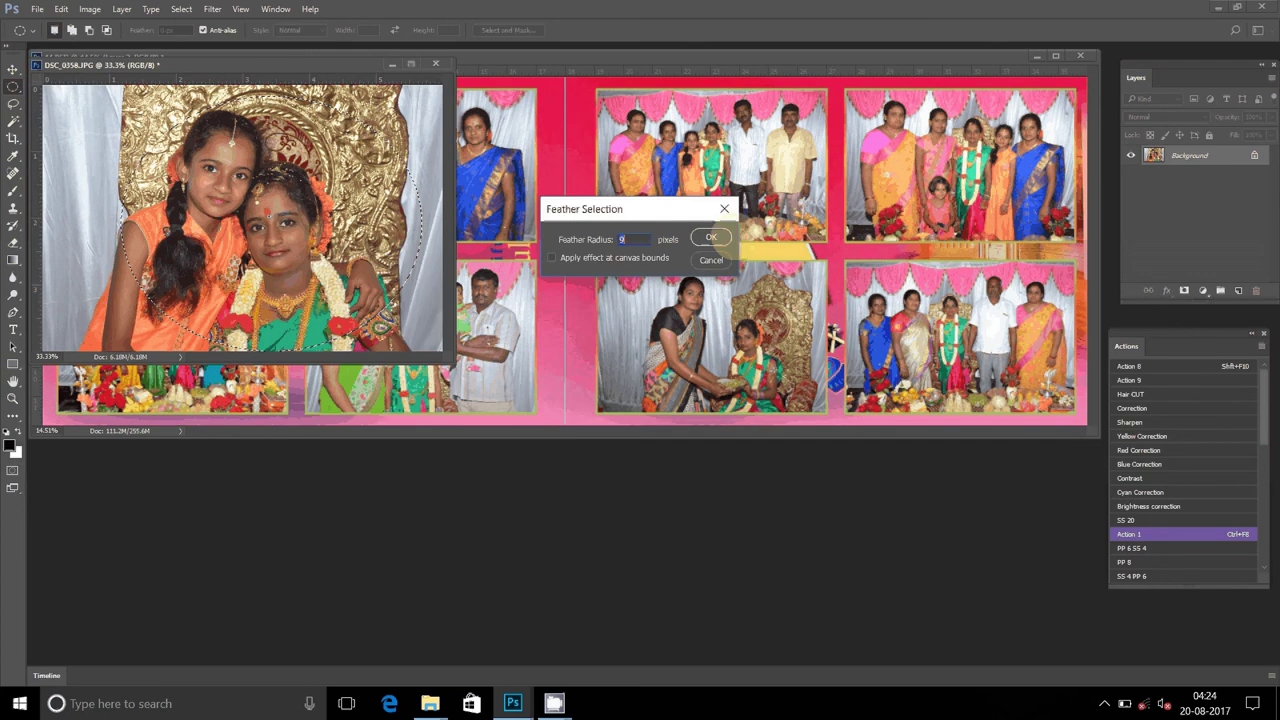
{"action": "left_click", "coordinate": [711, 237]}
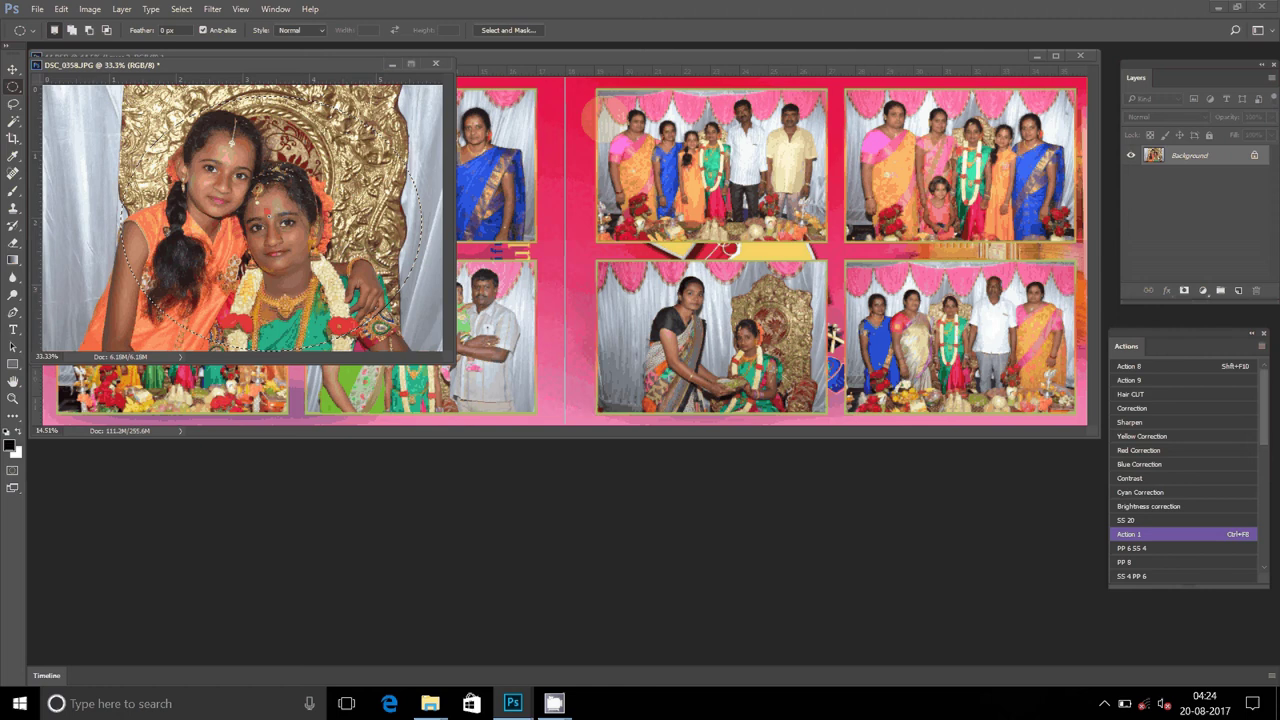
Close DSC_0358 without saving and paste the oval cut-out into 14.PSD
{"action": "left_click", "coordinate": [435, 63]}
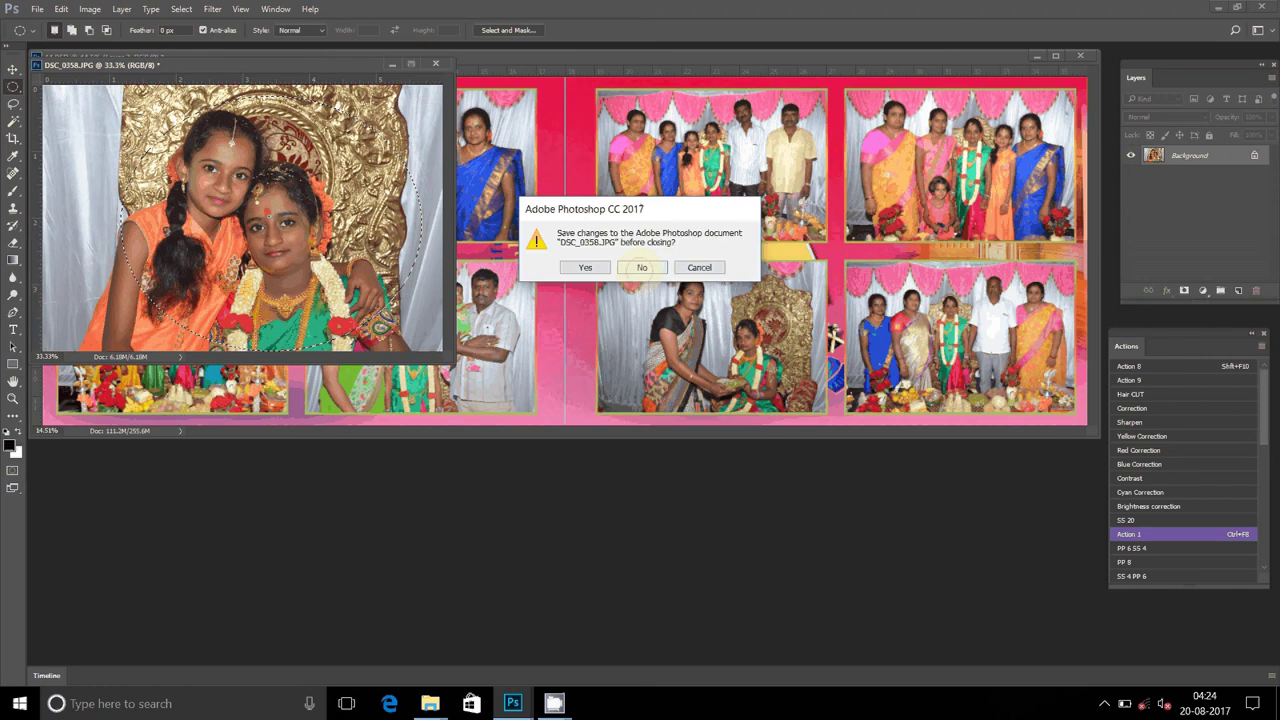
{"action": "left_click", "coordinate": [642, 267]}
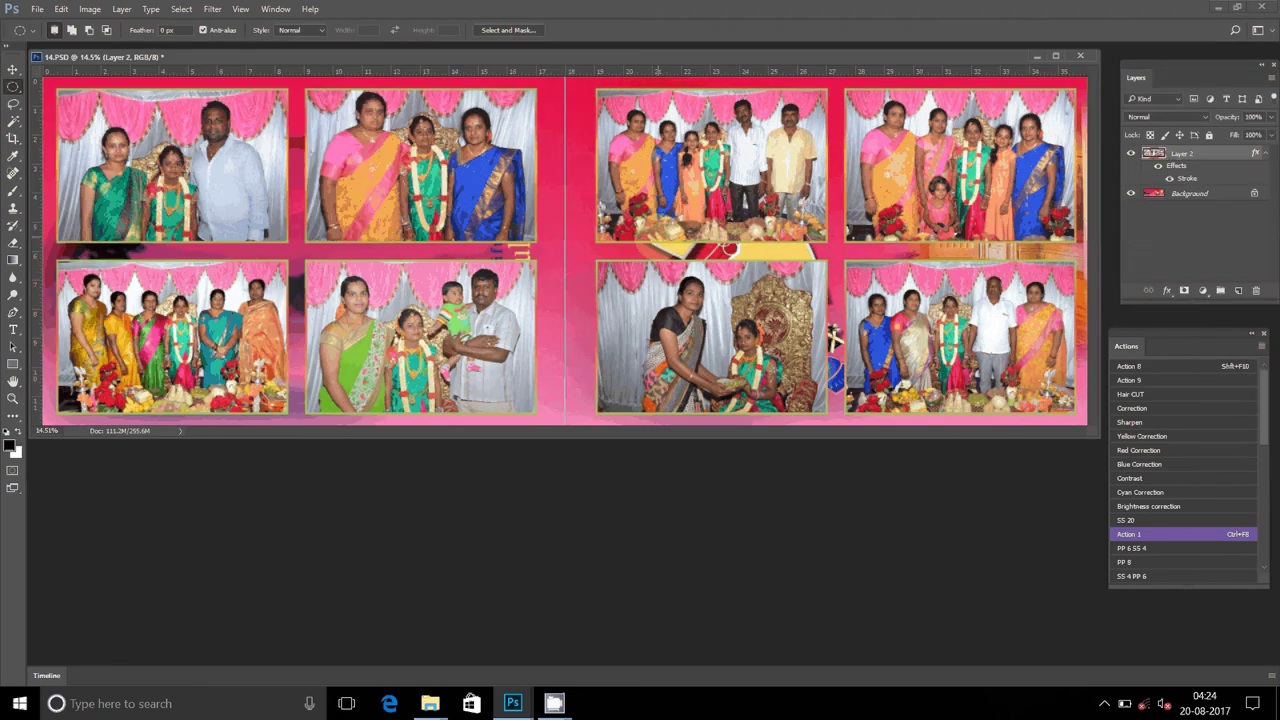
{"action": "key", "text": "ctrl+v"}
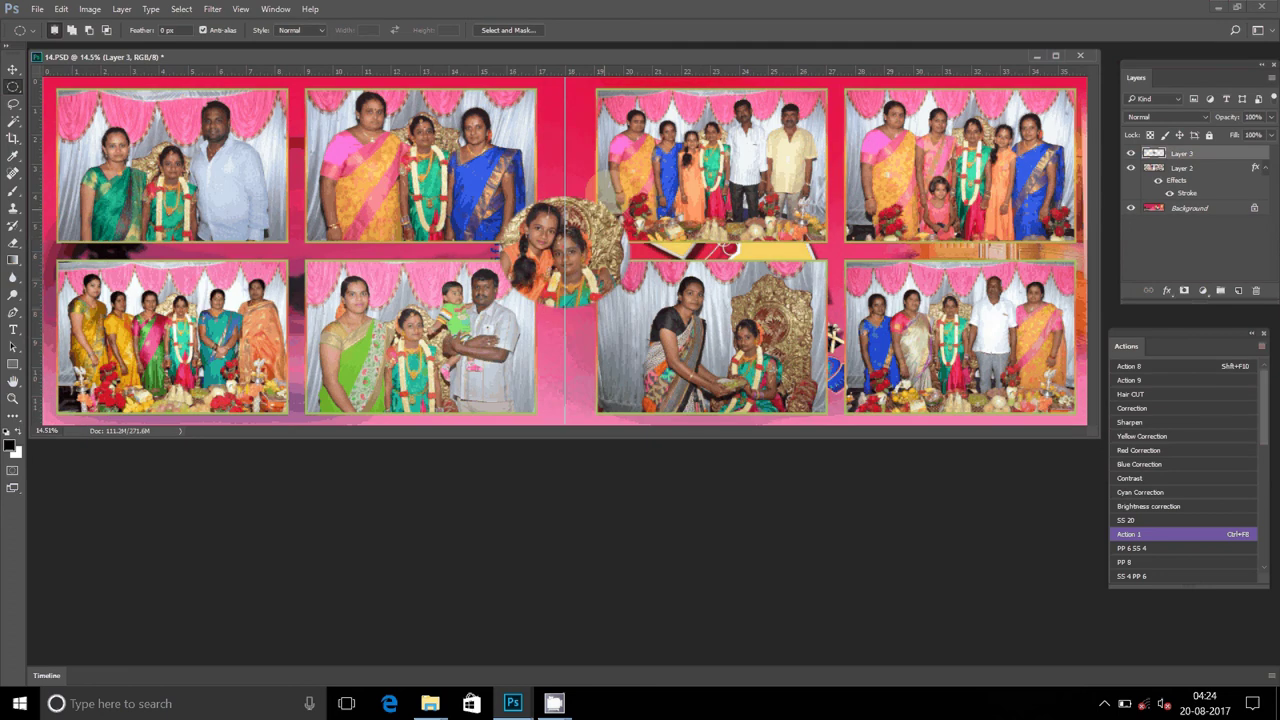
Move the pasted oval portrait (Layer 3) onto the right page
{"action": "key", "text": "v"}
{"action": "mouse_move", "coordinate": [585, 210]}
{"action": "left_mouse_down"}
{"action": "mouse_move", "coordinate": [905, 228]}
{"action": "mouse_move", "coordinate": [868, 193]}
{"action": "mouse_move", "coordinate": [888, 207]}
{"action": "mouse_move", "coordinate": [857, 218]}
{"action": "left_mouse_up"}
{"action": "key", "text": "Return"}
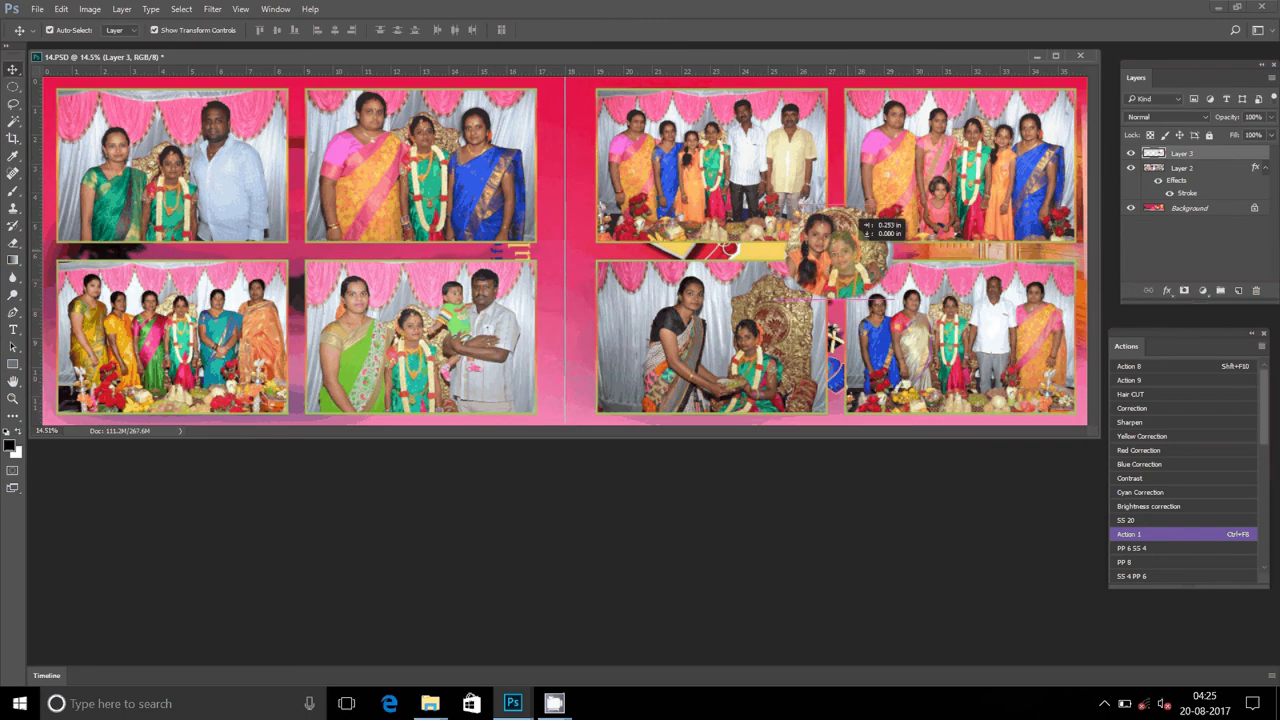
Give Layer 3 a Stroke effect using the Gold, Teal, Green gradient
{"action": "left_click", "coordinate": [1165, 291]}
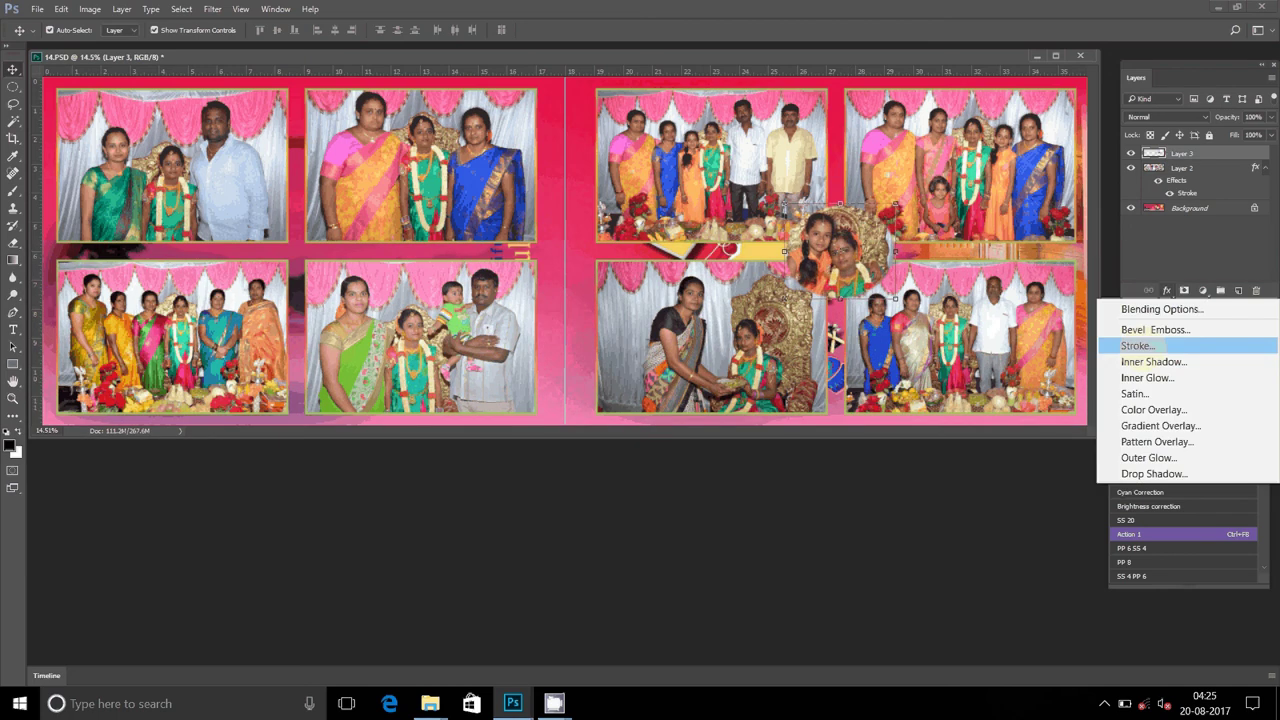
{"action": "left_click", "coordinate": [1137, 345]}
{"action": "left_click", "coordinate": [633, 274]}
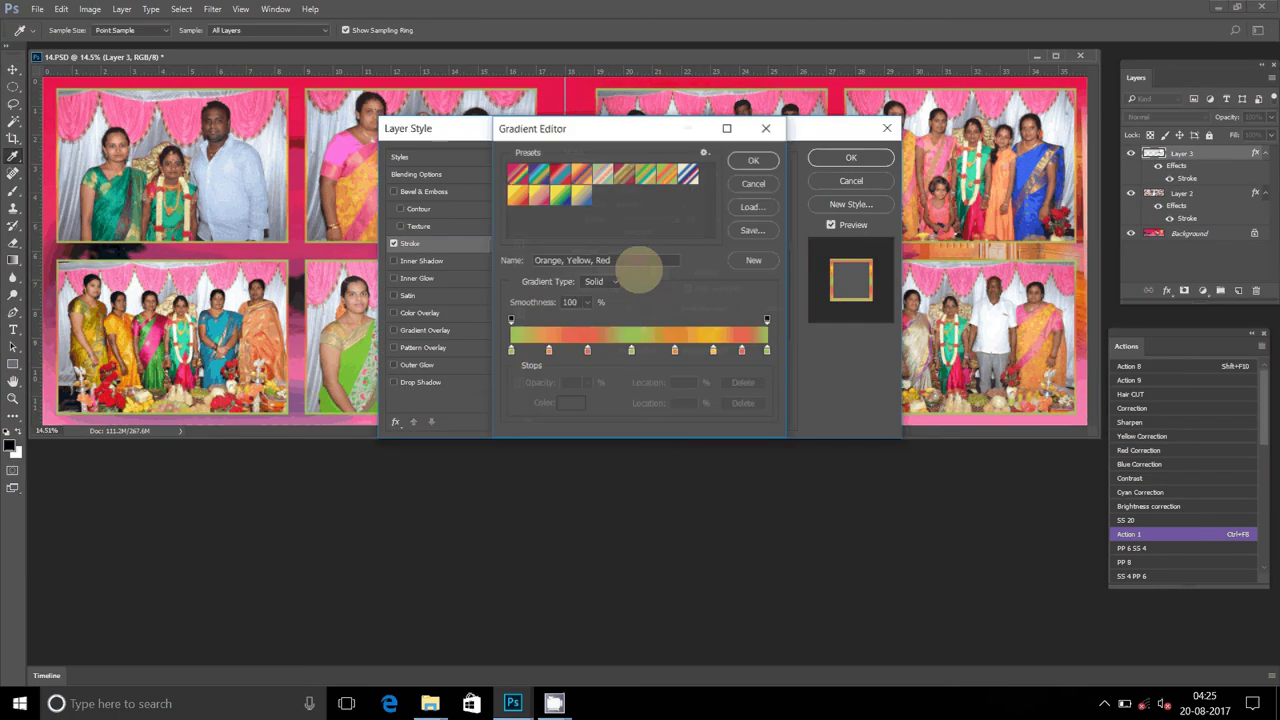
{"action": "left_click", "coordinate": [646, 173]}
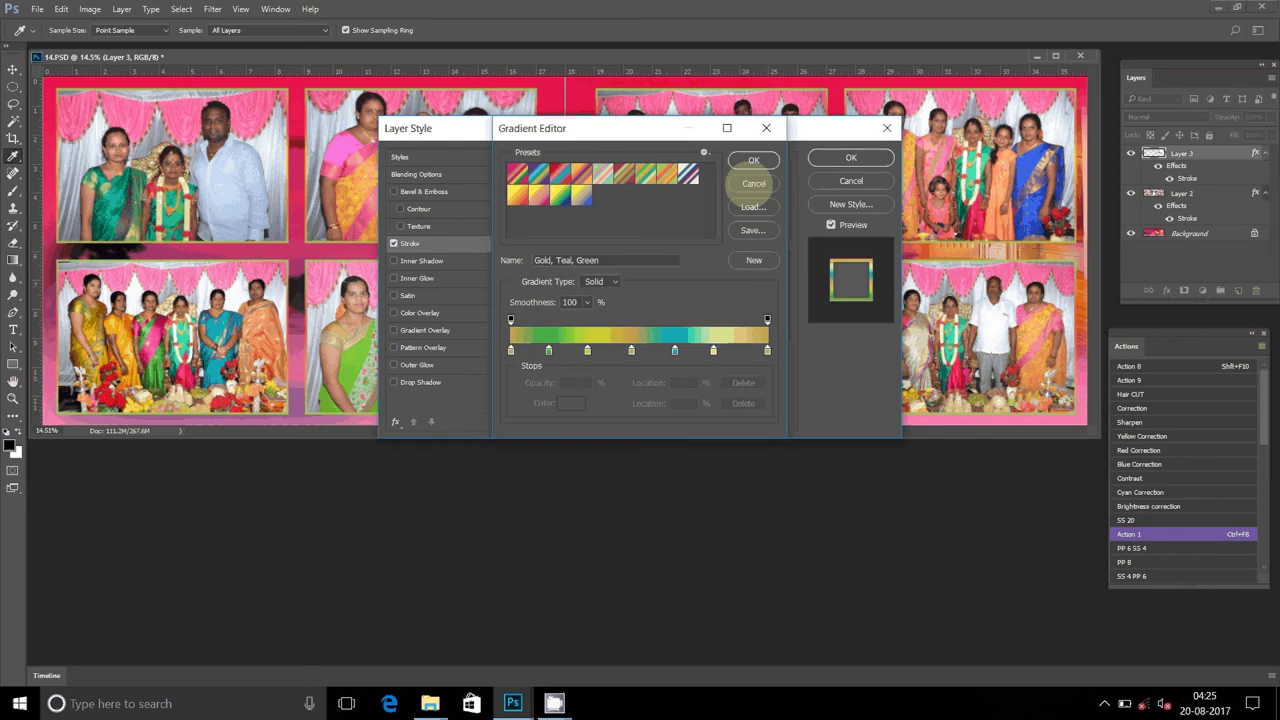
{"action": "left_click", "coordinate": [754, 160]}
{"action": "left_click", "coordinate": [851, 158]}
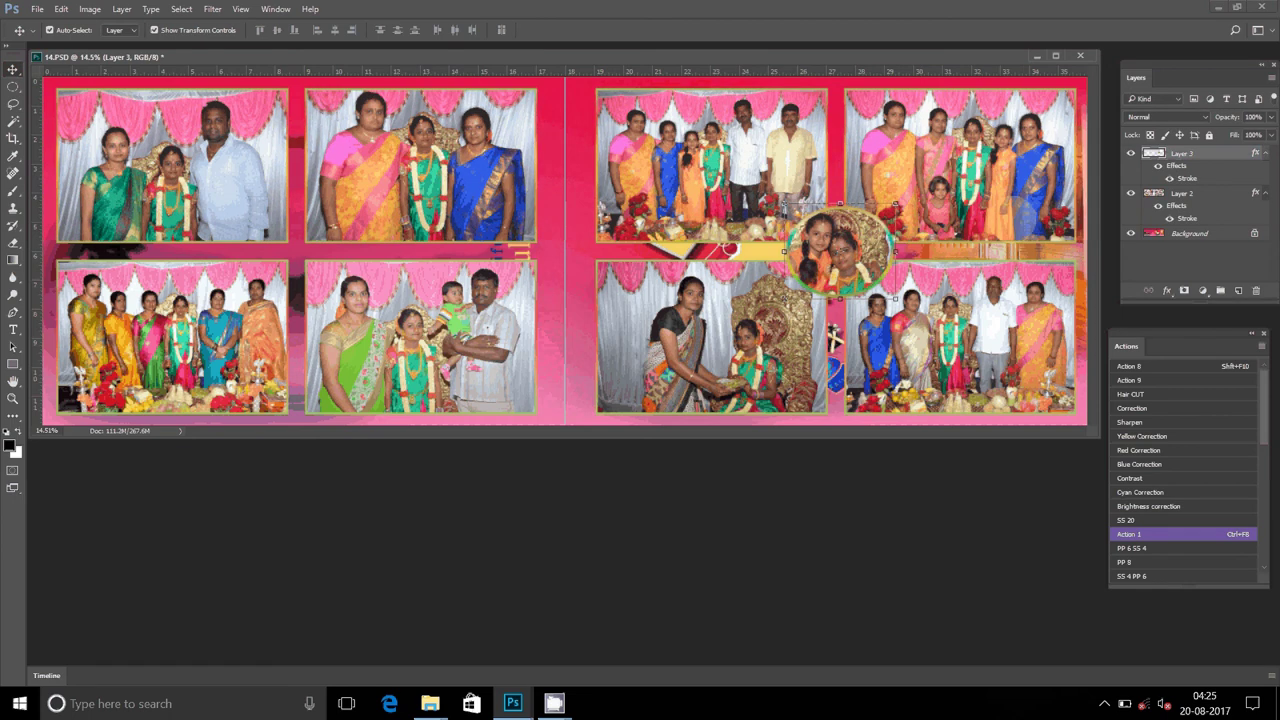
Move DSC_0358 out of the Appi Anna folder with Move to
{"action": "left_click", "coordinate": [430, 703]}
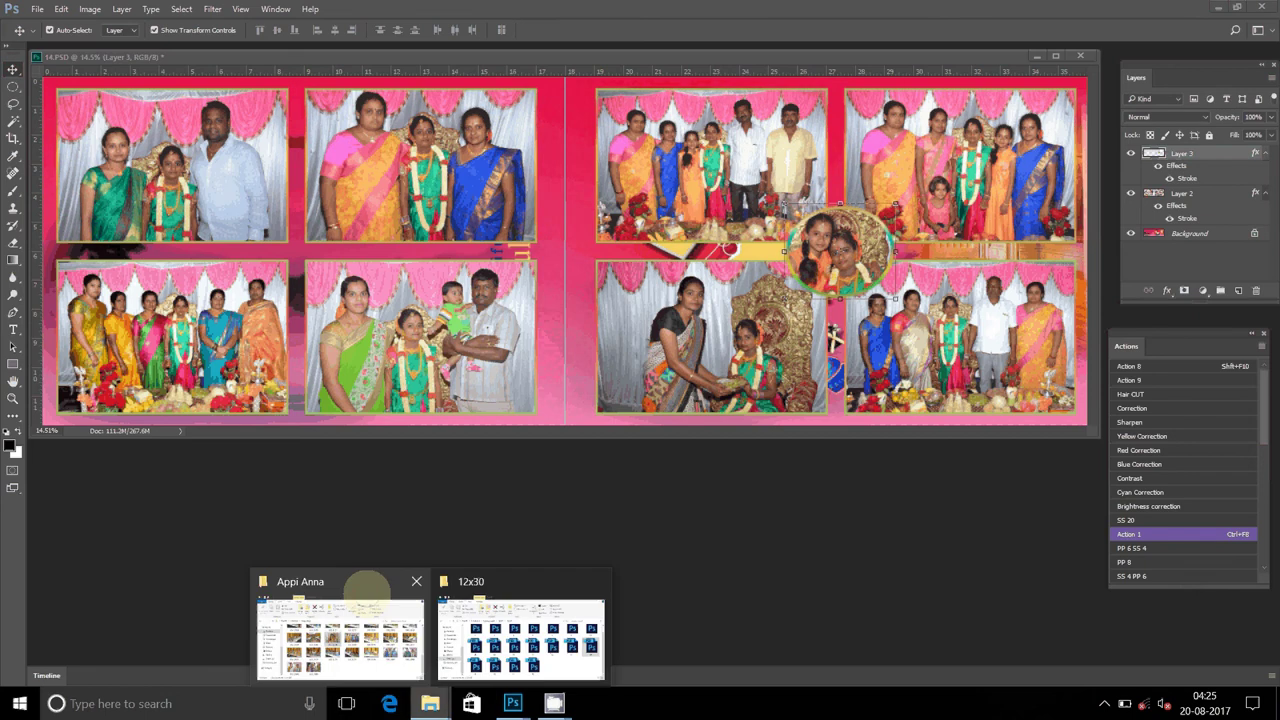
{"action": "left_click", "coordinate": [368, 590]}
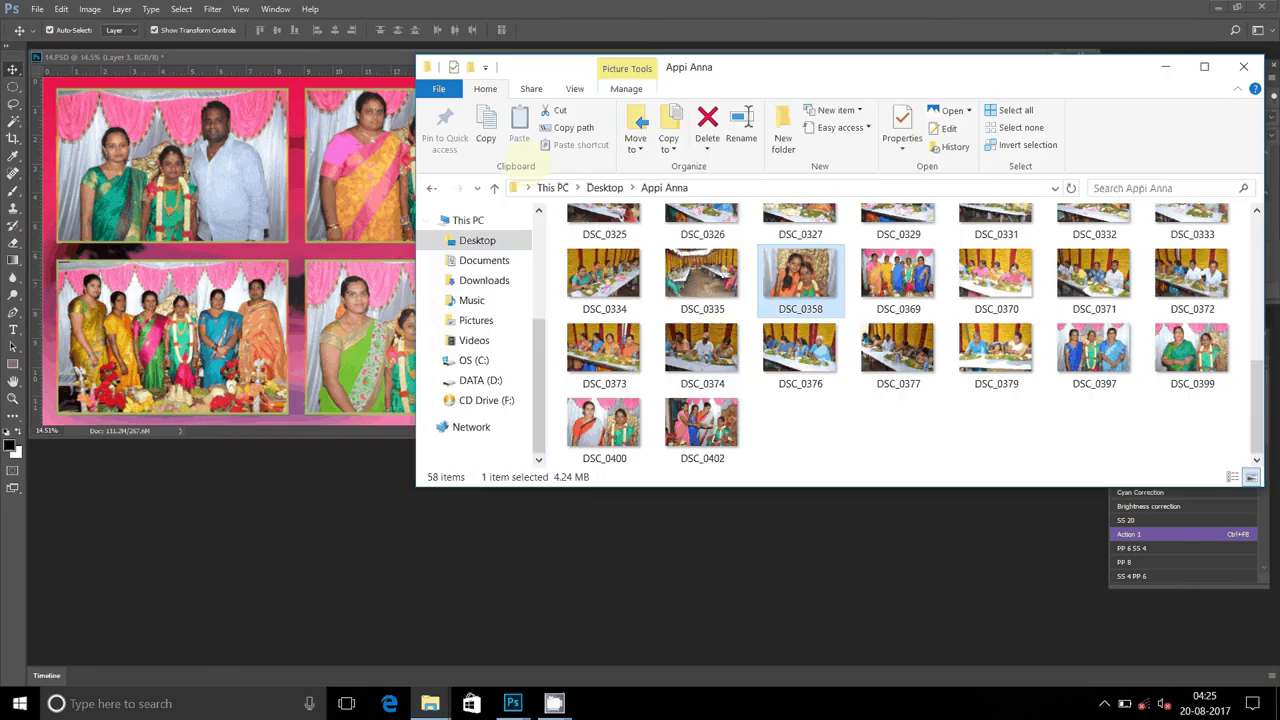
{"action": "left_click", "coordinate": [636, 135]}
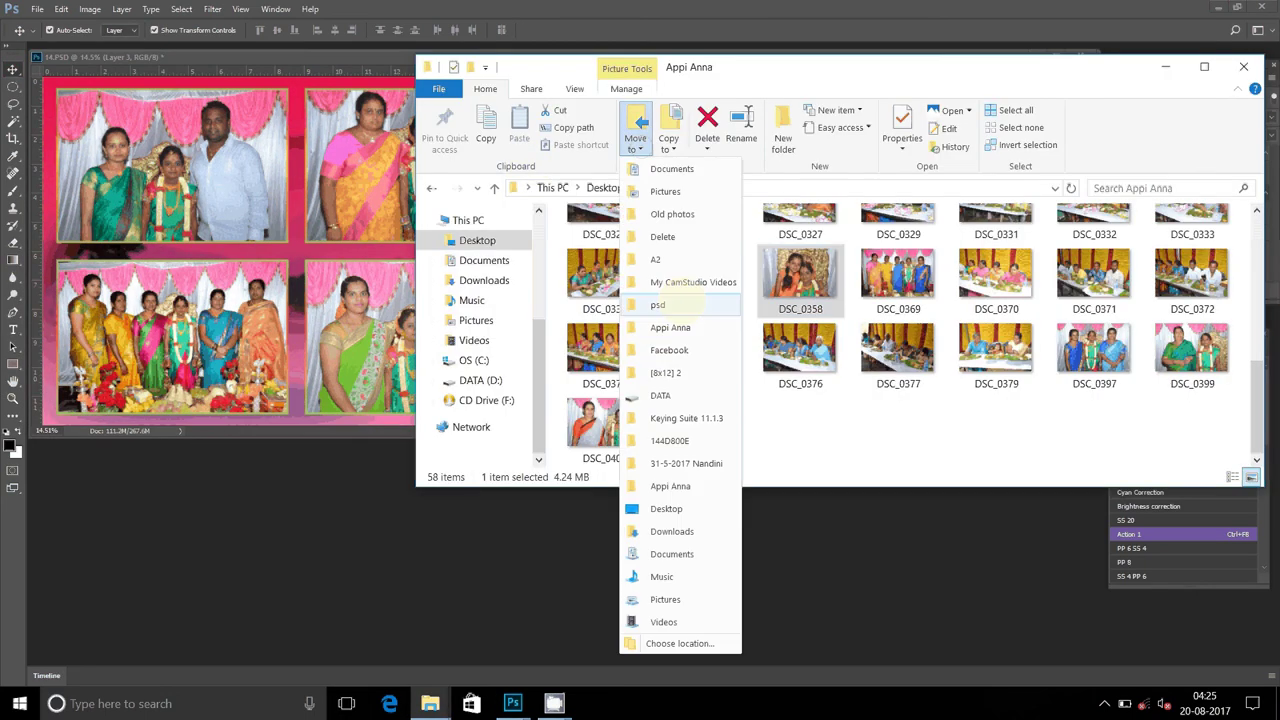
{"action": "left_click", "coordinate": [662, 237]}
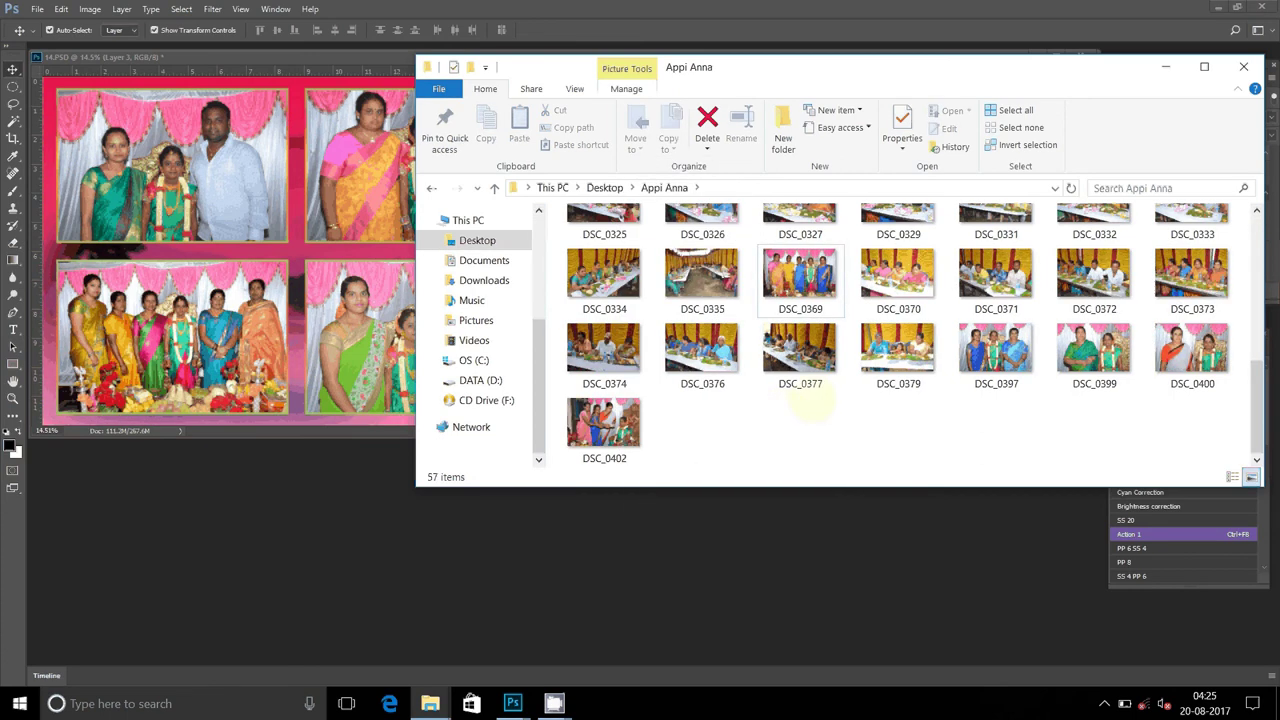
Drag DSC_0219 from the Appi Anna folder into Photoshop
{"action": "scroll", "coordinate": [812, 405], "scroll_direction": "up", "scroll_amount": 2}
{"action": "scroll", "coordinate": [800, 385], "scroll_direction": "up", "scroll_amount": 1}
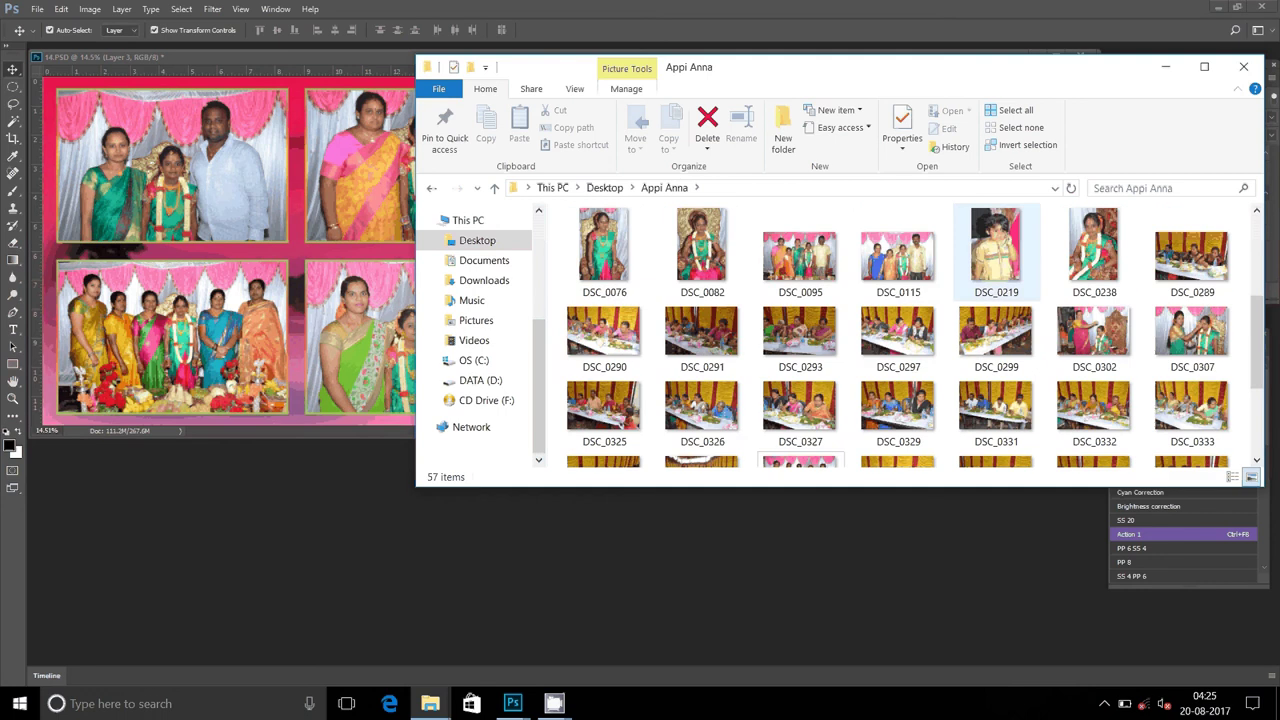
{"action": "left_click_drag", "start_coordinate": [995, 245], "coordinate": [932, 598]}
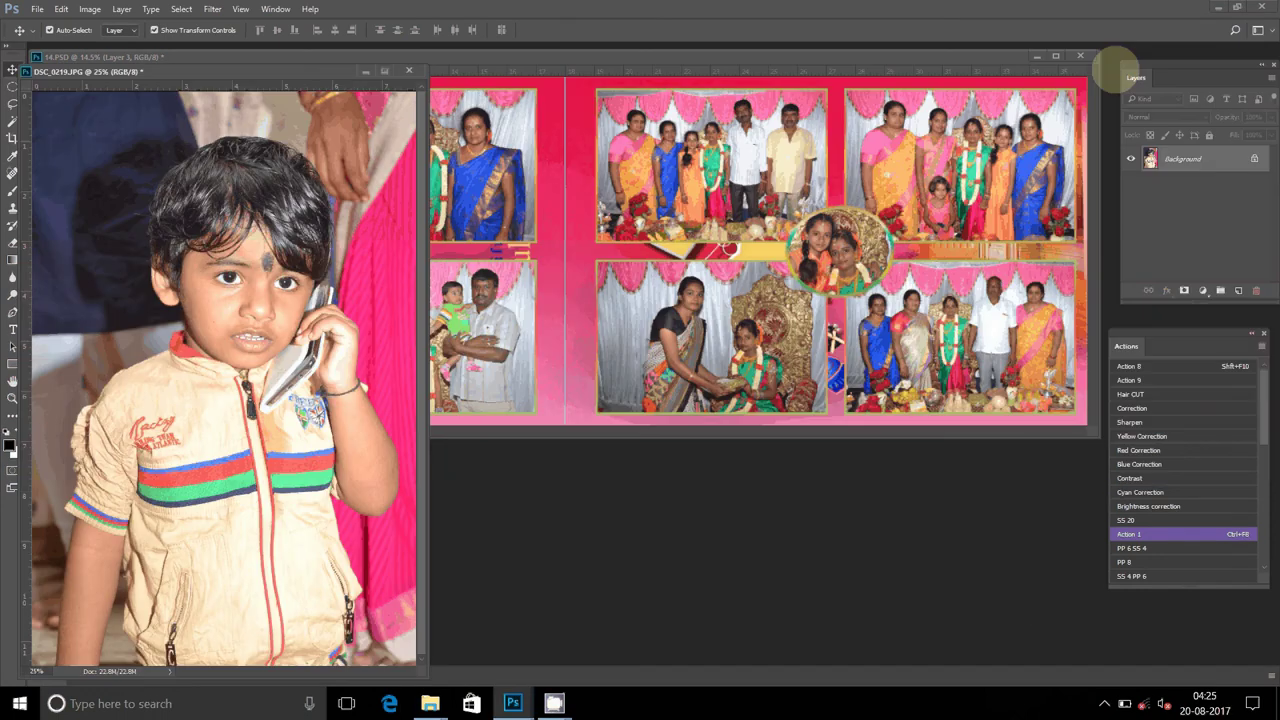
Apply the Imagenomic Portraiture skin-smoothing filter to DSC_0219
{"action": "left_click", "coordinate": [212, 9]}
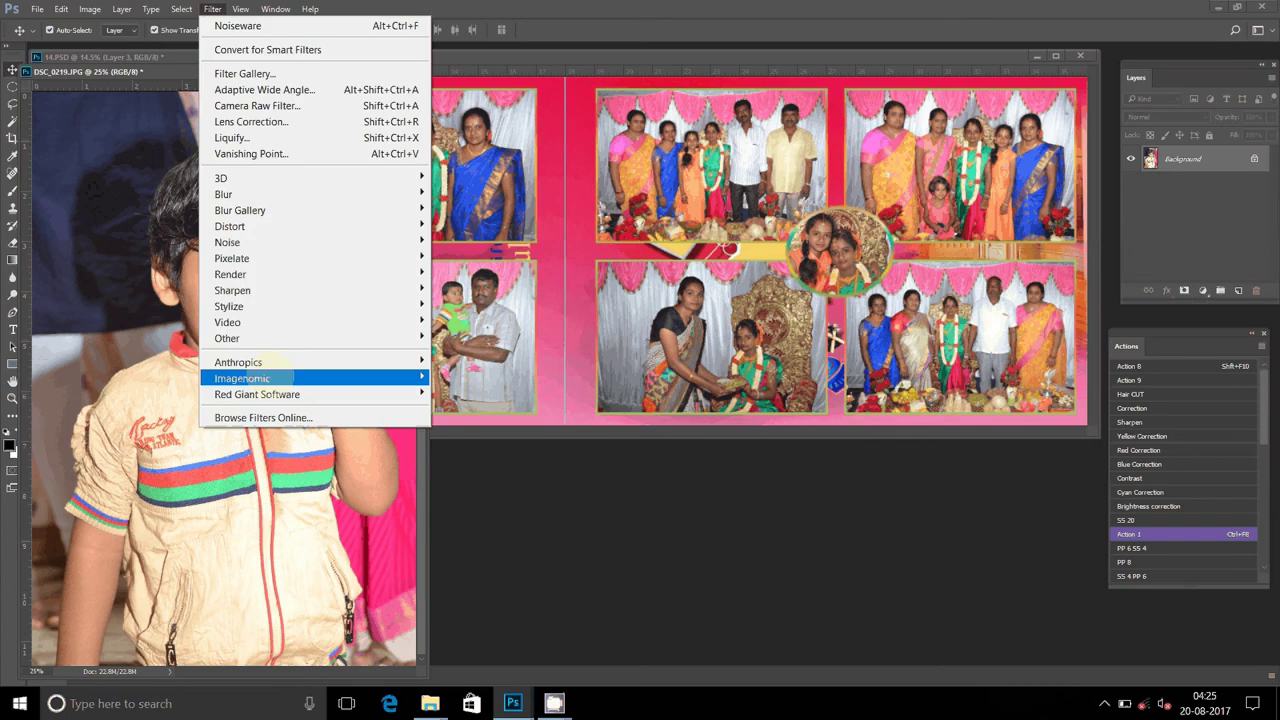
{"action": "left_click", "coordinate": [470, 378]}
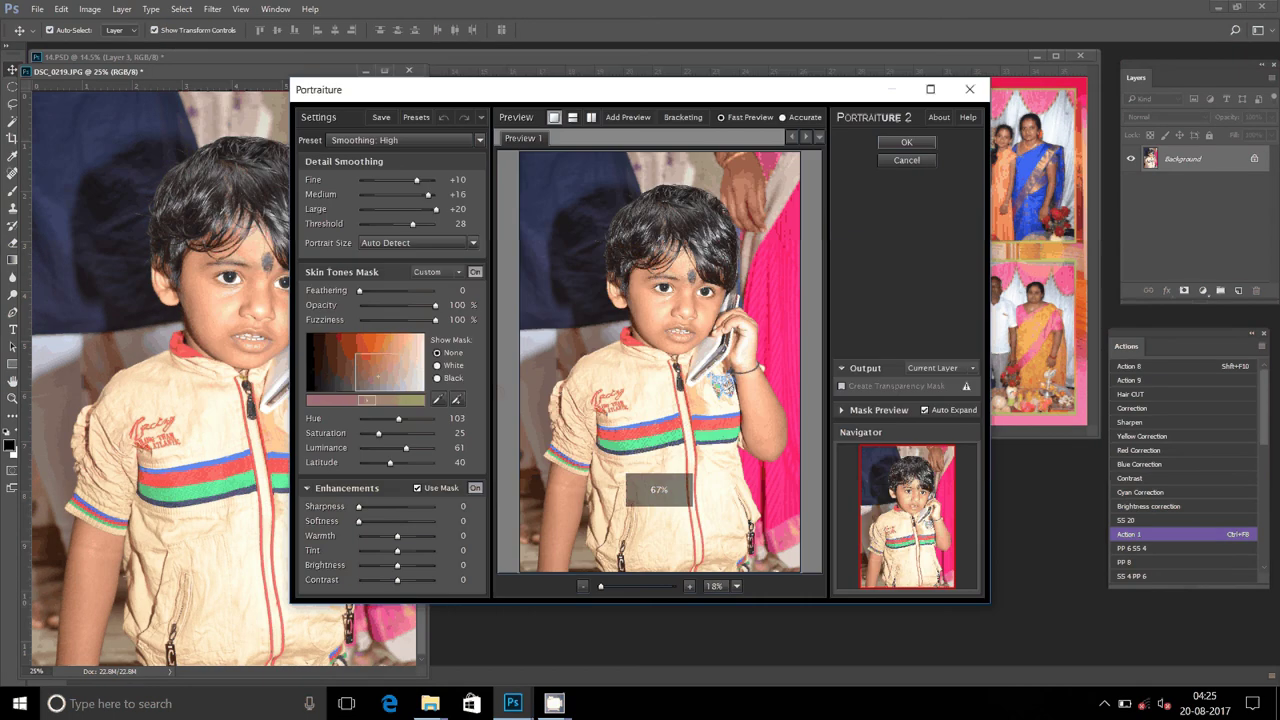
{"action": "key", "text": "Return"}
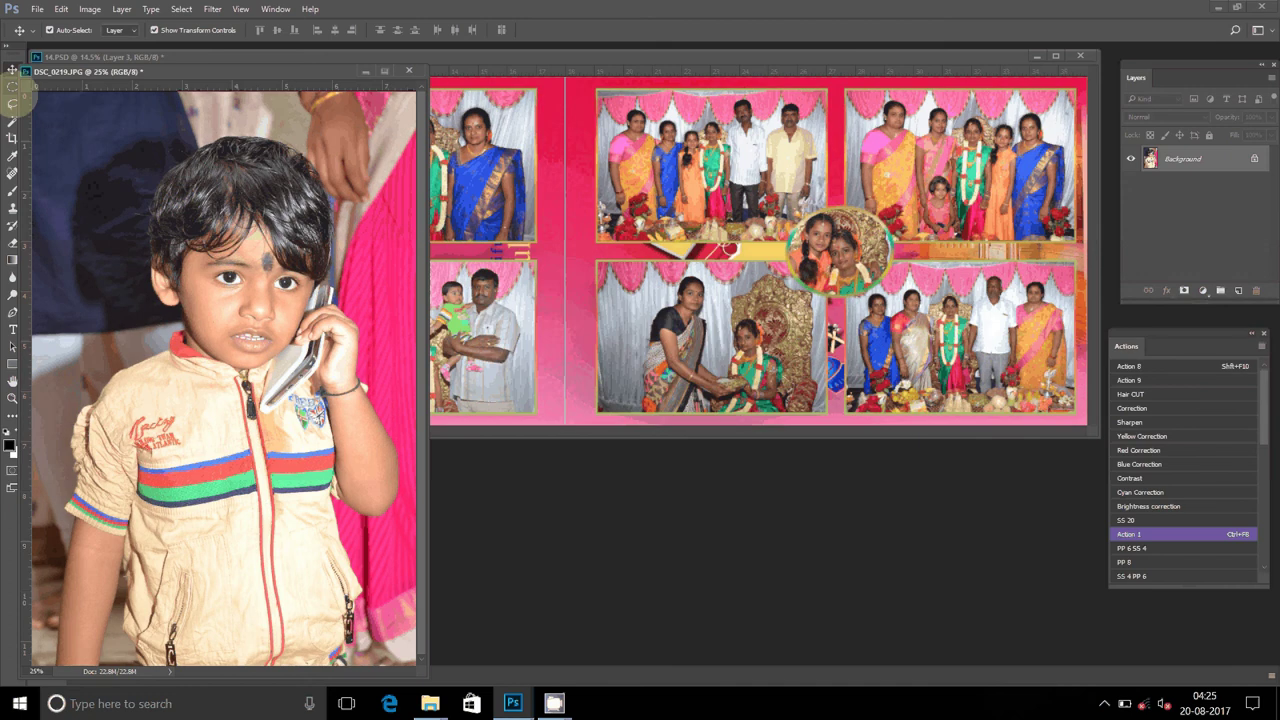
Copy a feathered oval selection of the boy's face and return to 14.PSD
{"action": "left_click", "coordinate": [12, 86]}
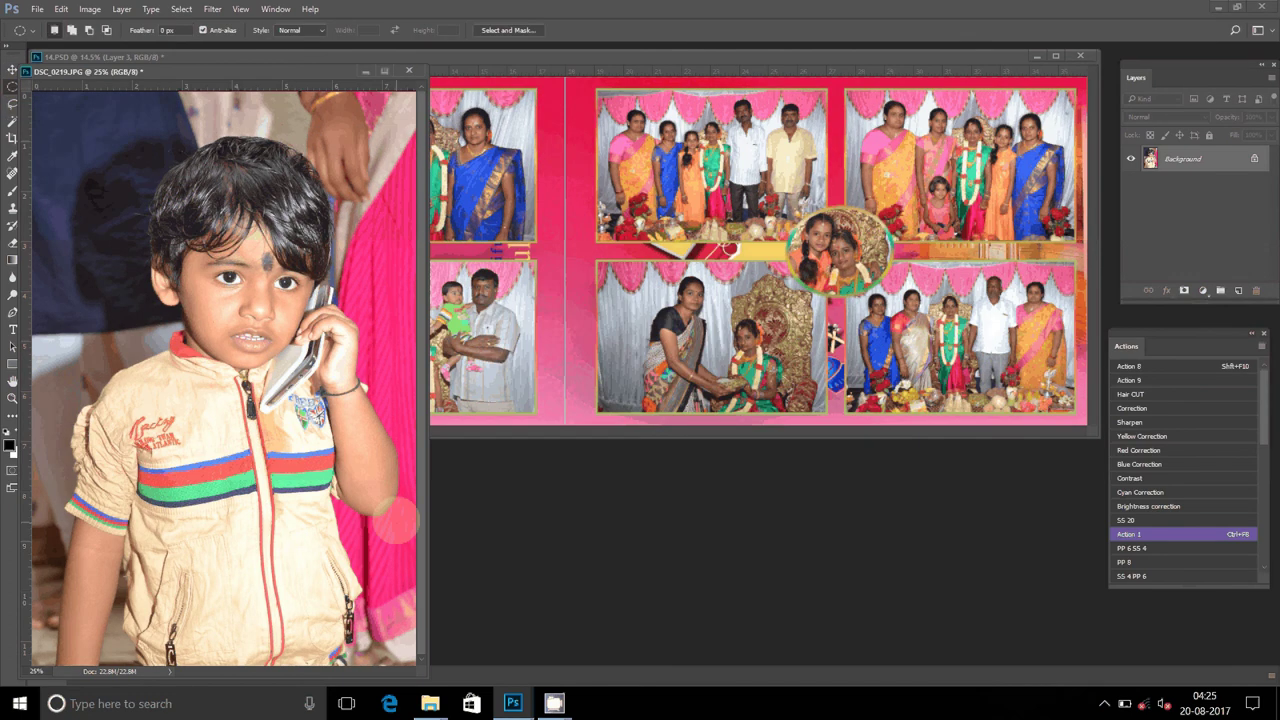
{"action": "right_click", "coordinate": [248, 307]}
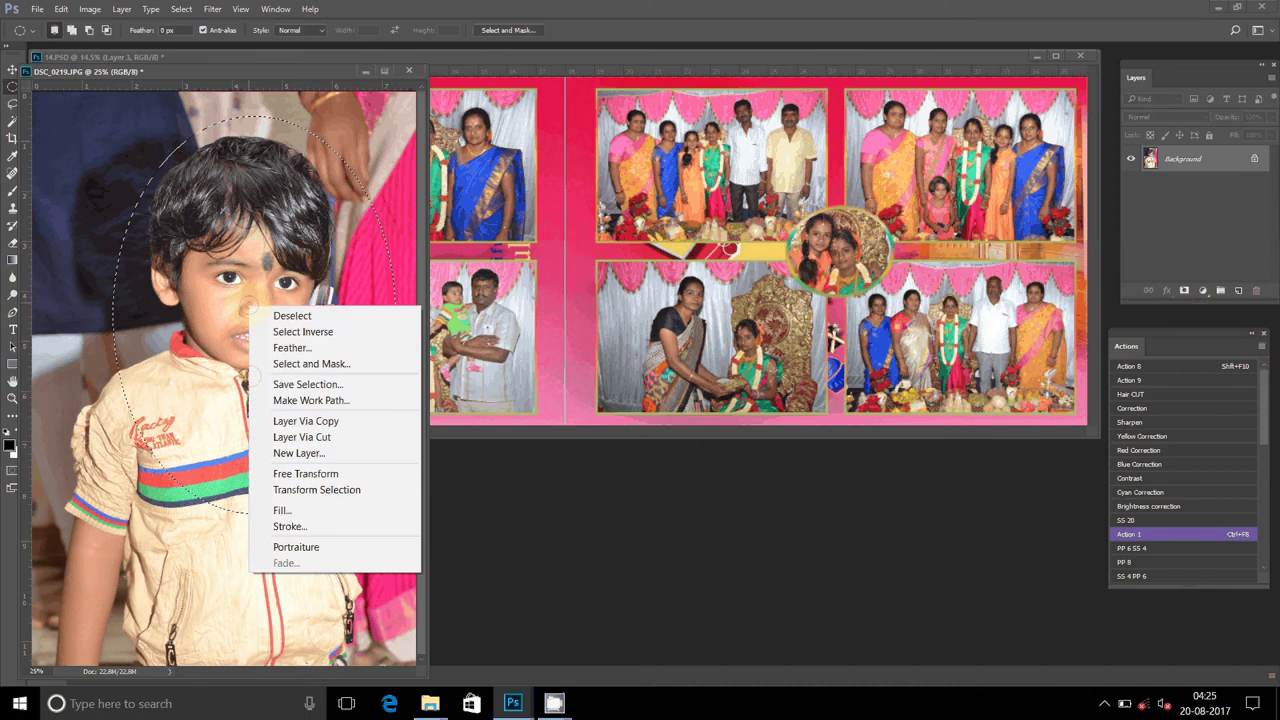
{"action": "left_click", "coordinate": [292, 347]}
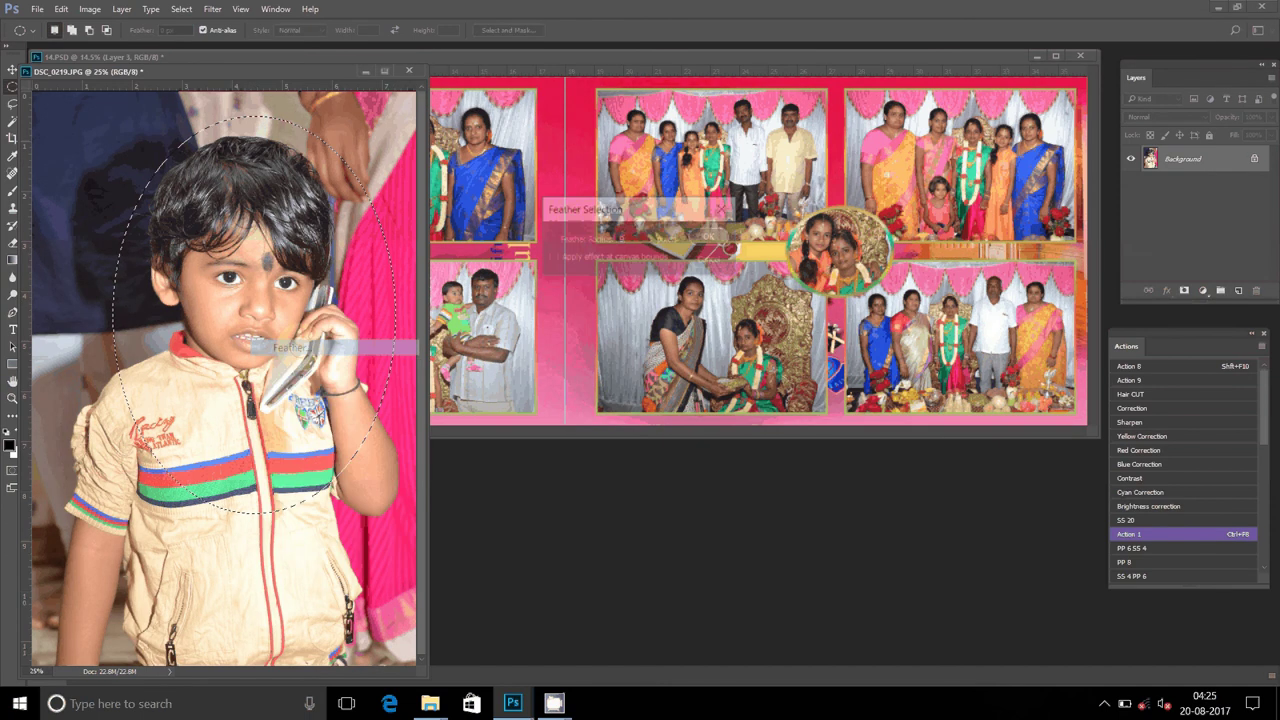
{"action": "left_click", "coordinate": [707, 236]}
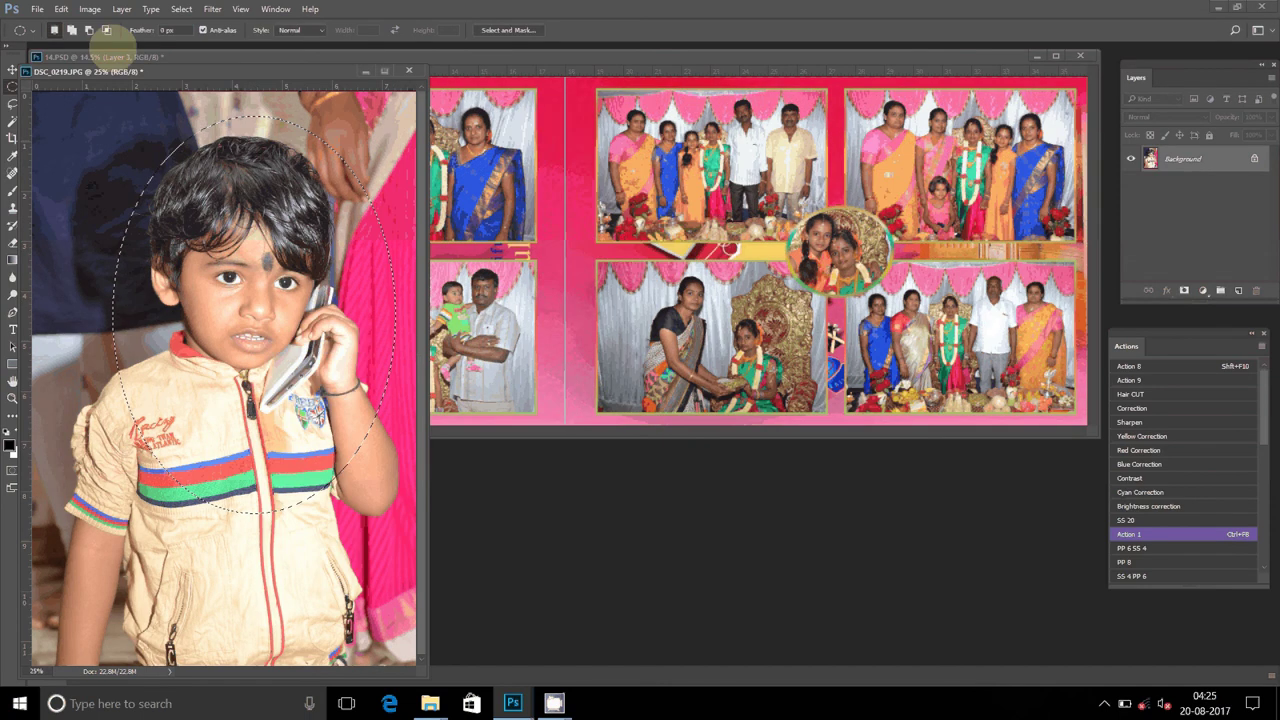
{"action": "left_click", "coordinate": [61, 9]}
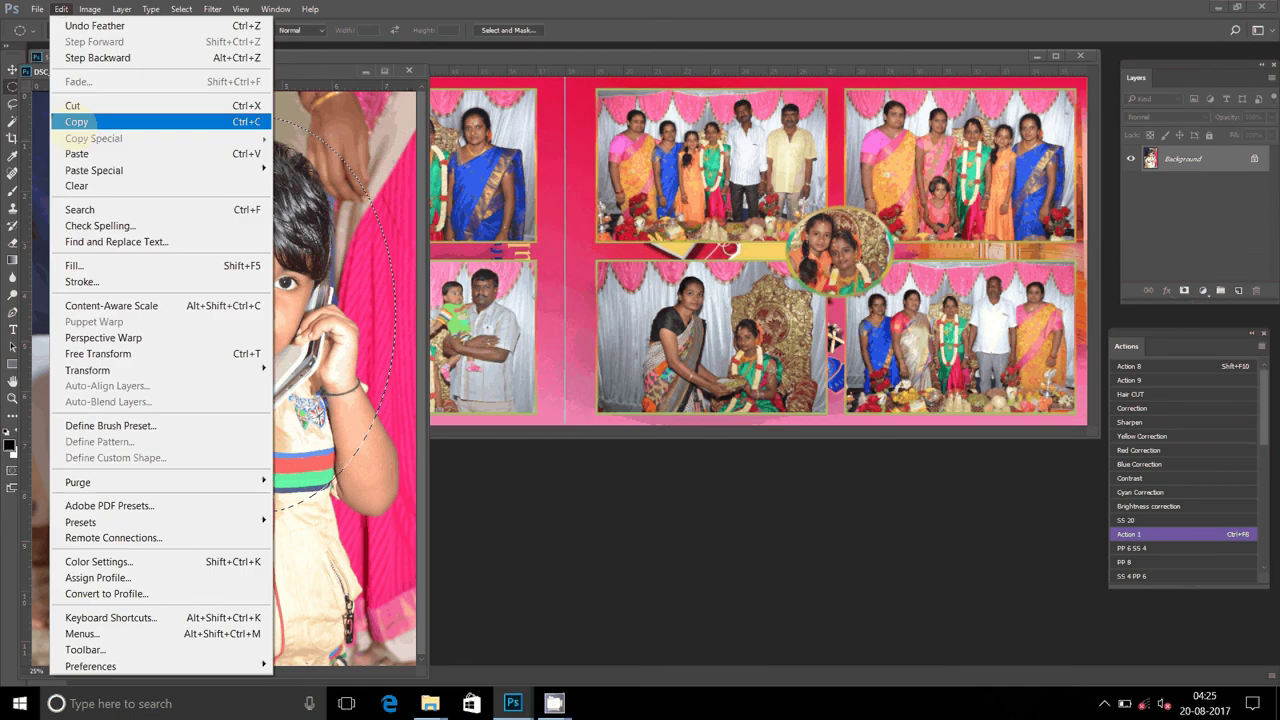
{"action": "left_click", "coordinate": [77, 121]}
{"action": "left_click", "coordinate": [563, 180]}
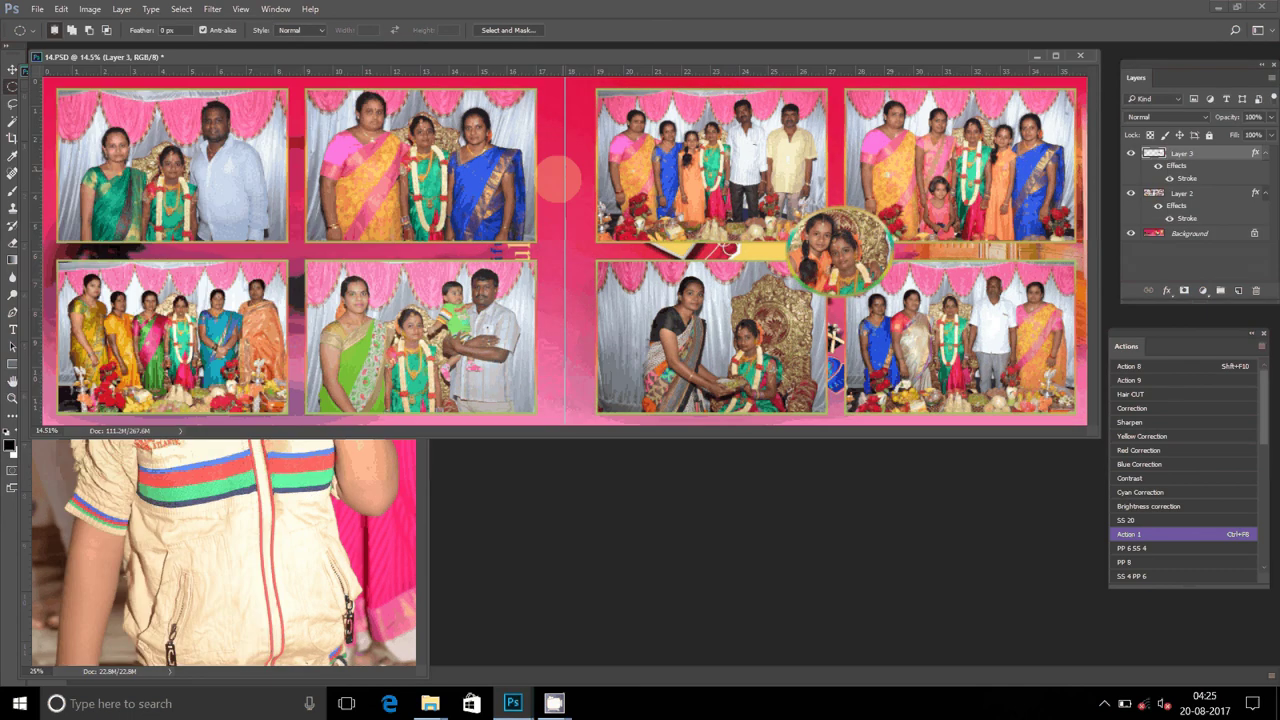
Paste the boy's round portrait into the album and move it onto the left page
{"action": "left_click", "coordinate": [61, 9]}
{"action": "left_click", "coordinate": [80, 153]}
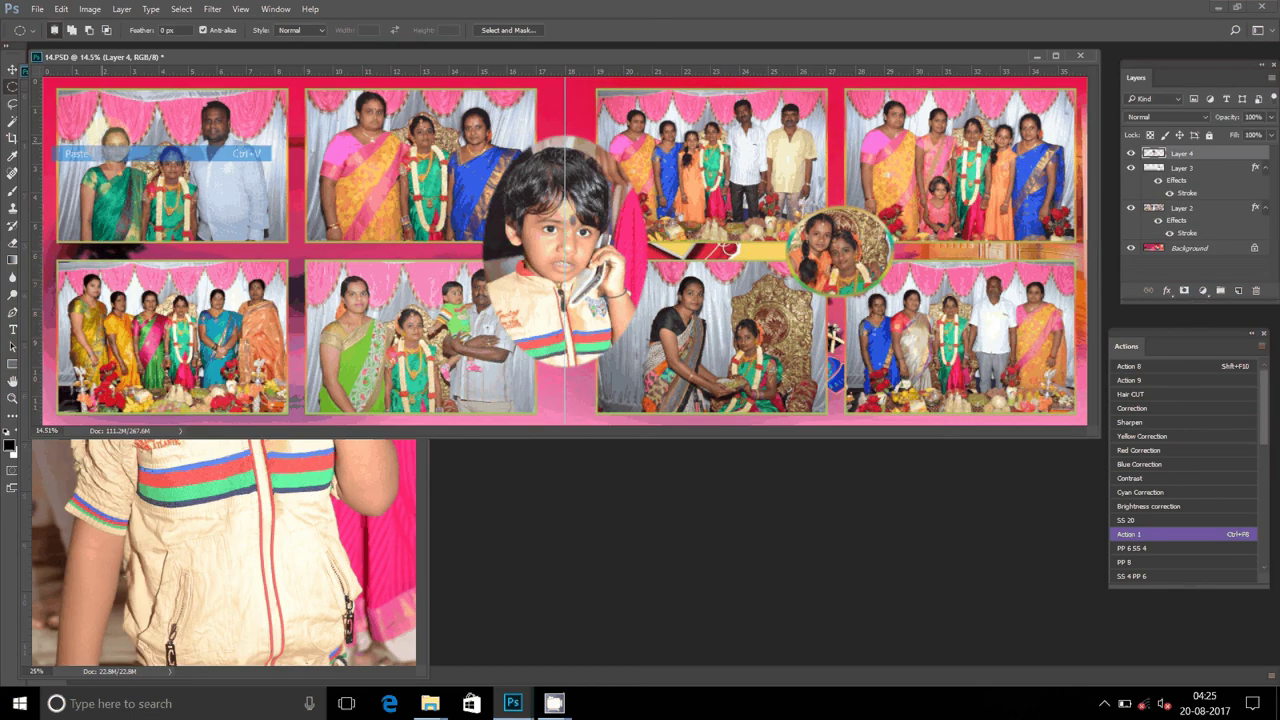
{"action": "key", "text": "v"}
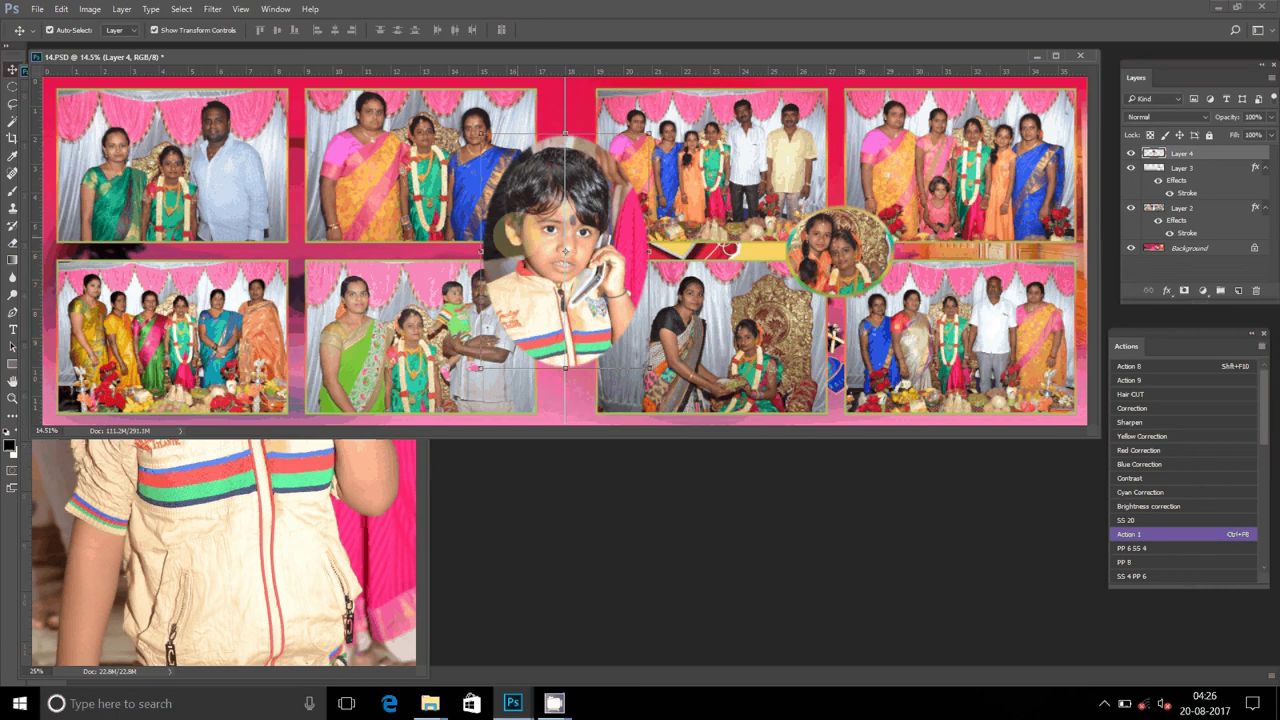
{"action": "left_click_drag", "start_coordinate": [565, 251], "coordinate": [302, 251]}
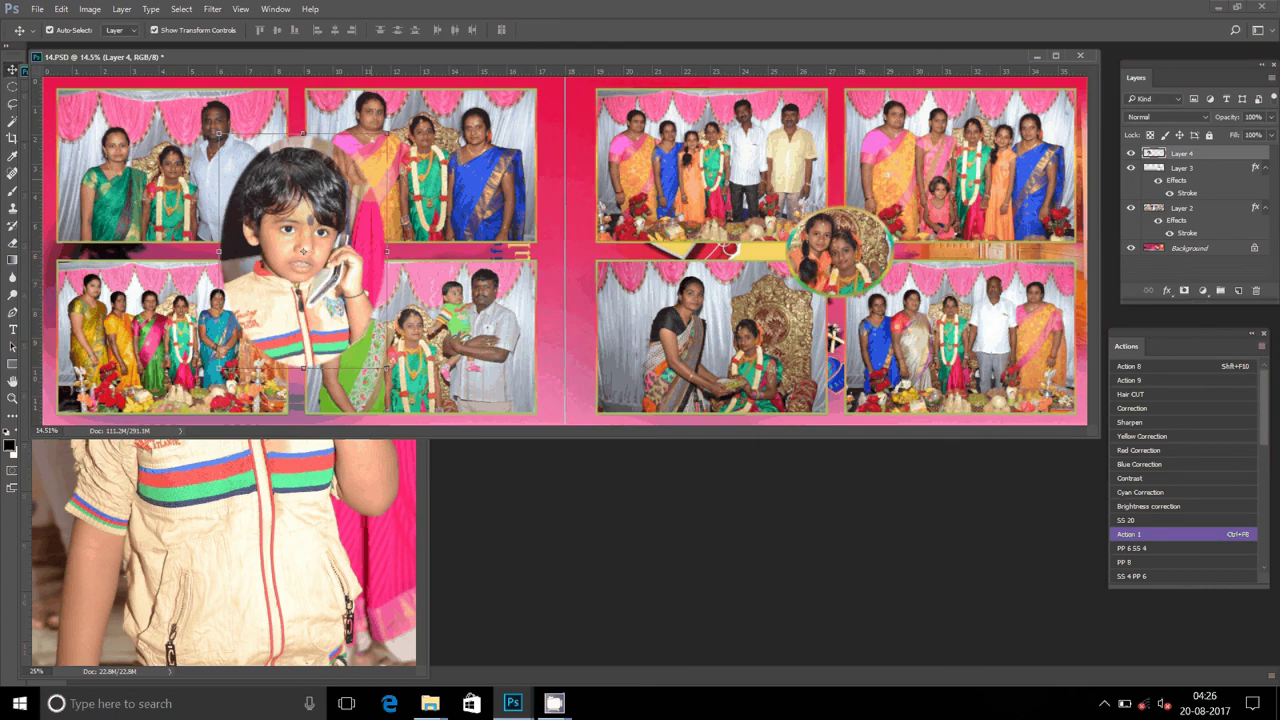
Scale the boy's portrait to about 59% and place it between the left-page photos
{"action": "key", "text": "ctrl+t"}
{"action": "left_click_drag", "start_coordinate": [387, 133], "coordinate": [352, 182]}
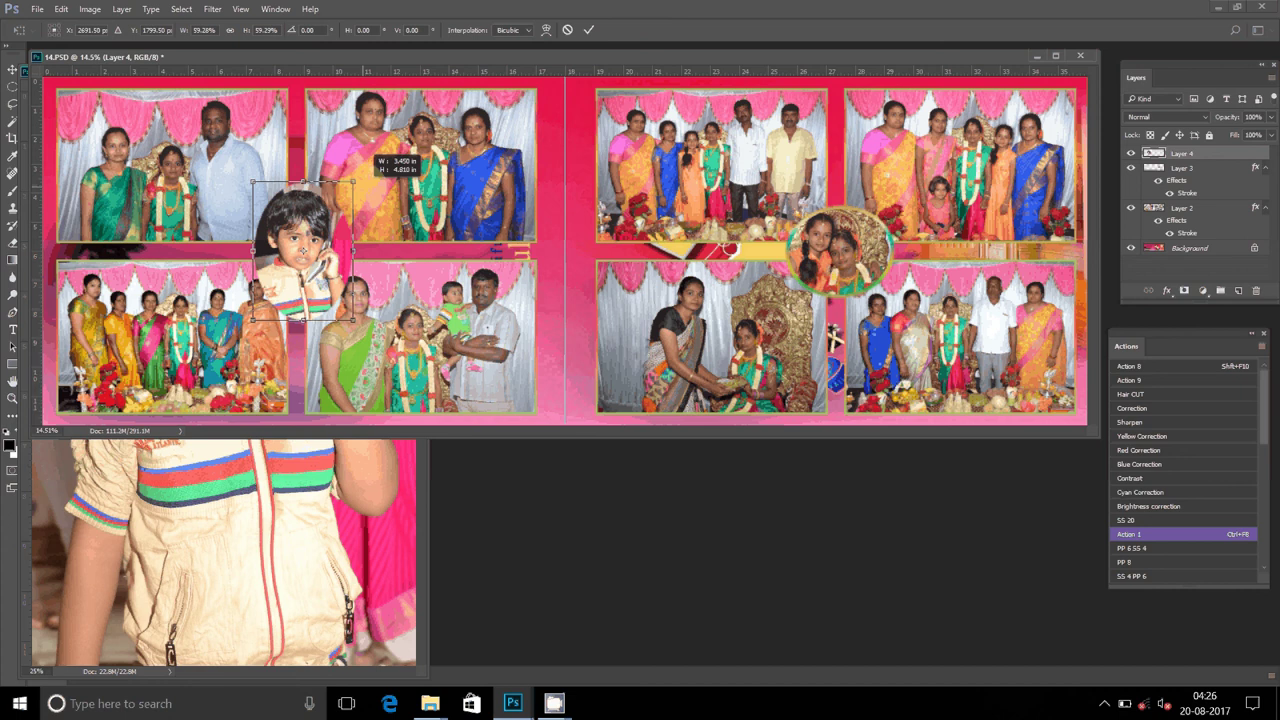
{"action": "key", "text": "Return"}
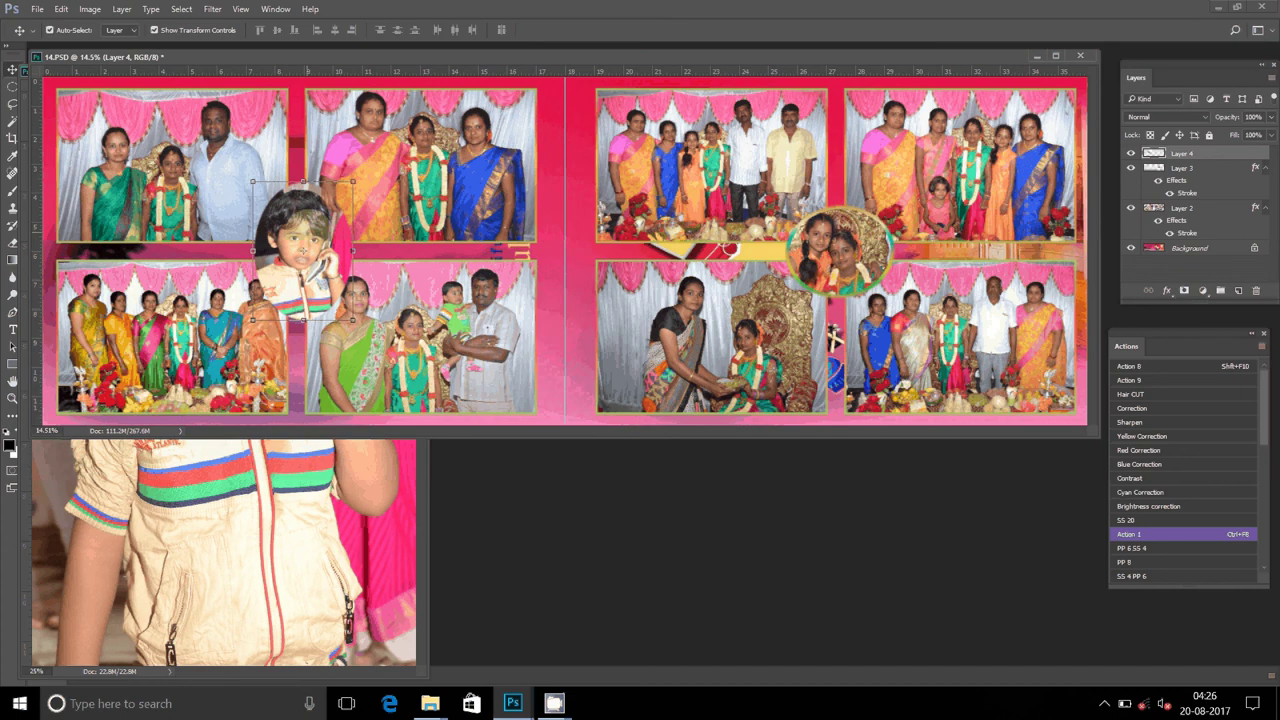
{"action": "mouse_move", "coordinate": [319, 205]}
{"action": "left_mouse_down"}
{"action": "mouse_move", "coordinate": [310, 180]}
{"action": "mouse_move", "coordinate": [326, 181]}
{"action": "left_mouse_up"}
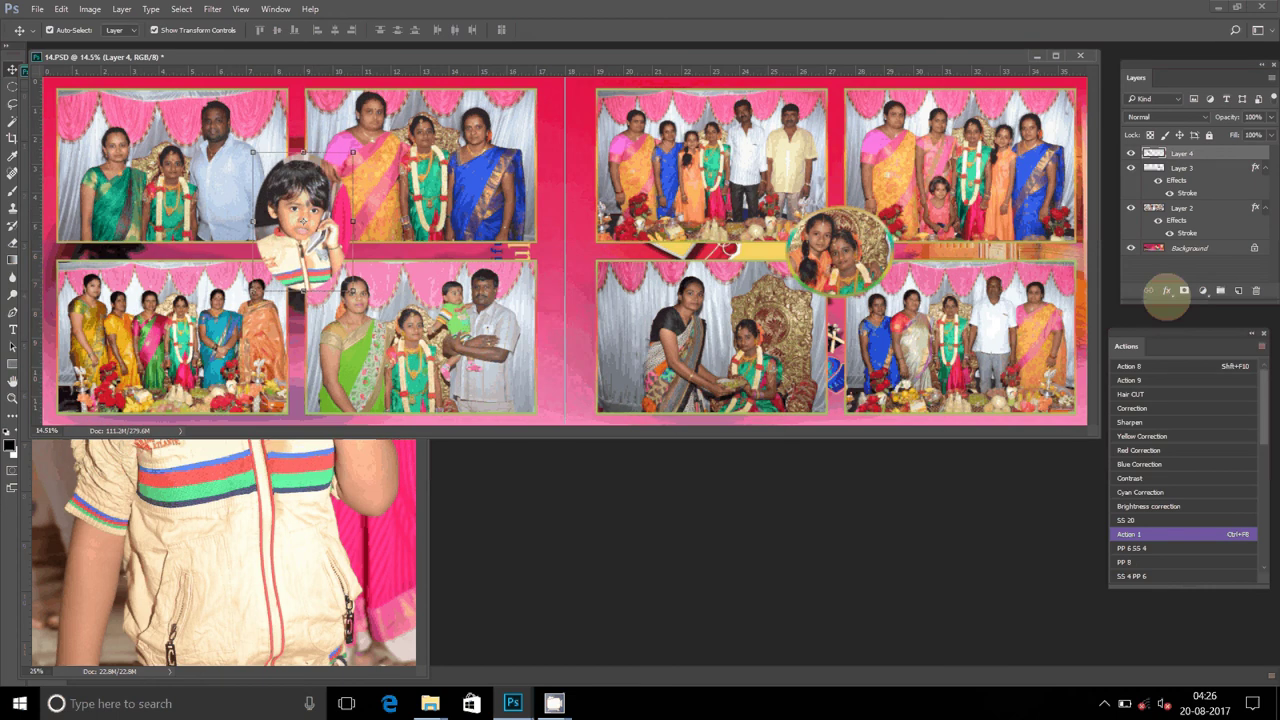
Add a stroke border to the boy's portrait and flatten the image
{"action": "left_click", "coordinate": [1167, 290]}
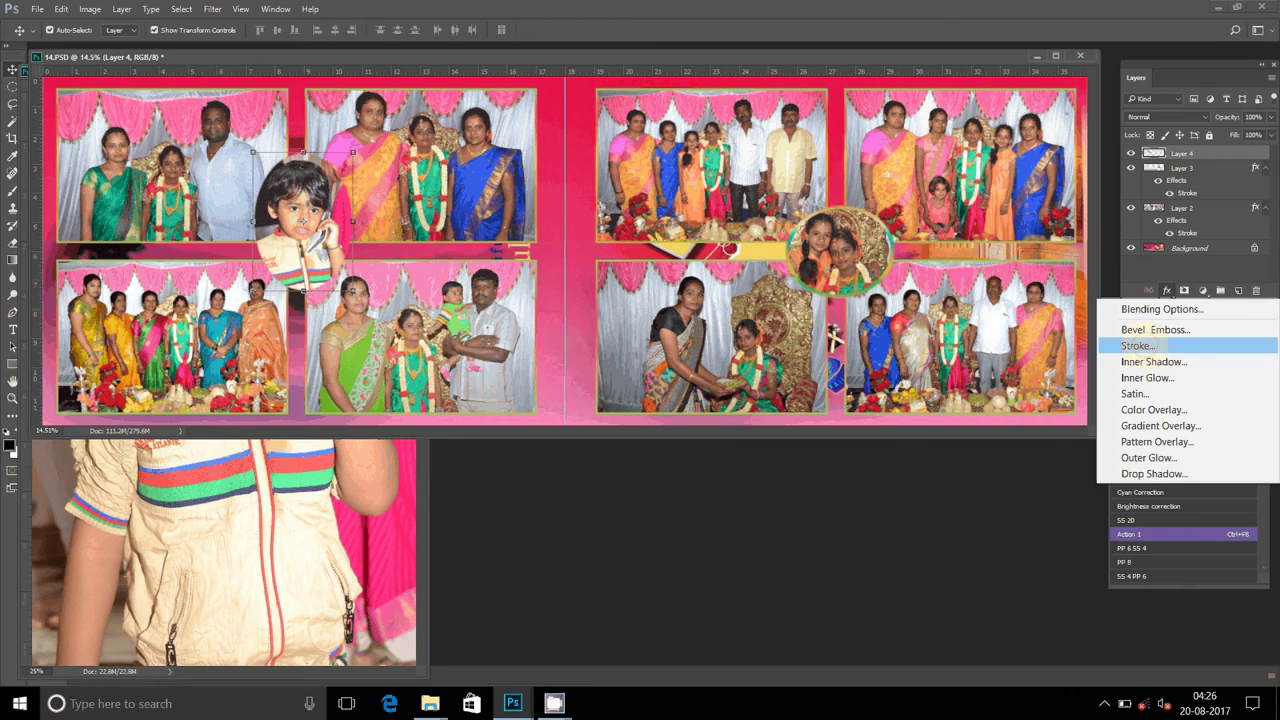
{"action": "left_click", "coordinate": [1138, 345]}
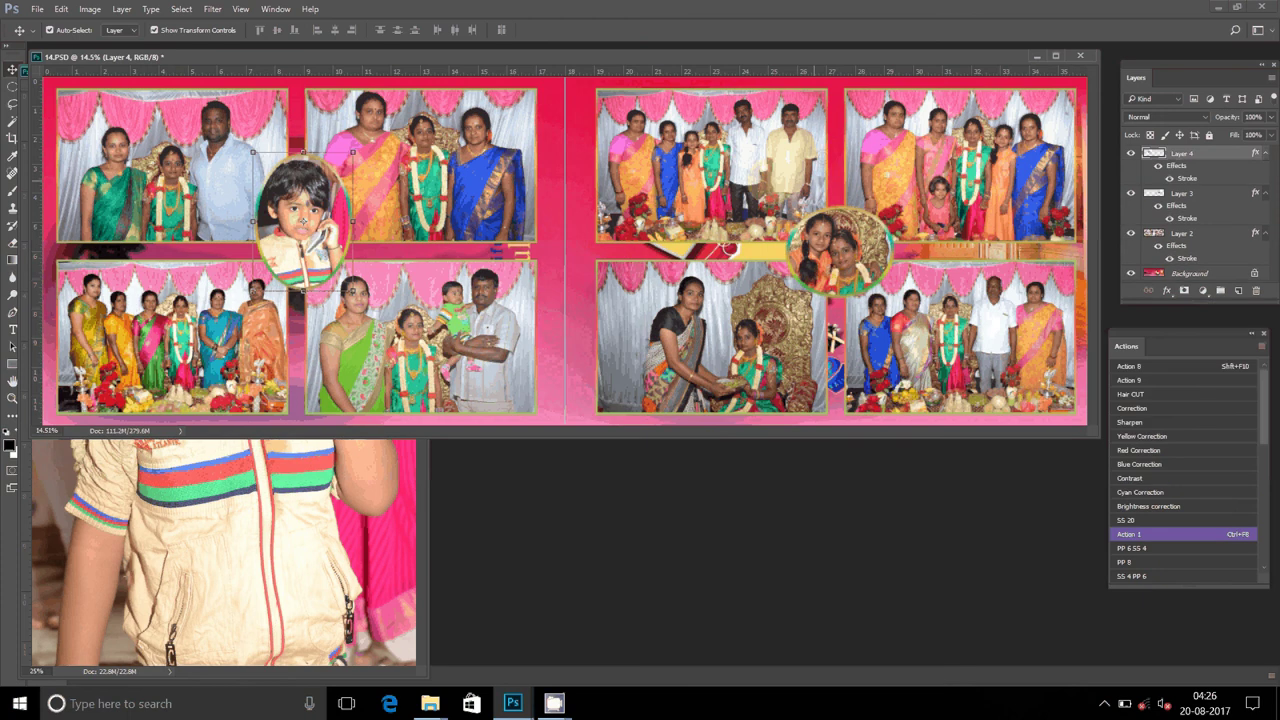
{"action": "left_click", "coordinate": [121, 9]}
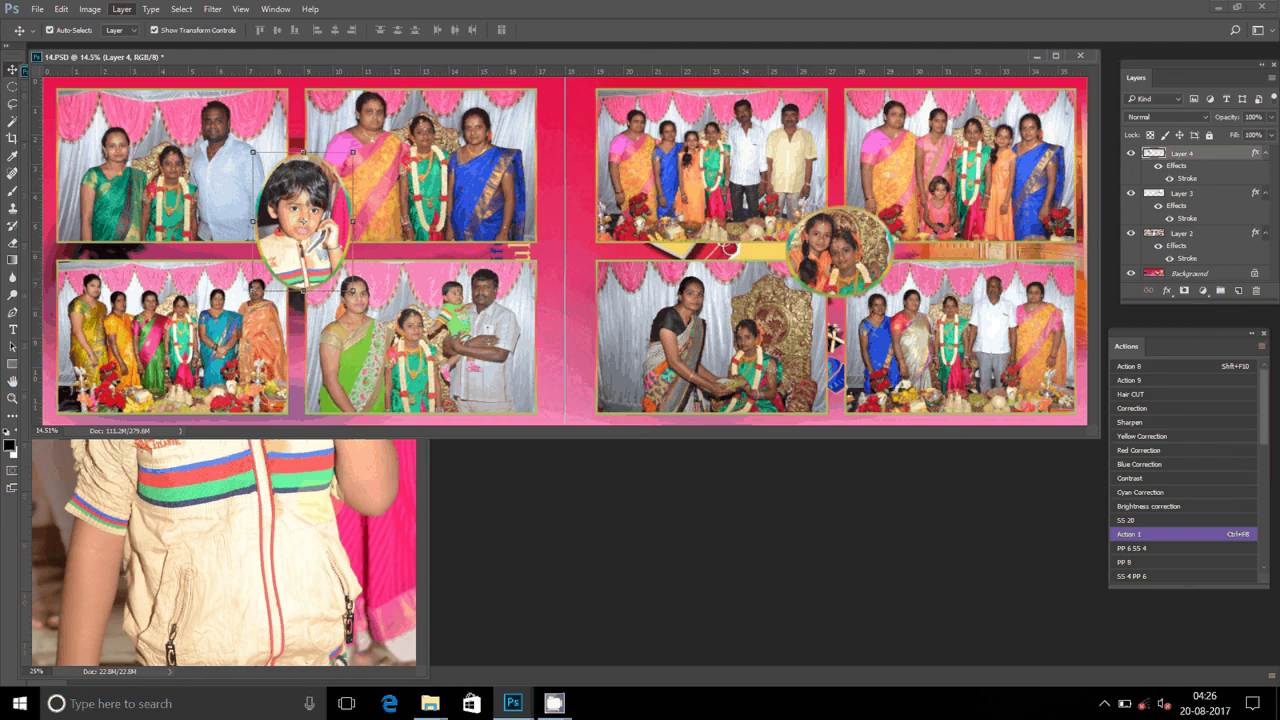
{"action": "key", "text": "ctrl+Tab"}
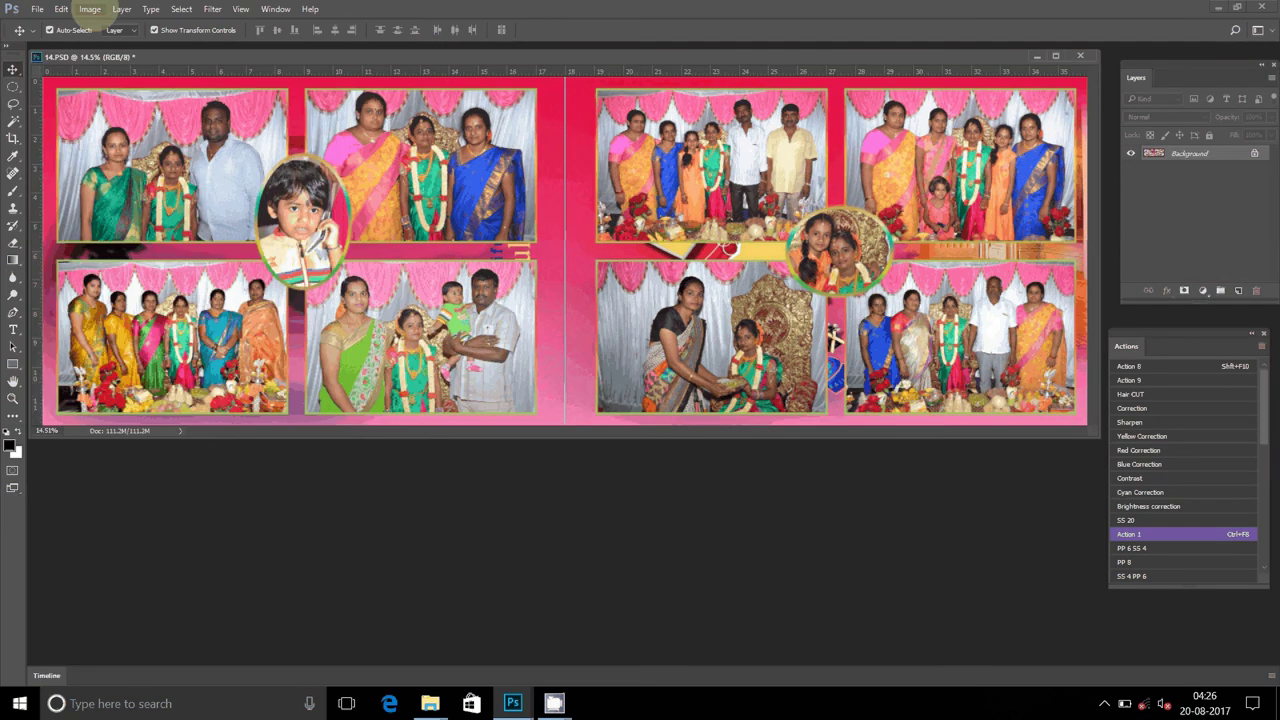
Save the album as a JPEG into the A2 folder on DATA (D:)
{"action": "left_click", "coordinate": [121, 9]}
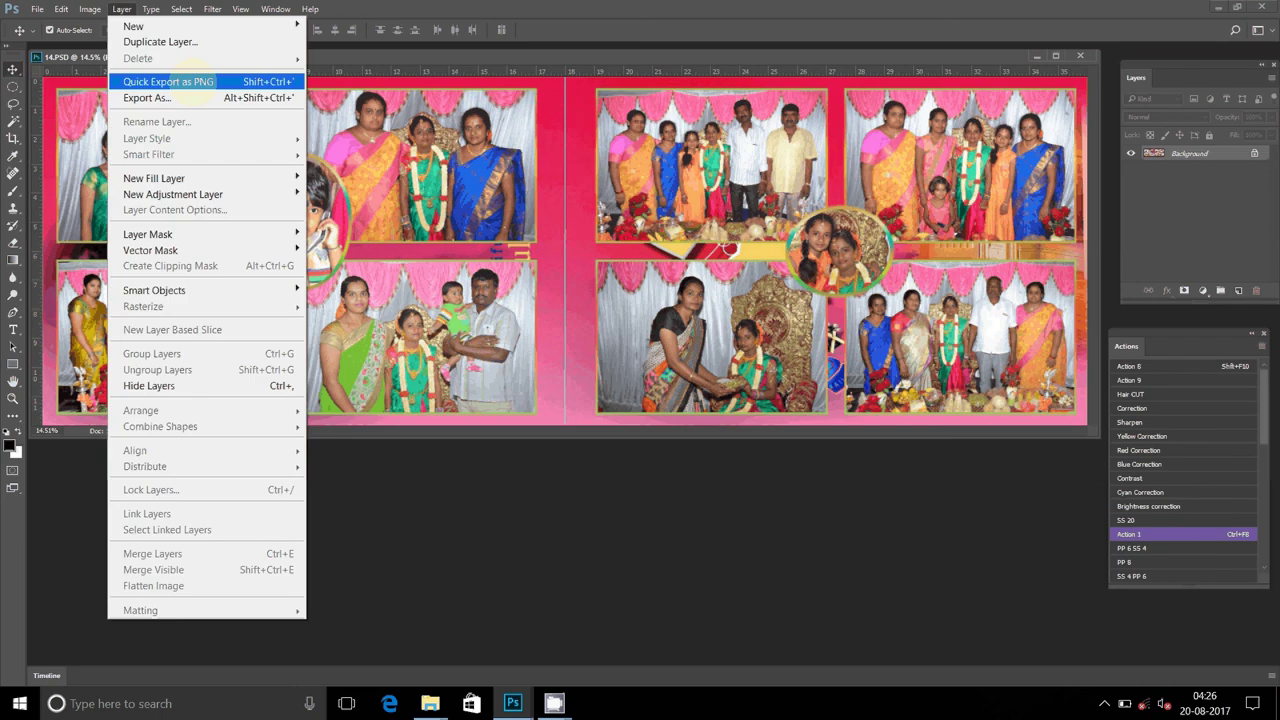
{"action": "left_click", "coordinate": [55, 177]}
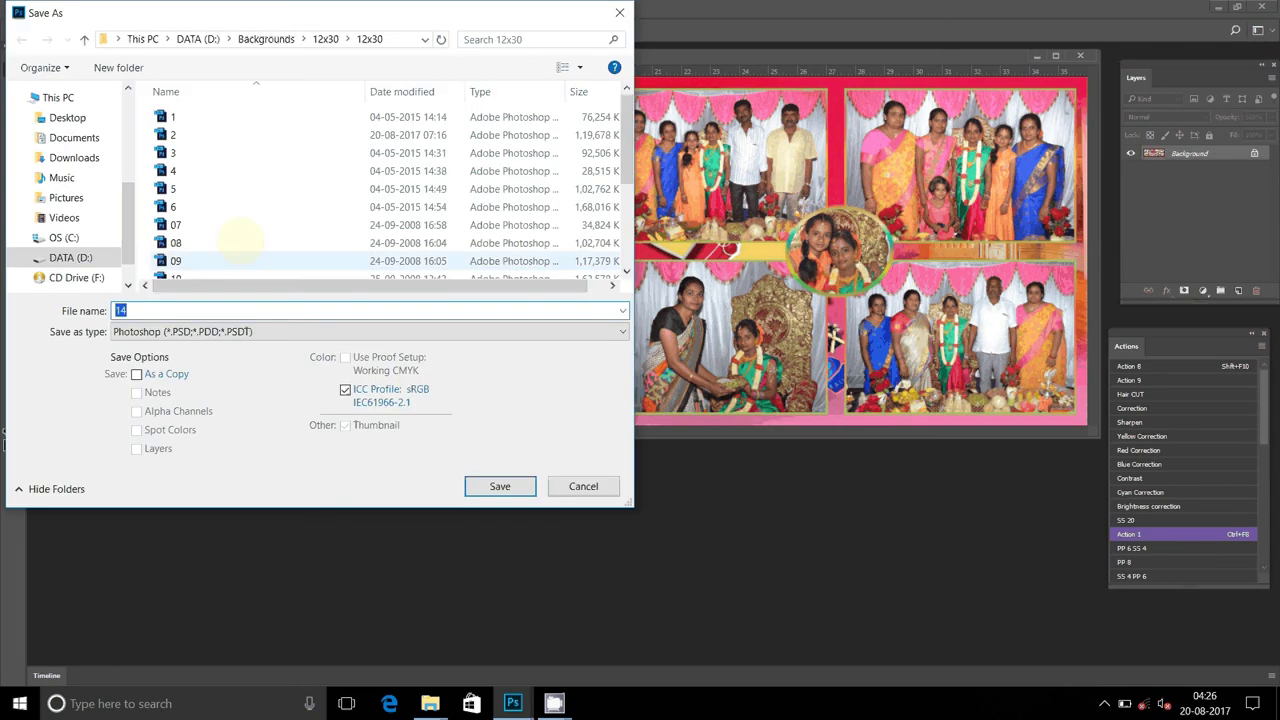
{"action": "mouse_move", "coordinate": [62, 238]}
{"action": "left_click", "coordinate": [70, 257]}
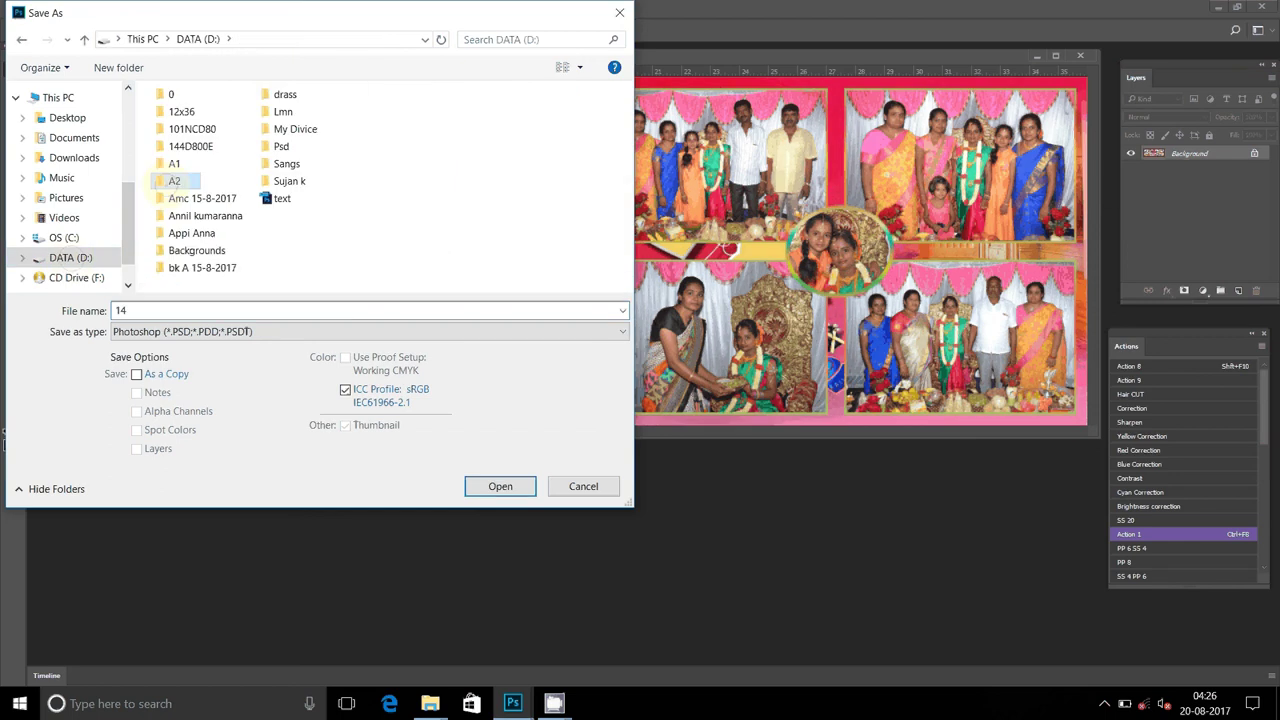
{"action": "left_click", "coordinate": [508, 489]}
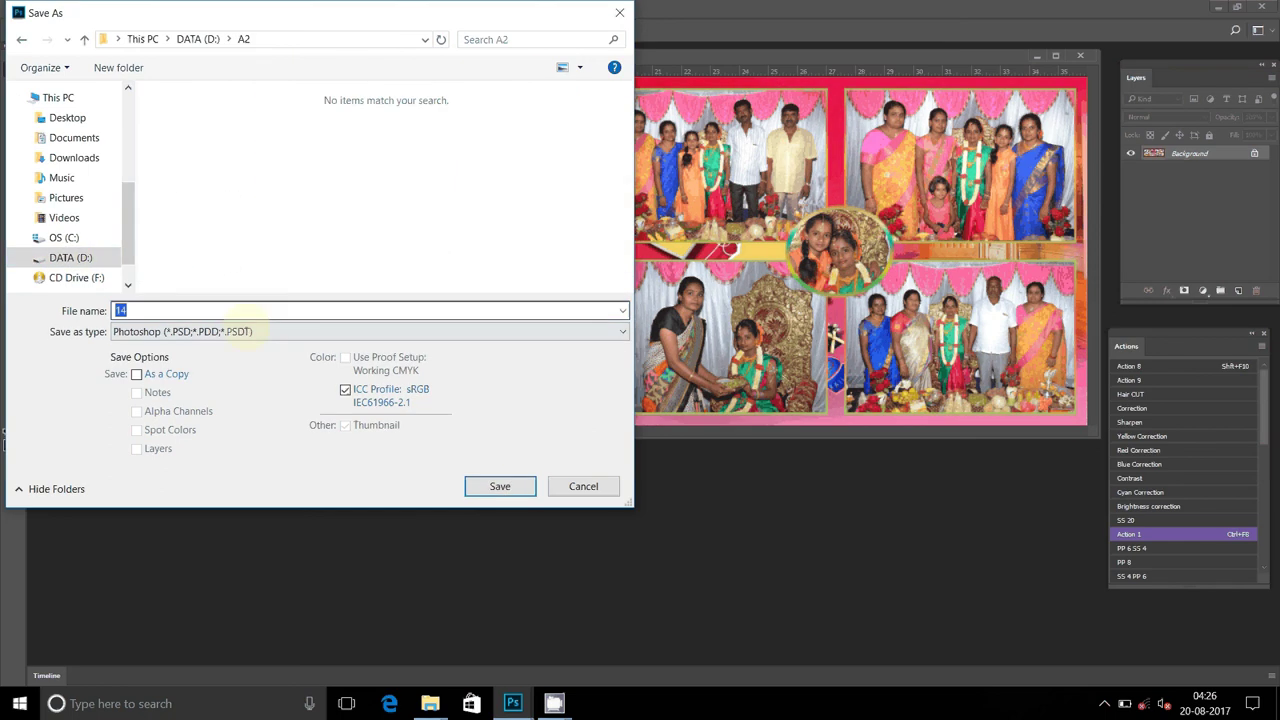
{"action": "left_click", "coordinate": [246, 331]}
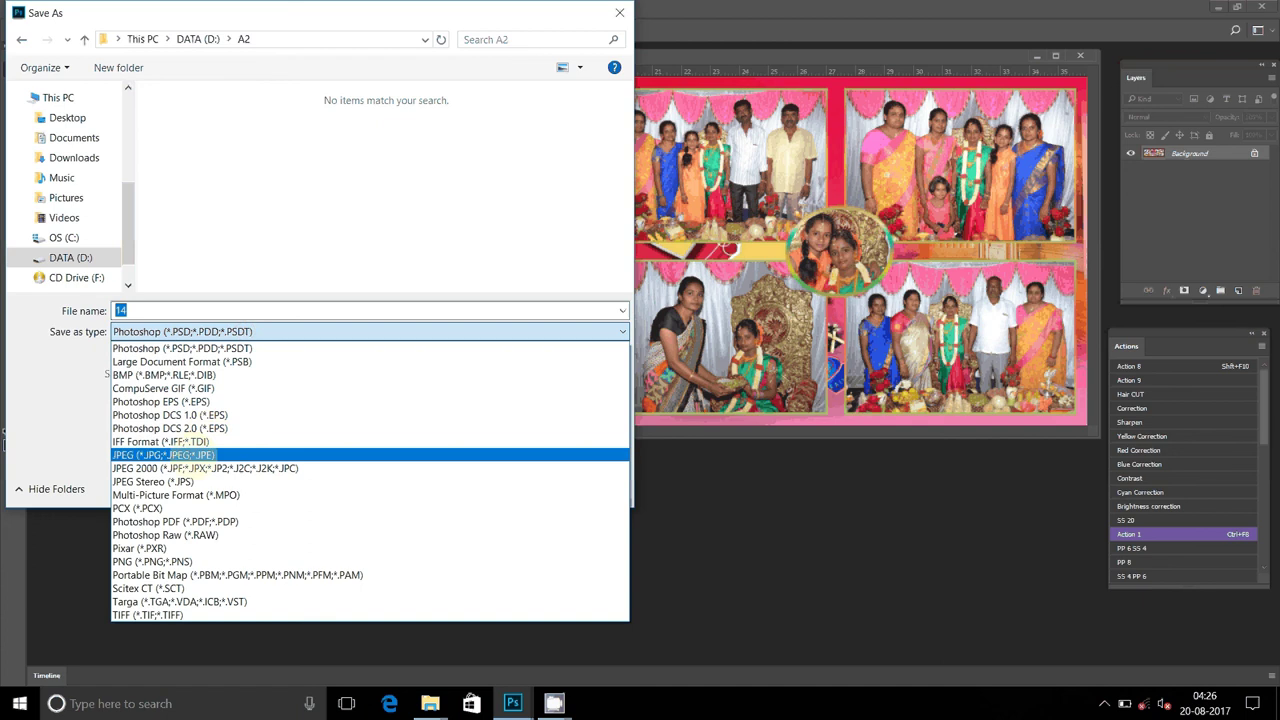
{"action": "left_click", "coordinate": [190, 455]}
Name the file 18 and save it at JPEG quality 10
{"action": "left_click", "coordinate": [215, 312]}
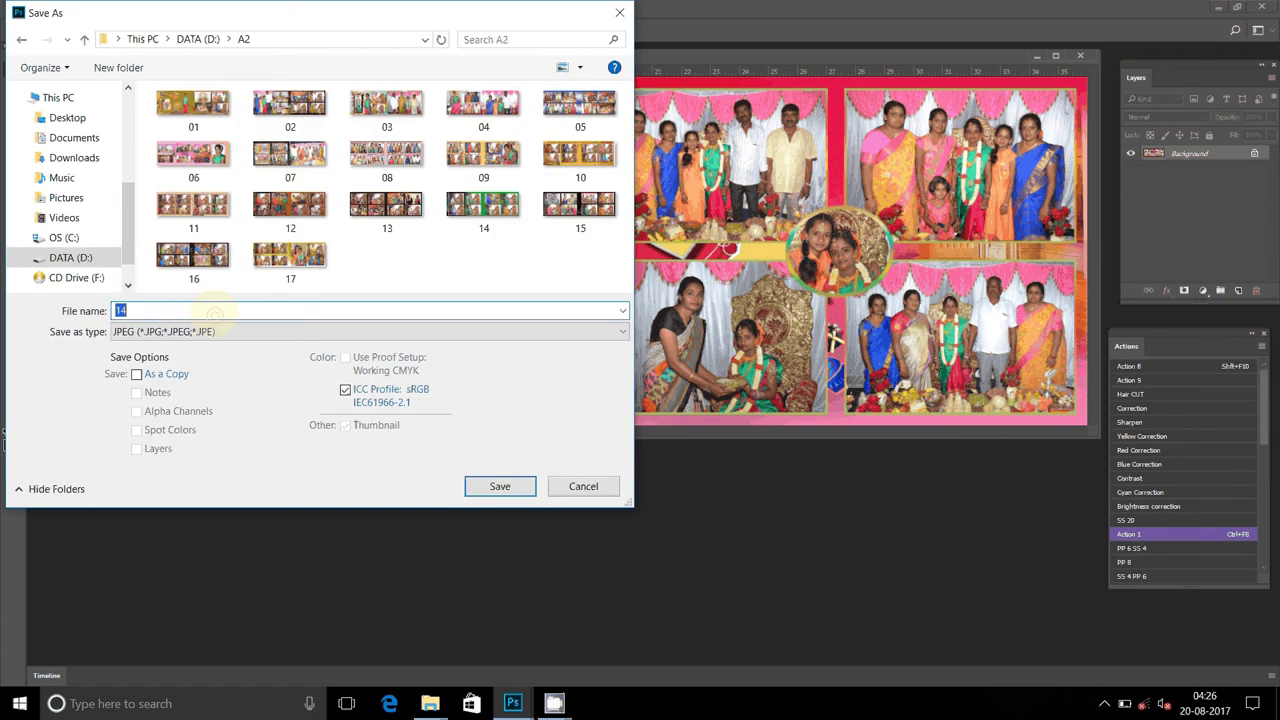
{"action": "type", "text": "1"}
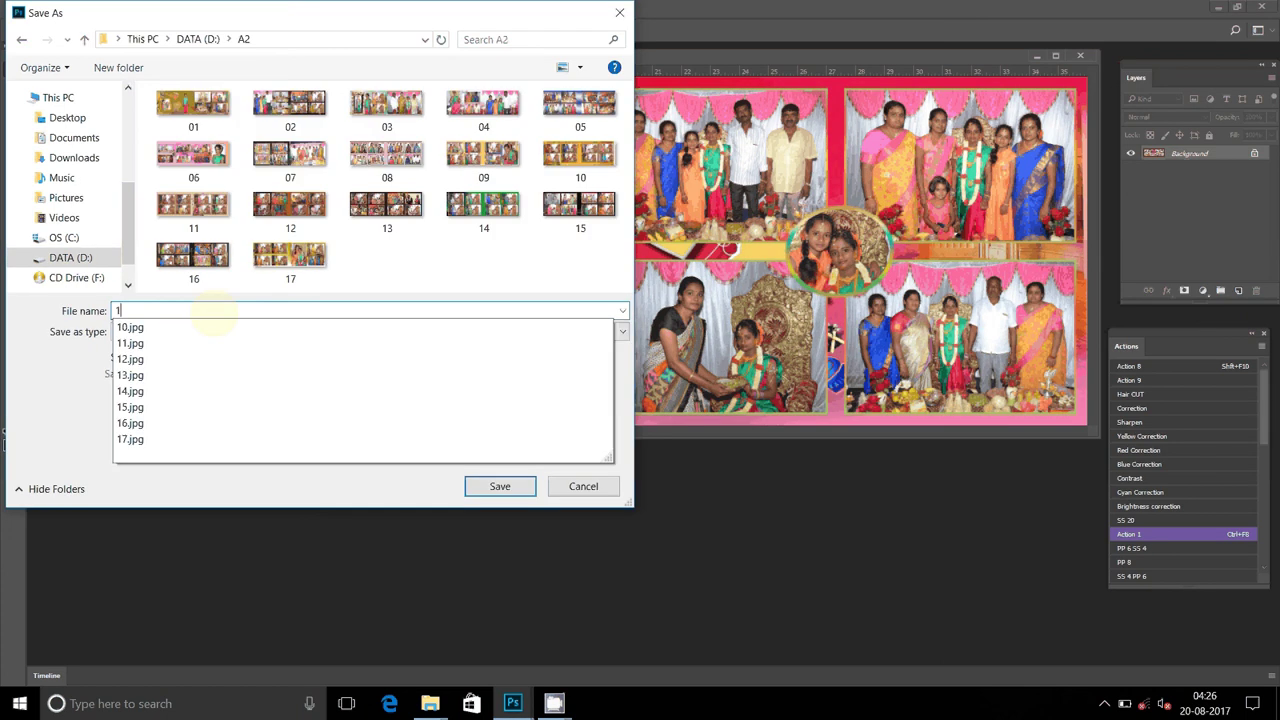
{"action": "type", "text": "8"}
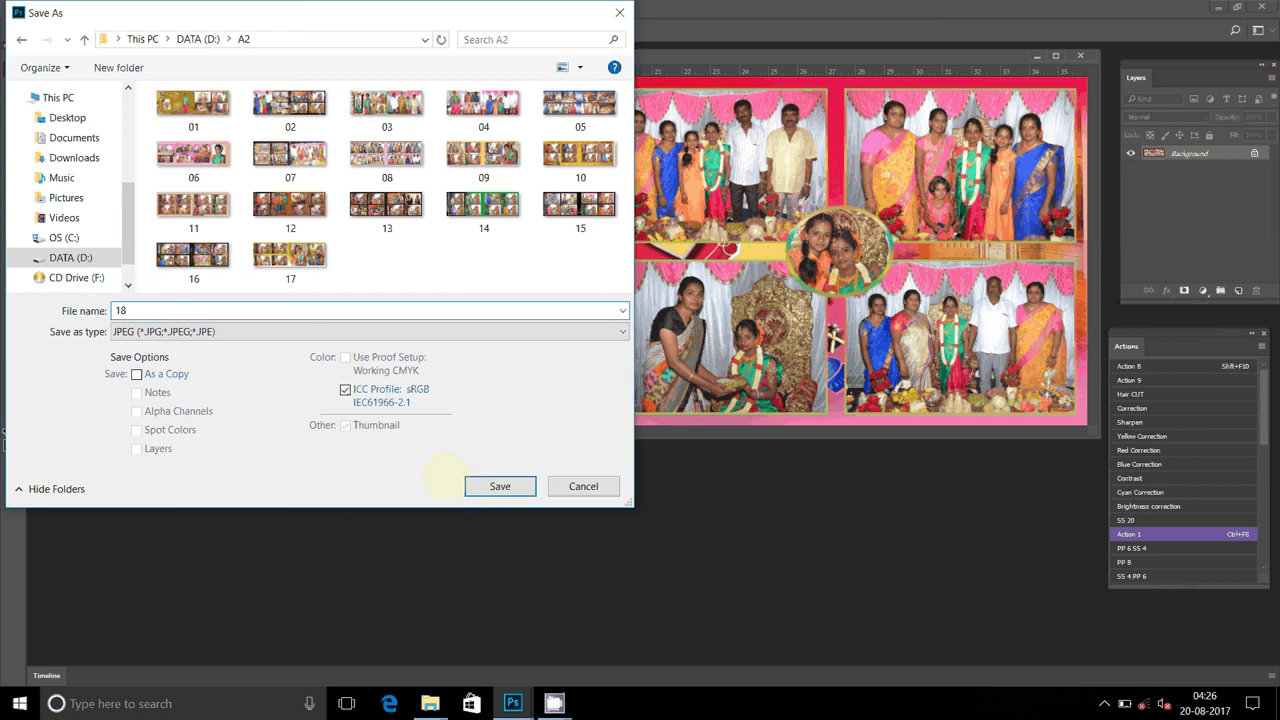
{"action": "left_click", "coordinate": [487, 485]}
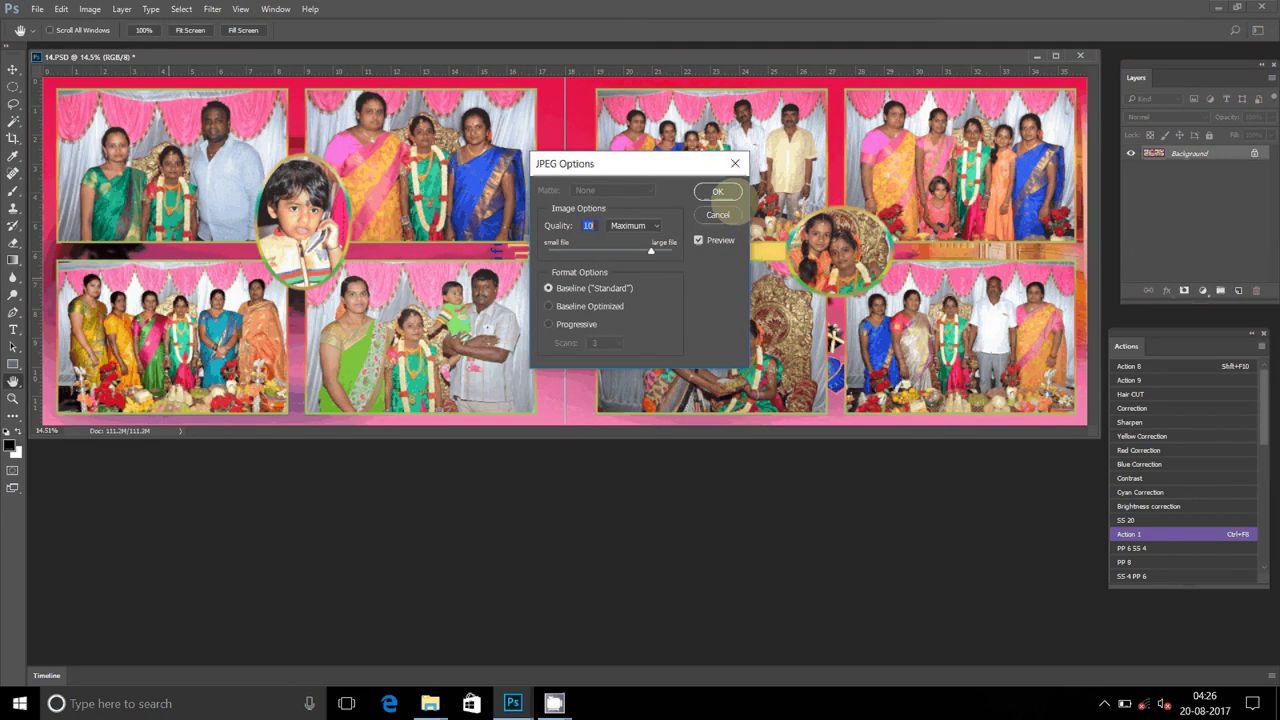
{"action": "left_click", "coordinate": [717, 191]}
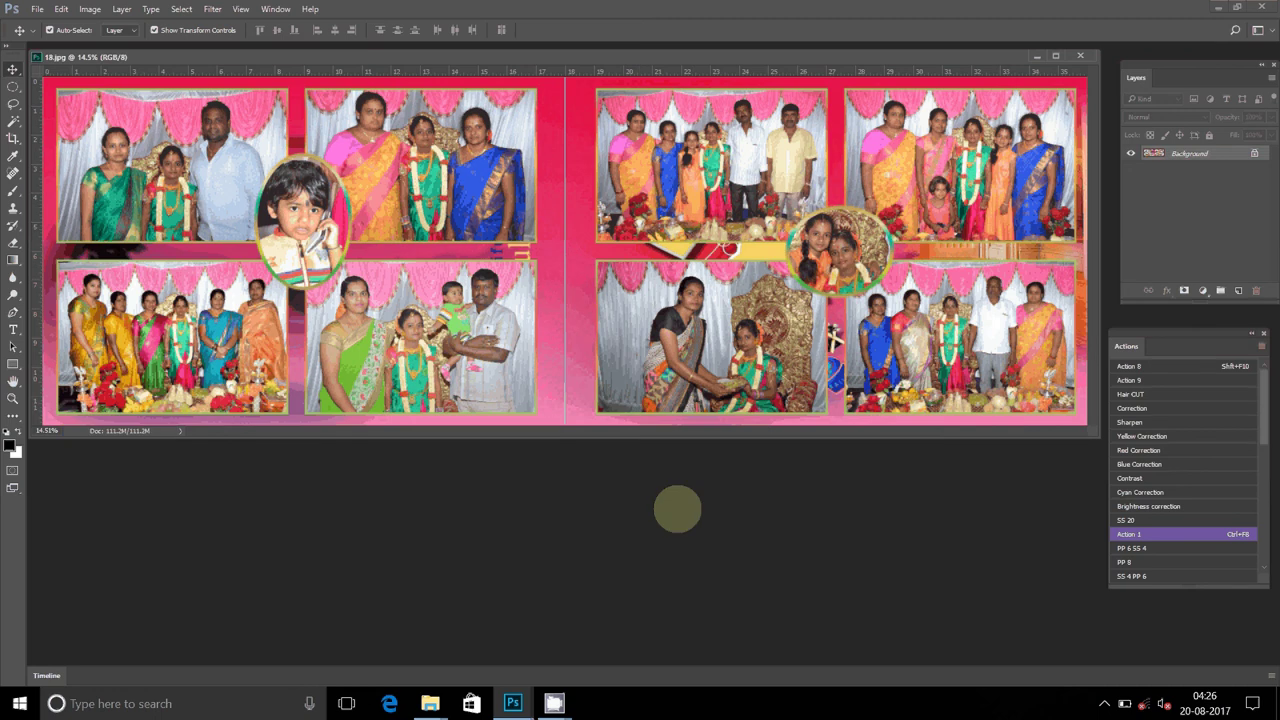
{"action": "key", "text": "ctrl+o"}
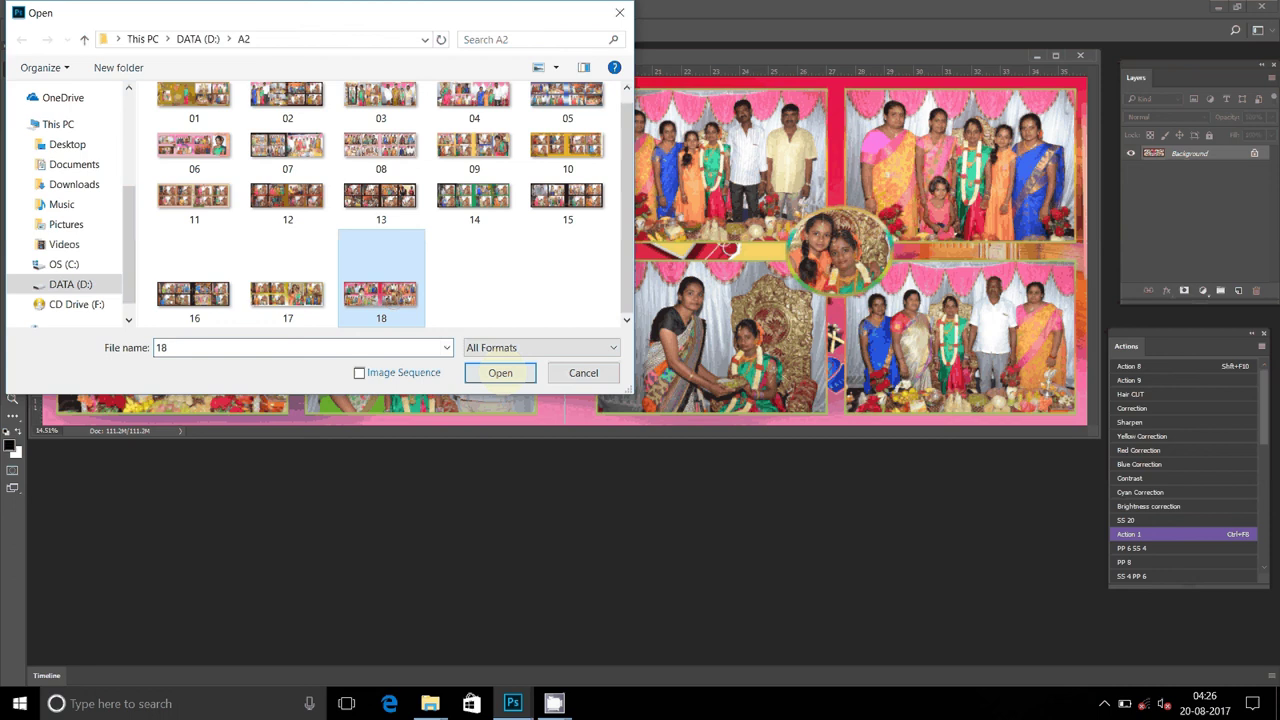
{"action": "left_click", "coordinate": [582, 375]}
{"action": "left_click", "coordinate": [583, 373]}
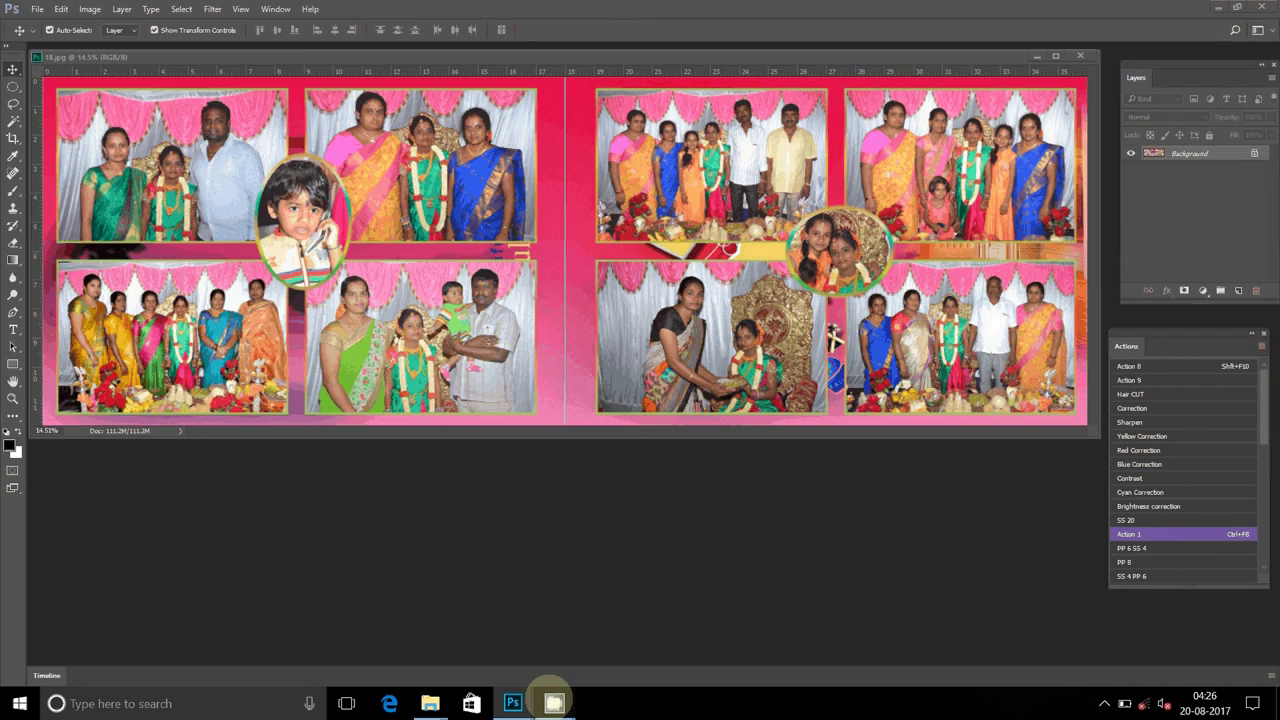
{"action": "left_click", "coordinate": [552, 702]}
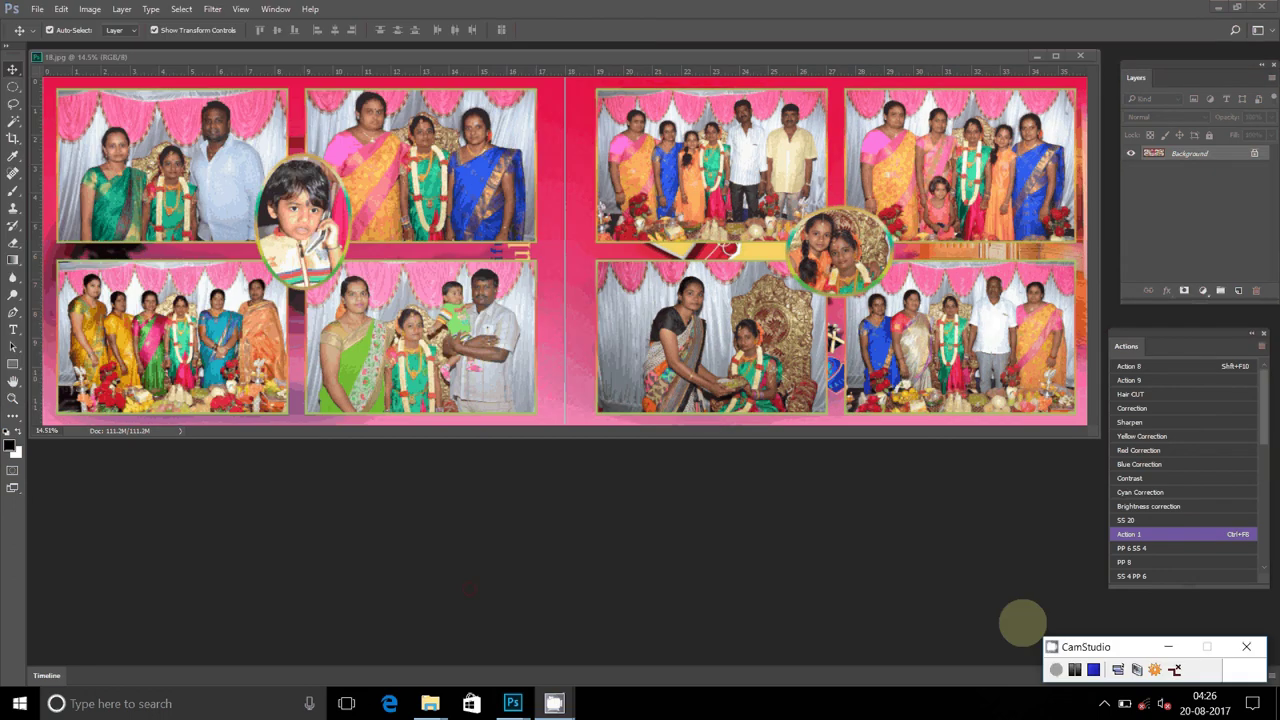